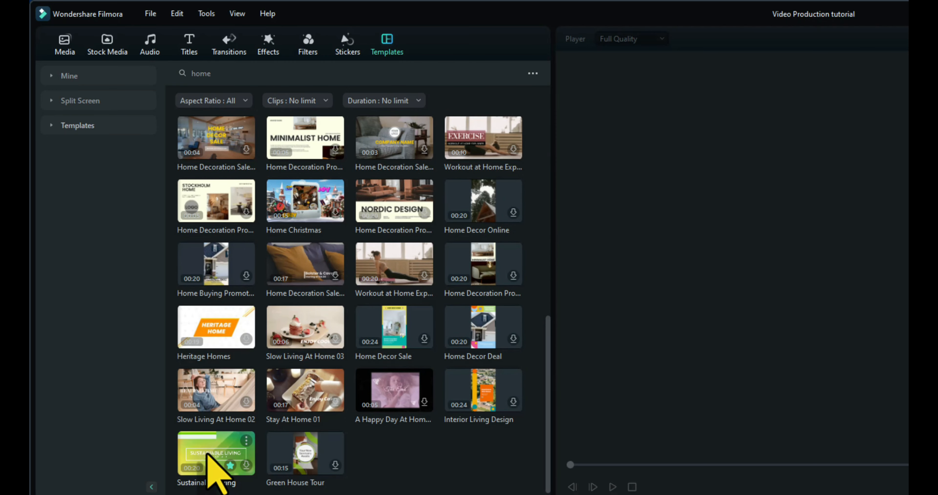
Step: Download and preview the Sustainable Living template, and place it at the start of the timeline
{"action": "left_click", "coordinate": [251, 474]}
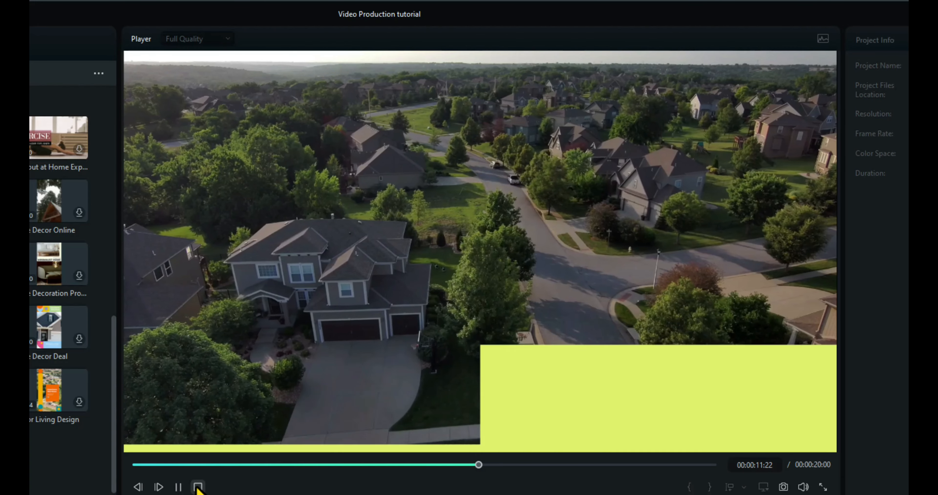
{"action": "left_click", "coordinate": [198, 486]}
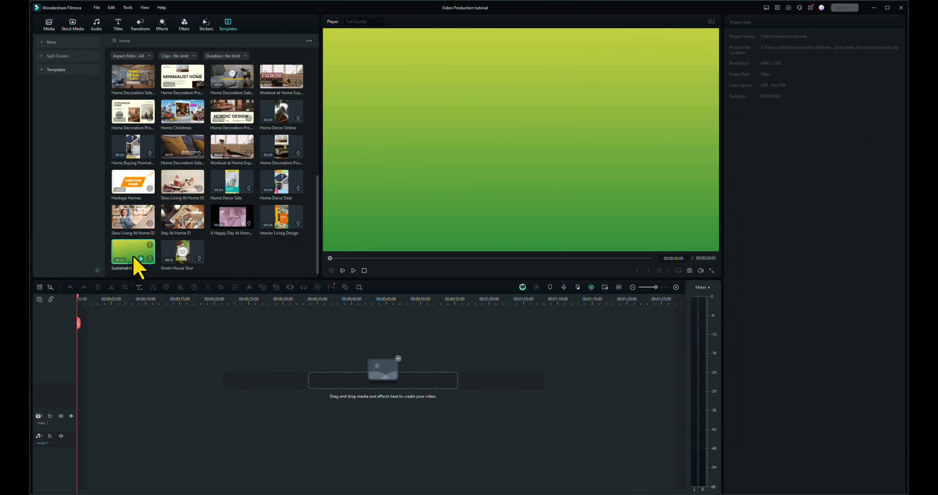
{"action": "left_click_drag", "start_coordinate": [133, 255], "coordinate": [93, 418]}
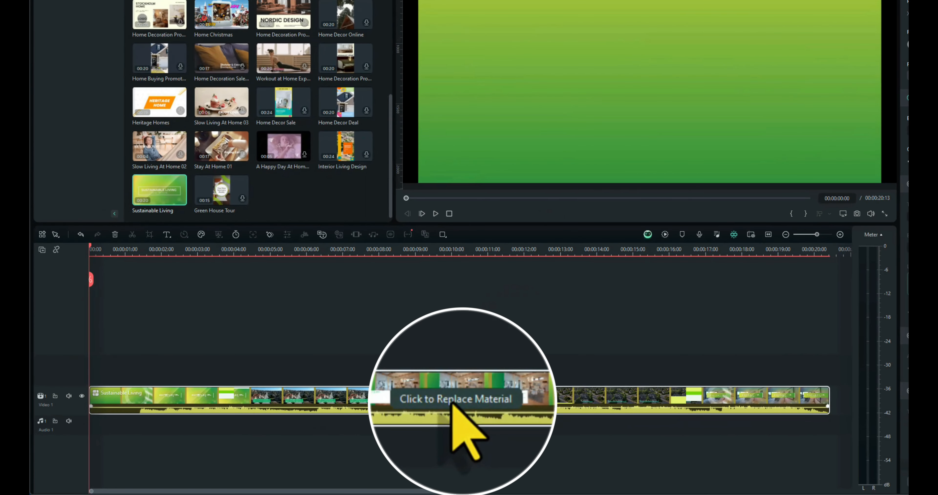
Step: Expand the Sustainable Living template on the timeline into its separate video, title and audio clips
{"action": "left_click", "coordinate": [452, 404]}
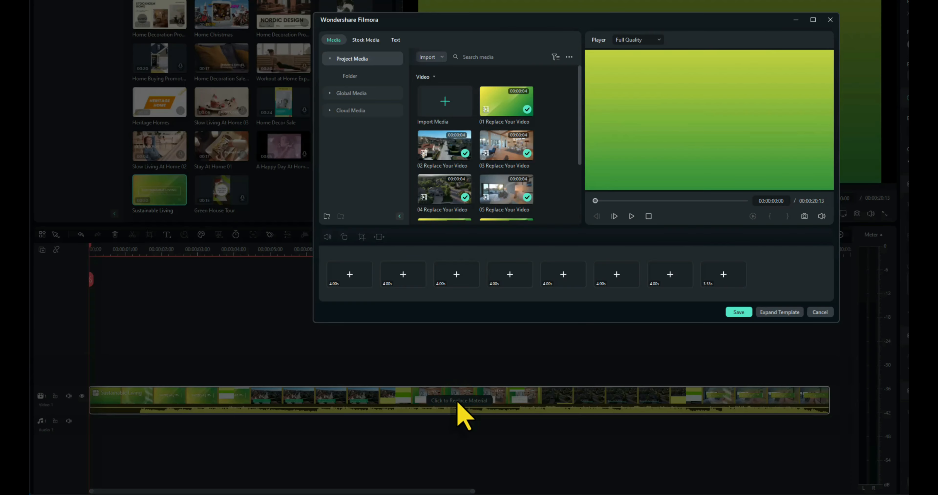
{"action": "left_click", "coordinate": [787, 319]}
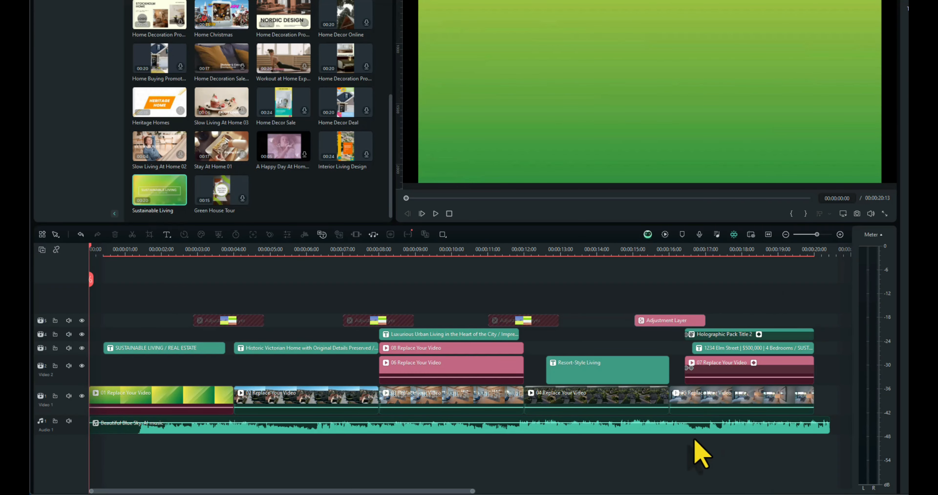
{"action": "left_click", "coordinate": [66, 300]}
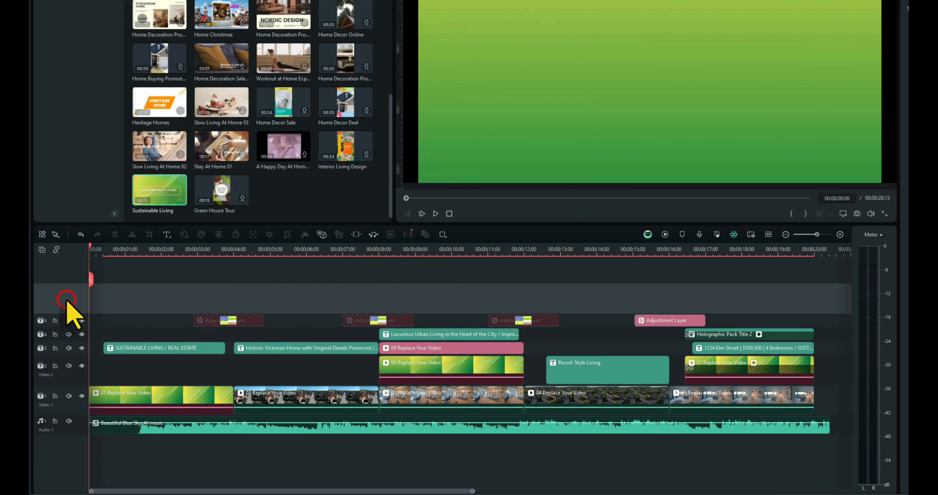
{"action": "left_click", "coordinate": [68, 442]}
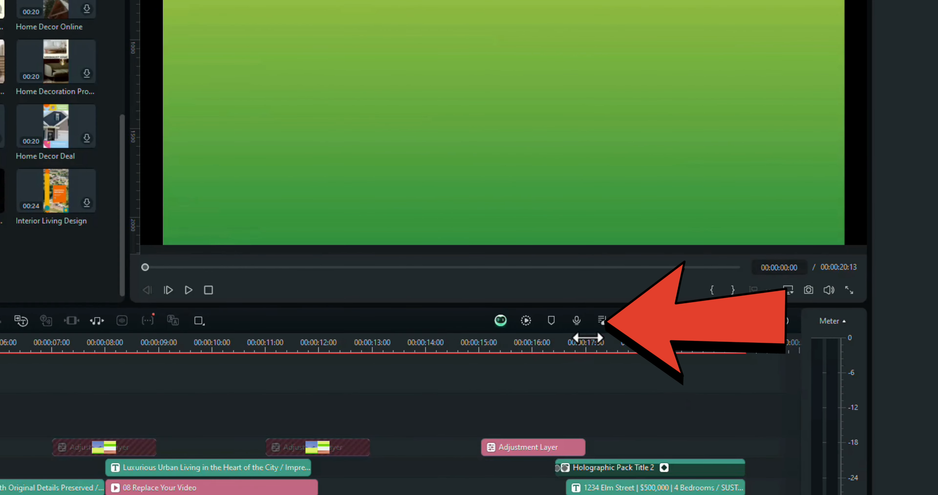
Step: Record a voiceover onto the timeline, play part of it back and return the playhead to the start
{"action": "left_click", "coordinate": [576, 321]}
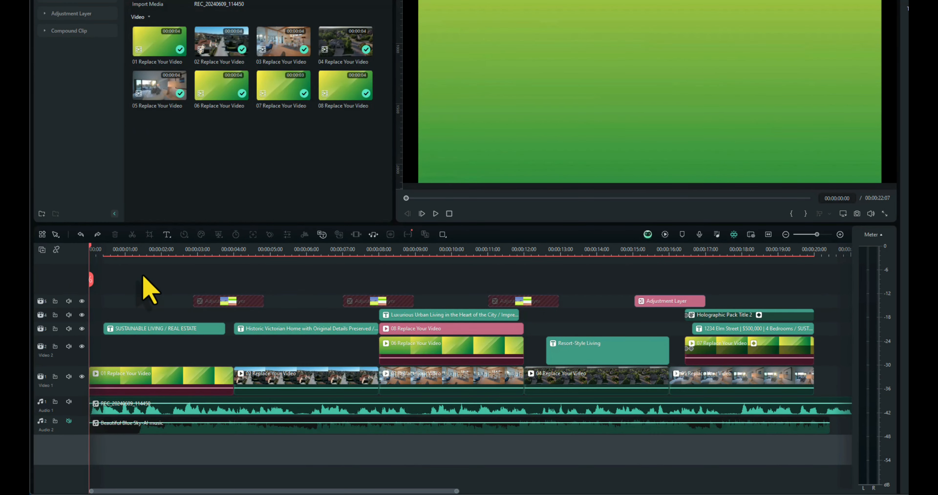
{"action": "key", "text": "space"}
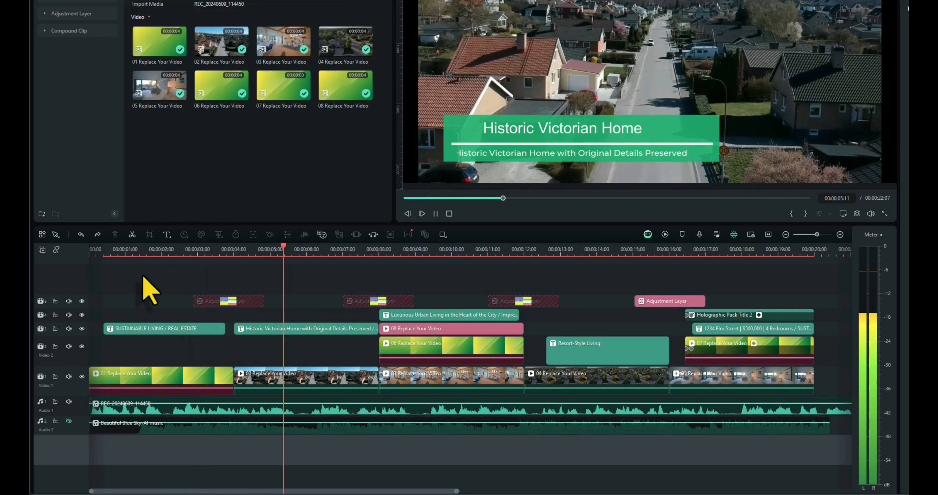
{"action": "key", "text": "space"}
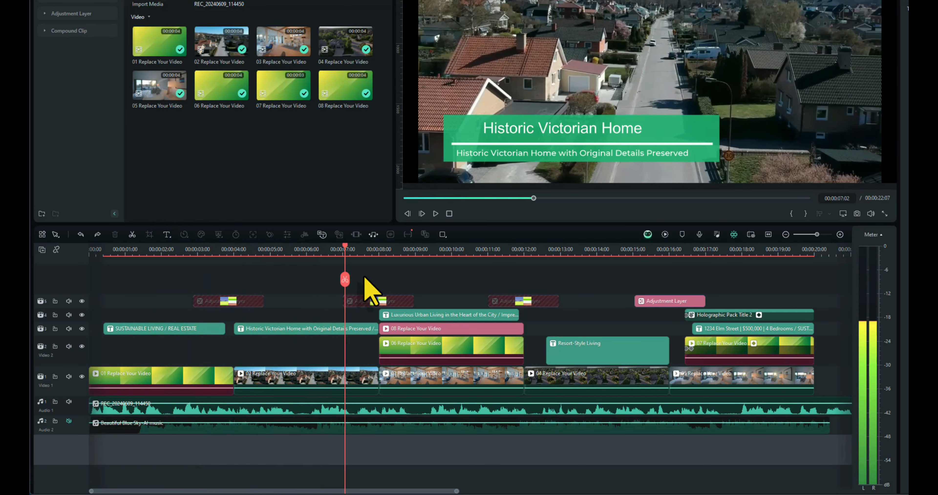
{"action": "left_click_drag", "start_coordinate": [345, 251], "coordinate": [30, 296]}
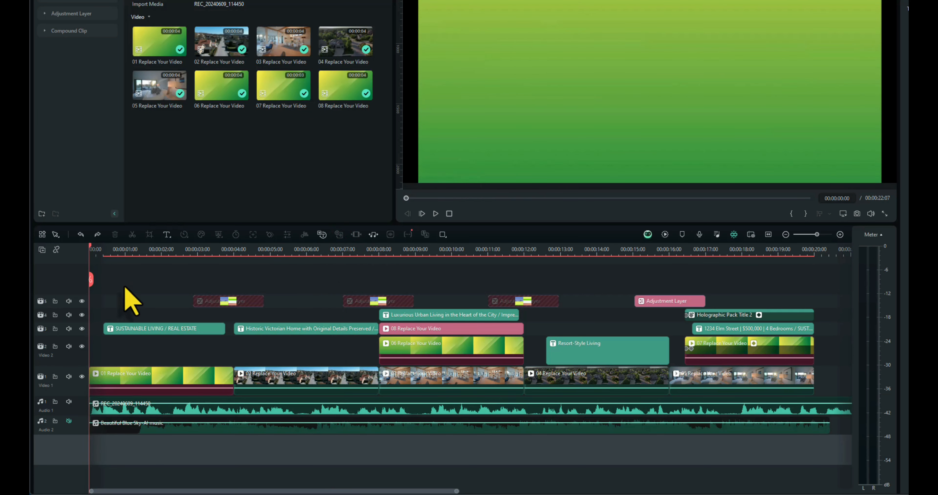
Step: Transcribe the voiceover clip with Speech-to-Text in English (UK), without translation, with automatic active words and Titles output
{"action": "right_click", "coordinate": [145, 411]}
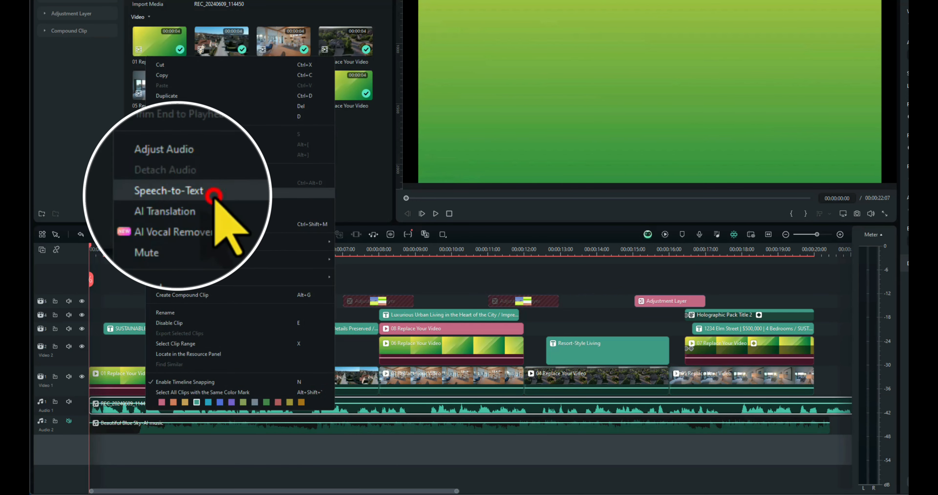
{"action": "left_click", "coordinate": [186, 194]}
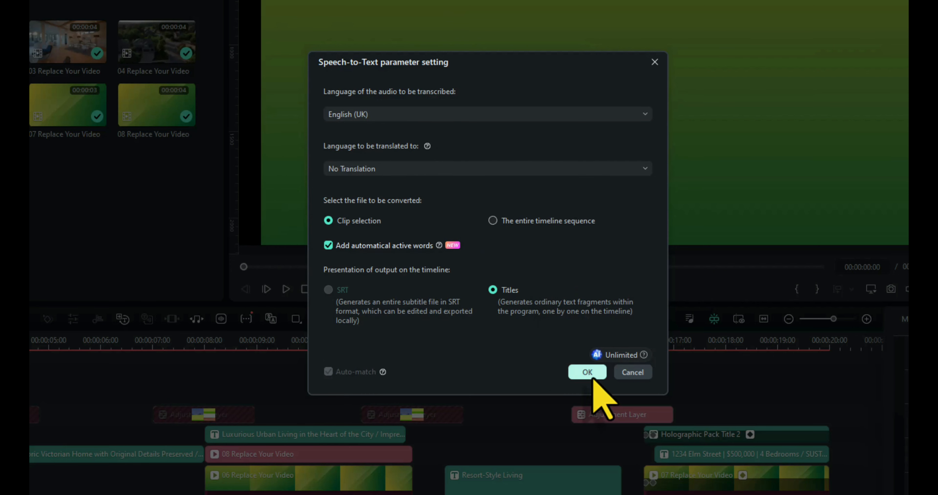
{"action": "left_click", "coordinate": [587, 371]}
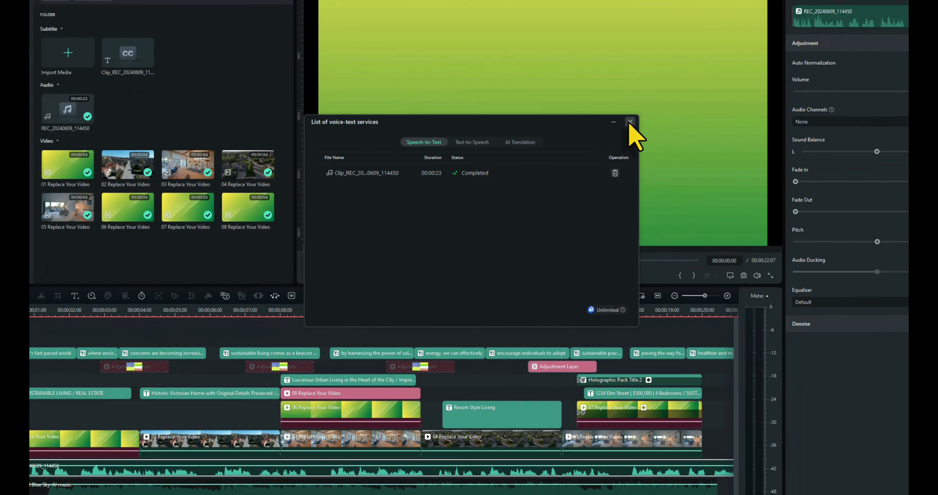
{"action": "left_click", "coordinate": [723, 61]}
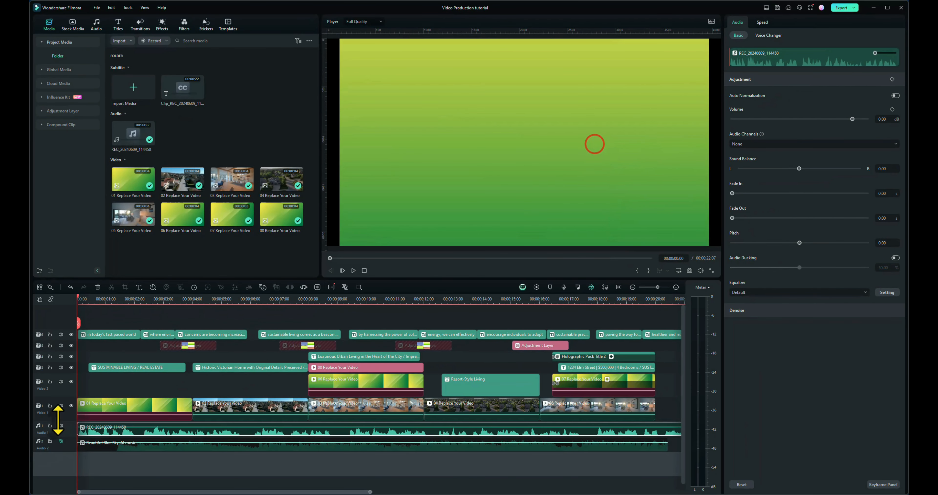
Step: Mute the voiceover track and unmute the background music track
{"action": "left_click", "coordinate": [59, 423]}
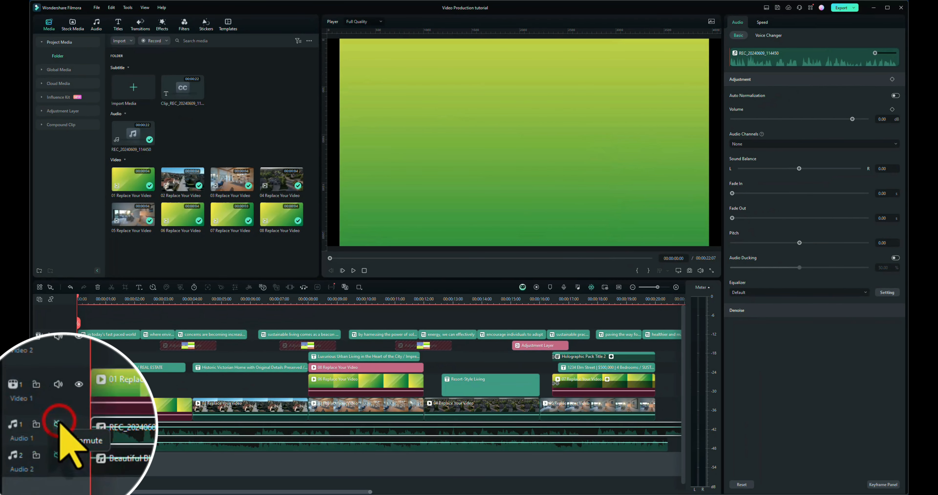
{"action": "left_click", "coordinate": [58, 455]}
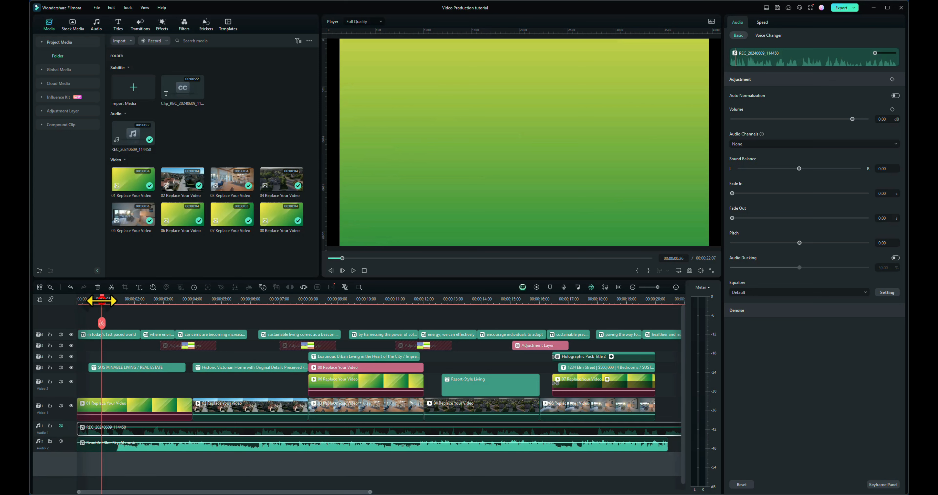
Step: Go to 00:00:01:00 and apply the title template with the green highlighted word to the first caption
{"action": "left_click_drag", "start_coordinate": [101, 301], "coordinate": [105, 302]}
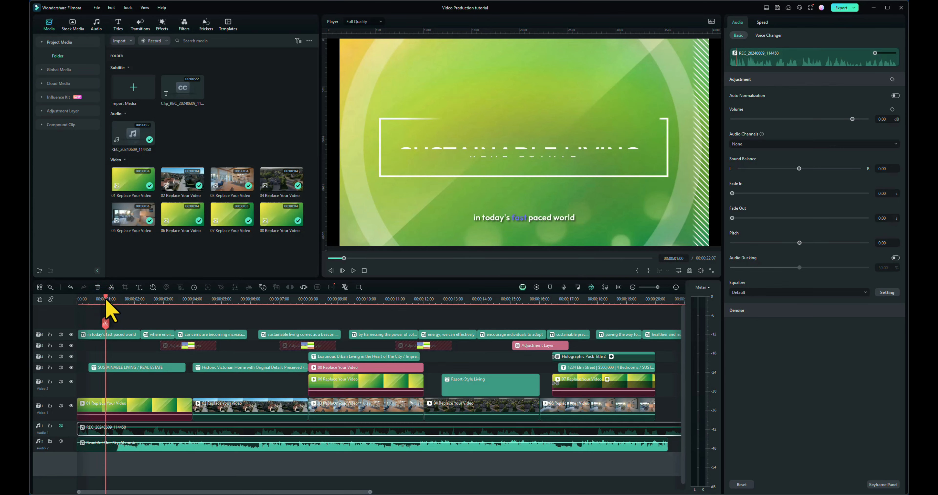
{"action": "left_click", "coordinate": [112, 335]}
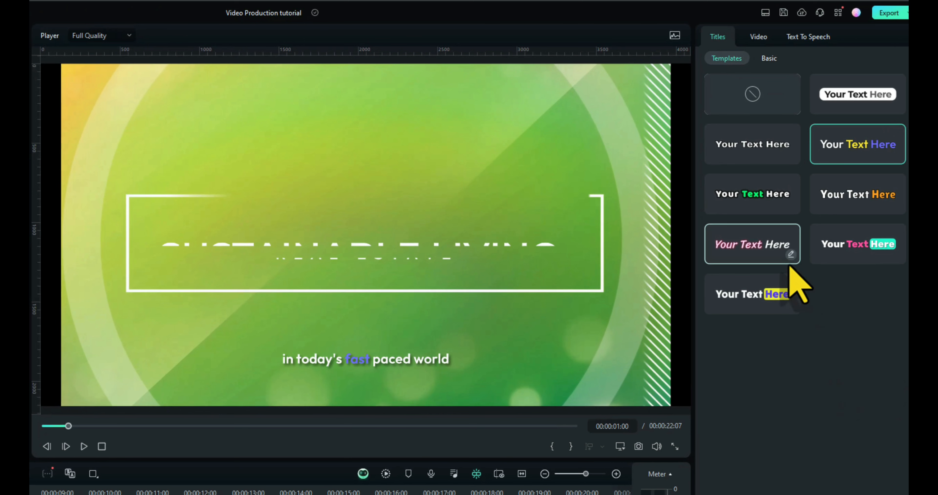
{"action": "left_click", "coordinate": [751, 191]}
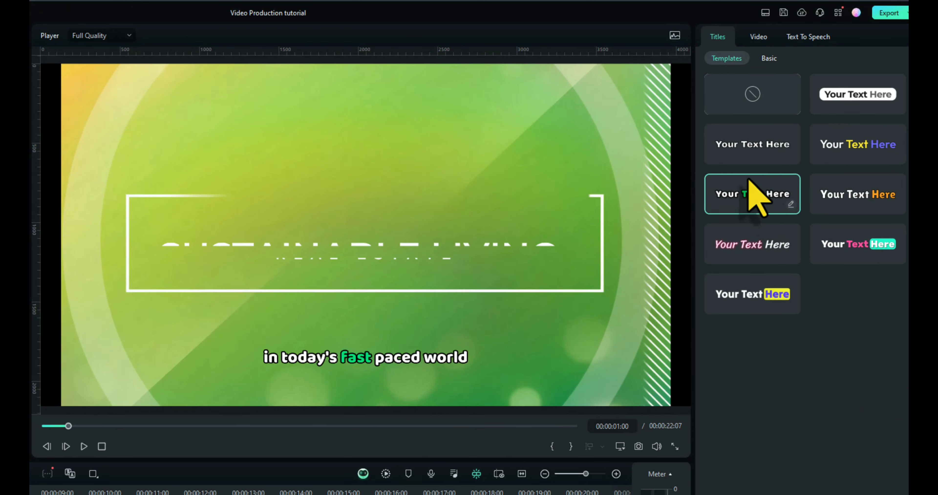
Step: Capitalize the first letter of the first caption so it reads "In today's fast paced world"
{"action": "left_click", "coordinate": [769, 58]}
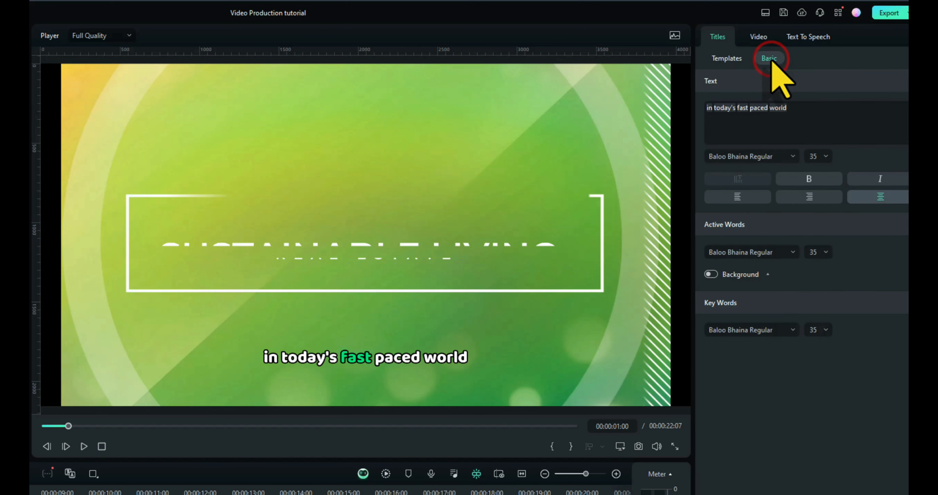
{"action": "left_click", "coordinate": [708, 107]}
{"action": "key", "text": "Delete"}
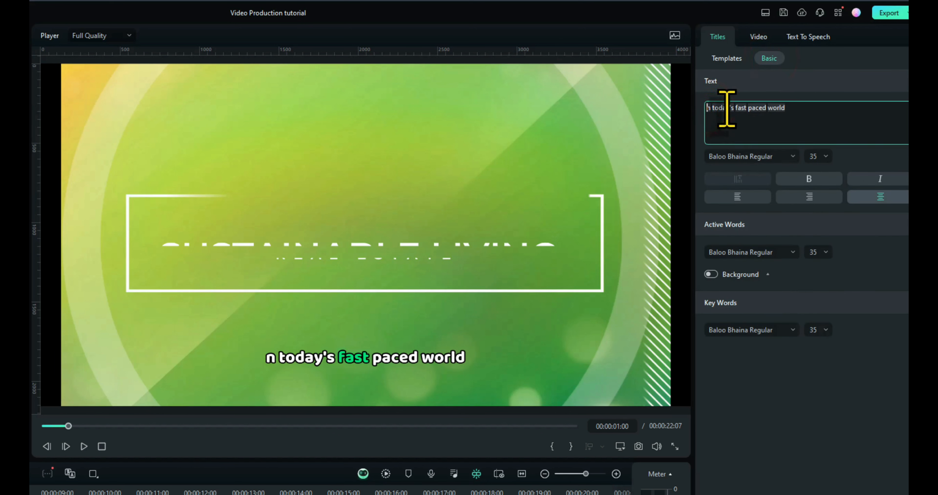
{"action": "type", "text": "I"}
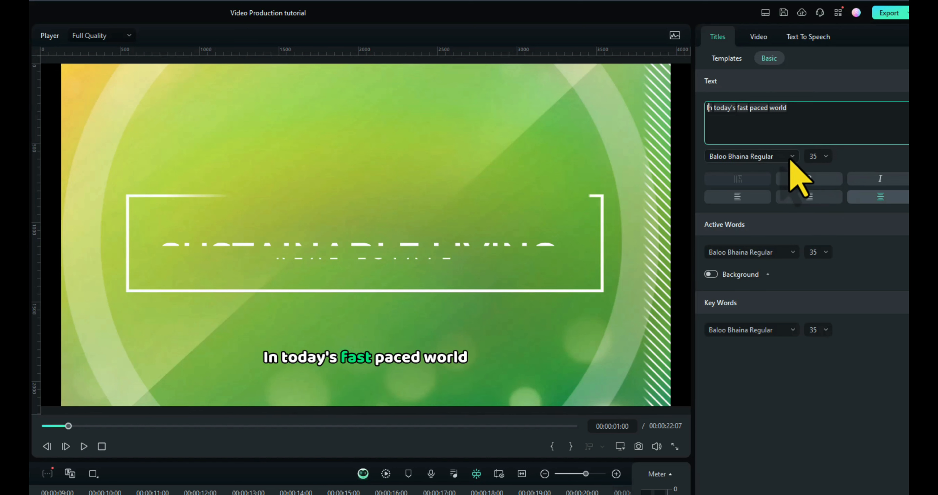
Step: Set the font size of both the first caption's text and its active words to 44
{"action": "left_click", "coordinate": [825, 156]}
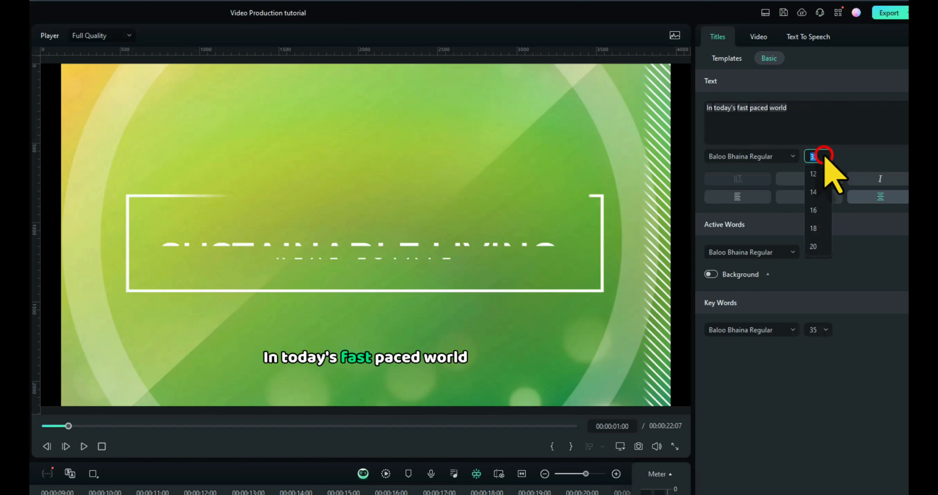
{"action": "scroll", "coordinate": [826, 220], "scroll_direction": "down", "scroll_amount": 5}
{"action": "scroll", "coordinate": [819, 211], "scroll_direction": "down", "scroll_amount": 3}
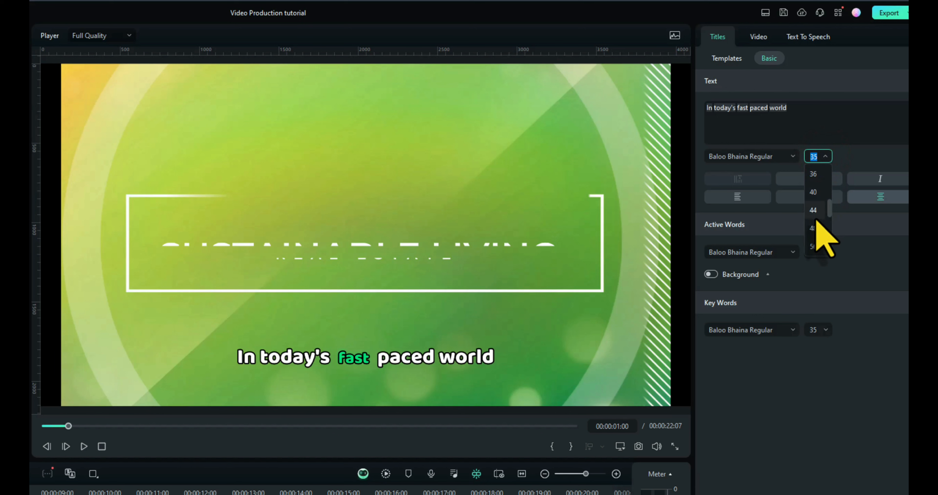
{"action": "left_click", "coordinate": [814, 211]}
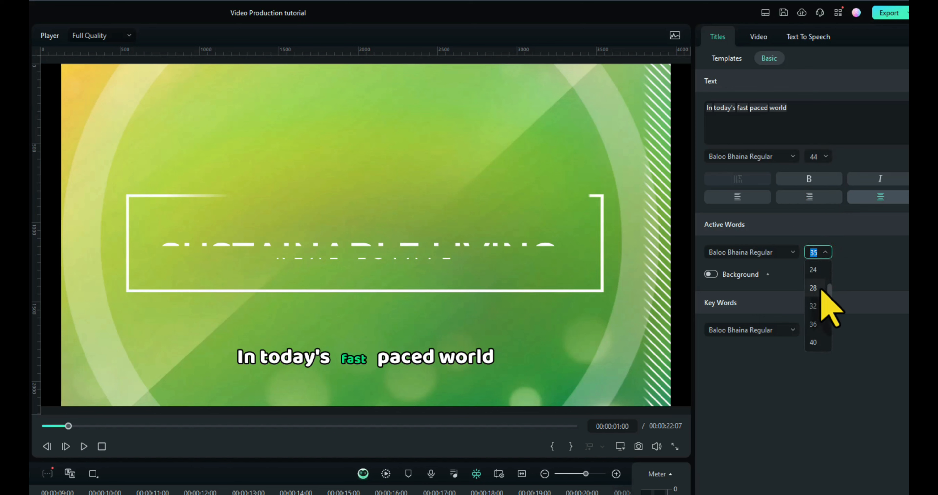
{"action": "left_click", "coordinate": [814, 305]}
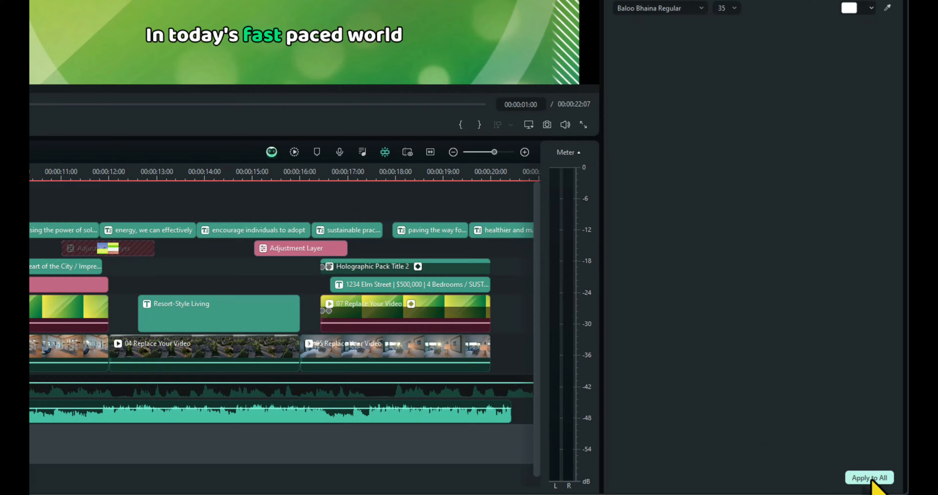
Step: Apply the first caption's style to all captions and preview them from the start of the video
{"action": "left_click", "coordinate": [871, 478]}
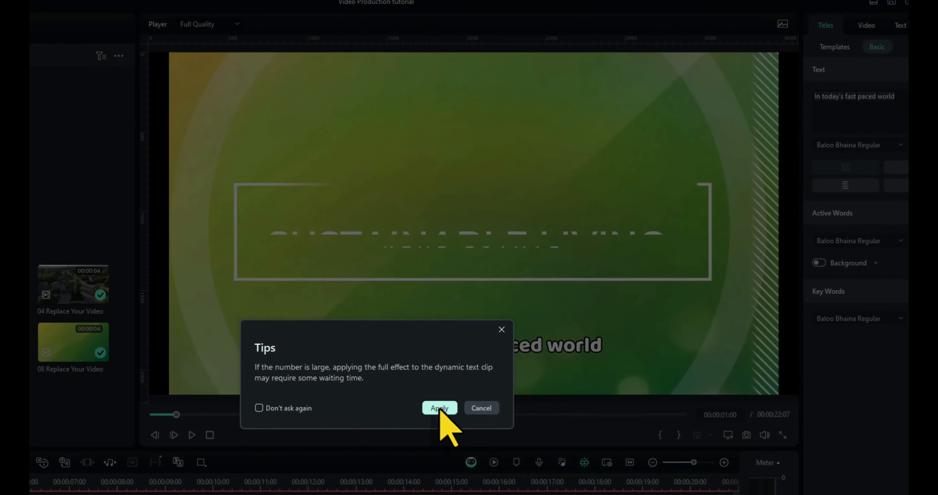
{"action": "left_click", "coordinate": [240, 98]}
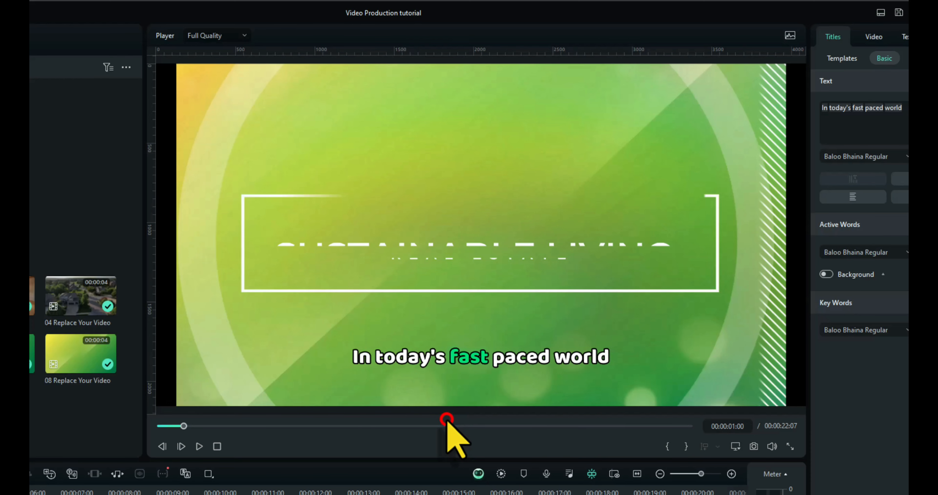
{"action": "left_click", "coordinate": [218, 447]}
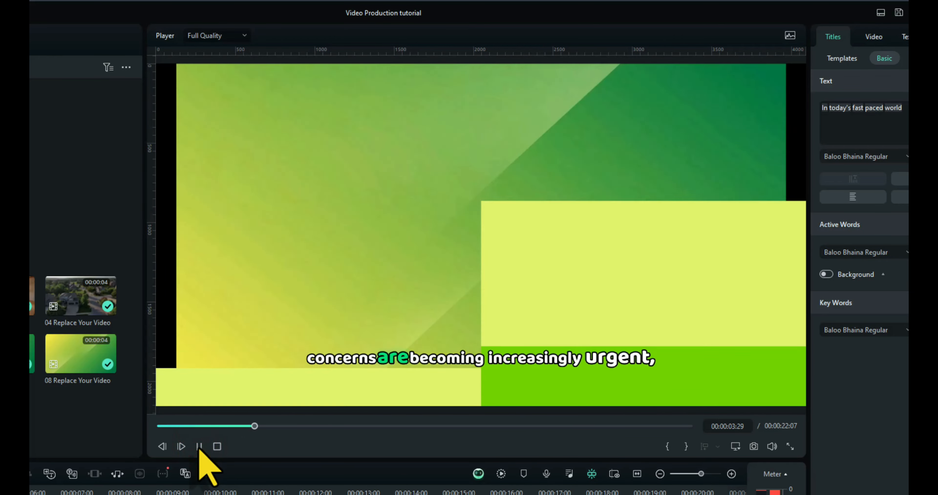
{"action": "left_click", "coordinate": [199, 447]}
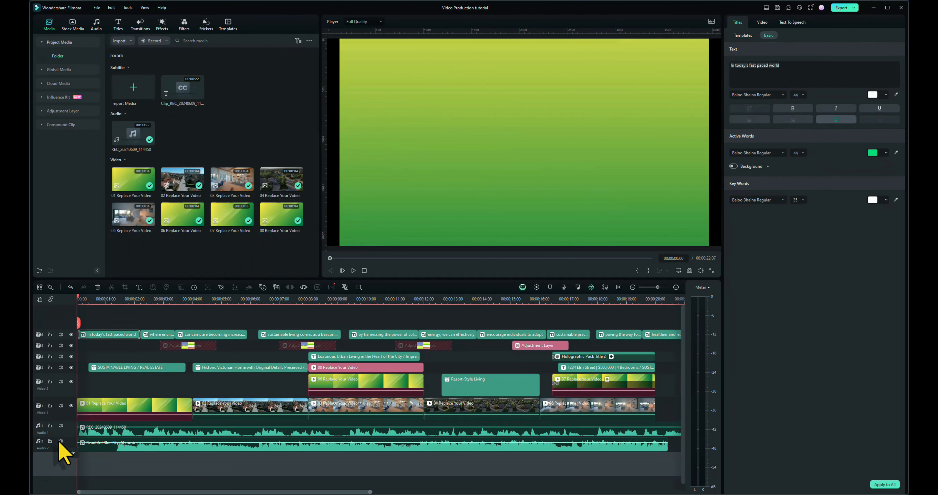
Step: Mute the background music track and preview the video with the voiceover and captions
{"action": "left_click", "coordinate": [61, 441]}
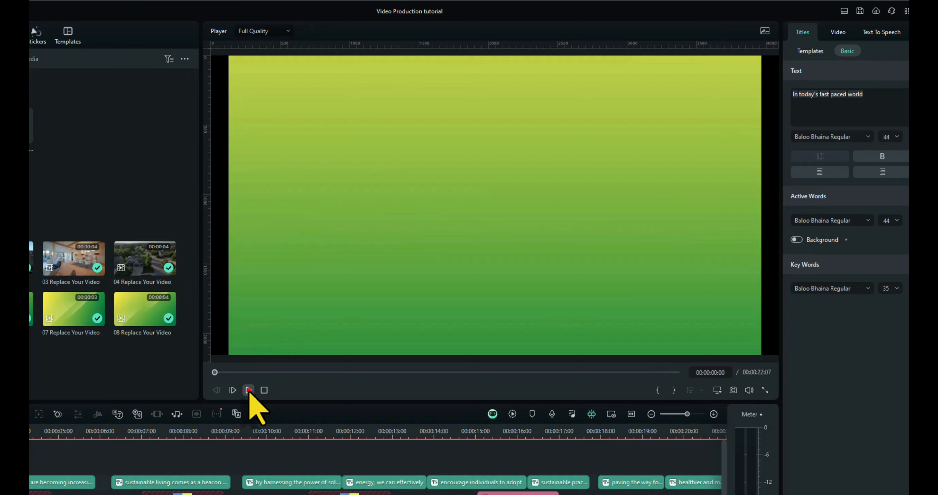
{"action": "left_click", "coordinate": [353, 270]}
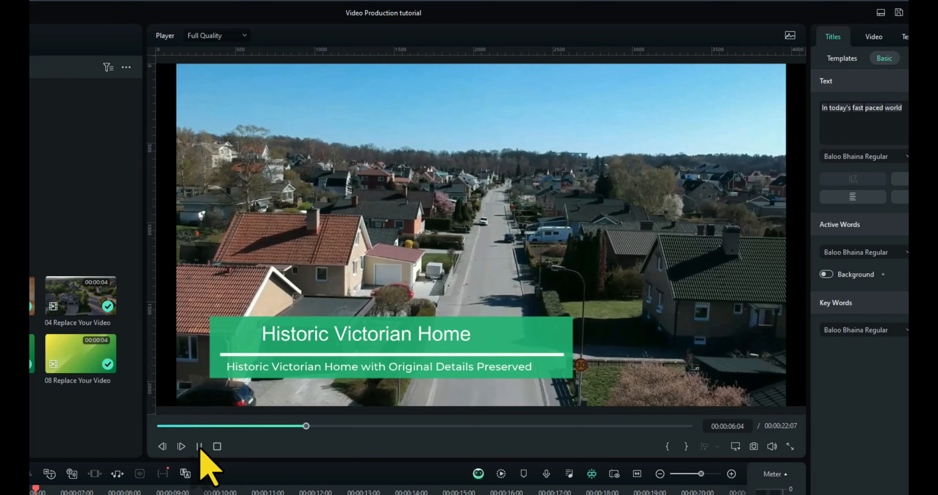
{"action": "left_click", "coordinate": [199, 447]}
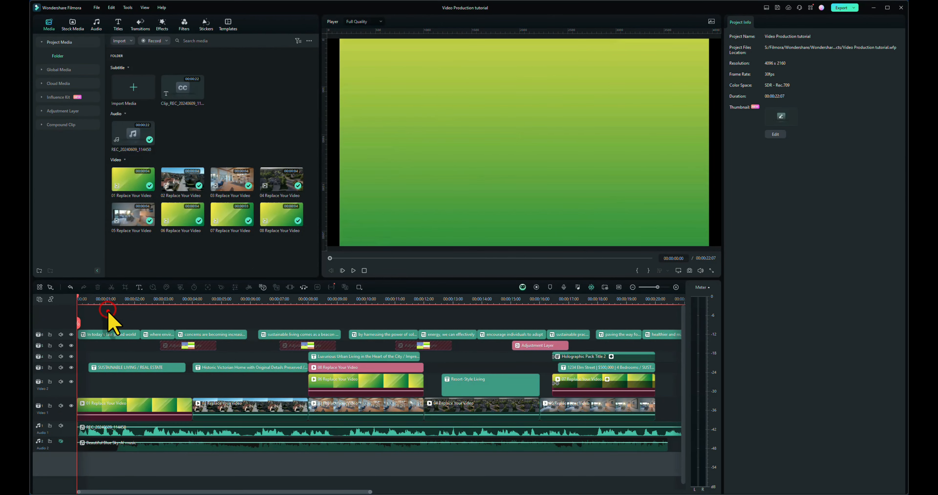
Step: Select all captions on the timeline, set their vertical position to -219, and preview the video from the start
{"action": "left_click_drag", "start_coordinate": [108, 312], "coordinate": [661, 338]}
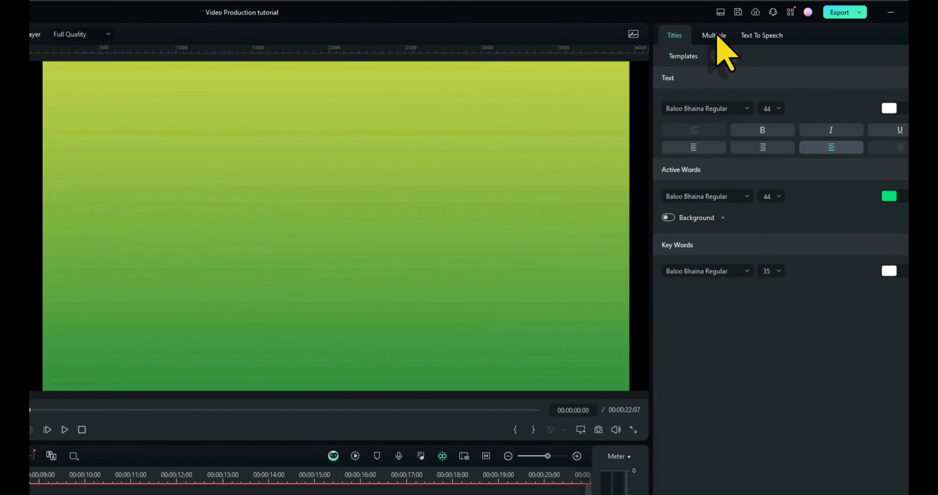
{"action": "left_click", "coordinate": [762, 23]}
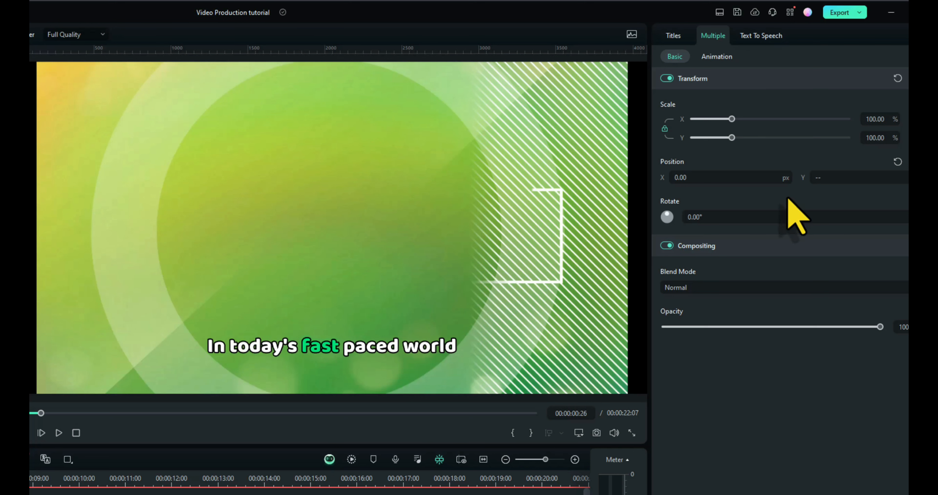
{"action": "left_click_drag", "start_coordinate": [834, 179], "coordinate": [833, 181]}
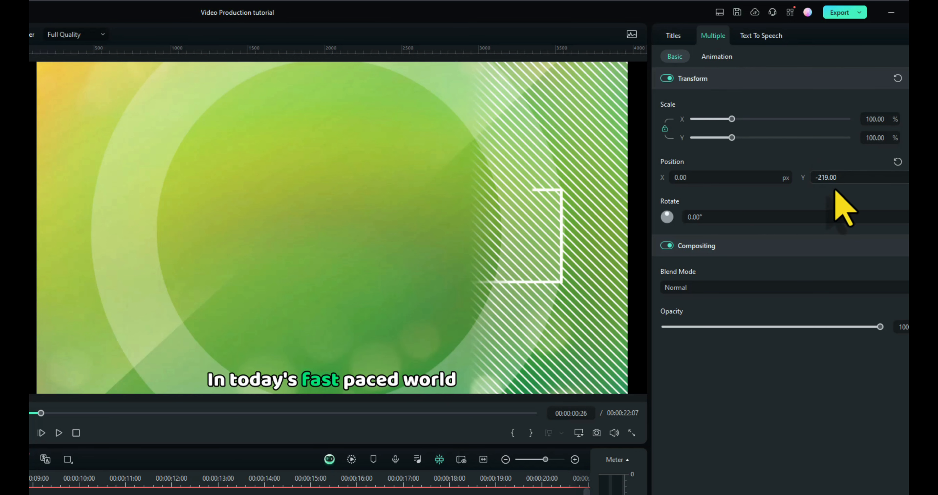
{"action": "left_click", "coordinate": [75, 433]}
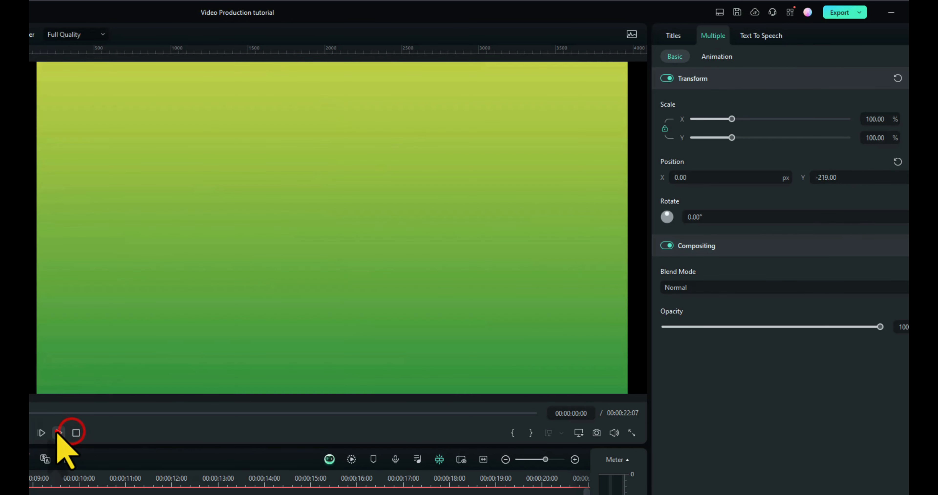
{"action": "left_click", "coordinate": [58, 433]}
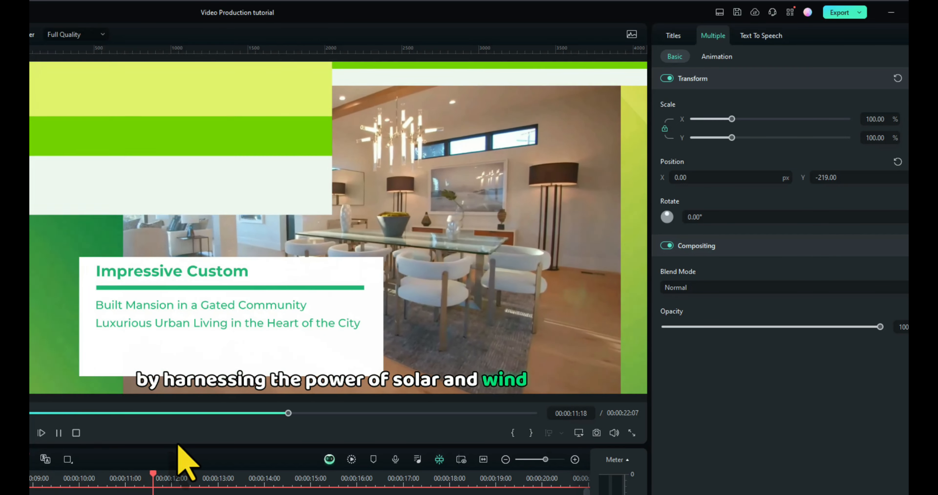
{"action": "key", "text": "space"}
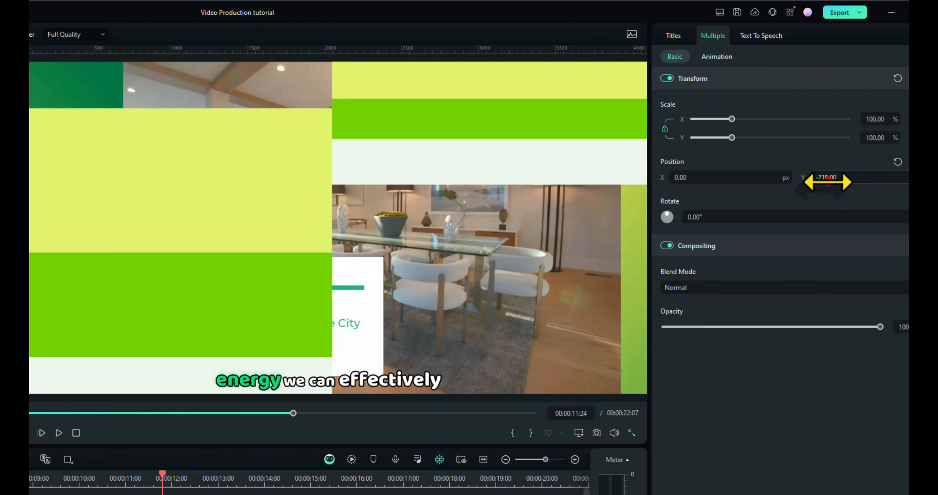
Step: Move all captions to the top of the frame at a vertical position of 1746 and preview the video from the start
{"action": "left_click_drag", "start_coordinate": [828, 181], "coordinate": [919, 181]}
{"action": "left_click", "coordinate": [78, 433]}
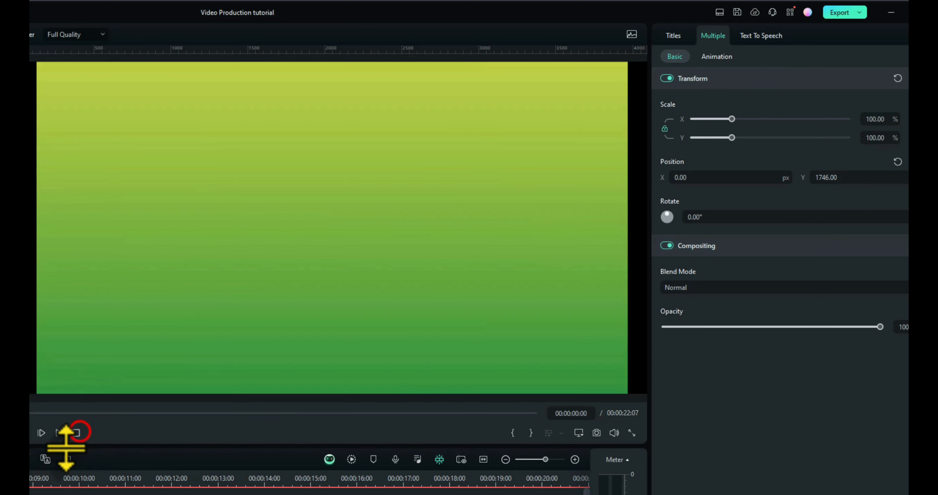
{"action": "left_click", "coordinate": [58, 433]}
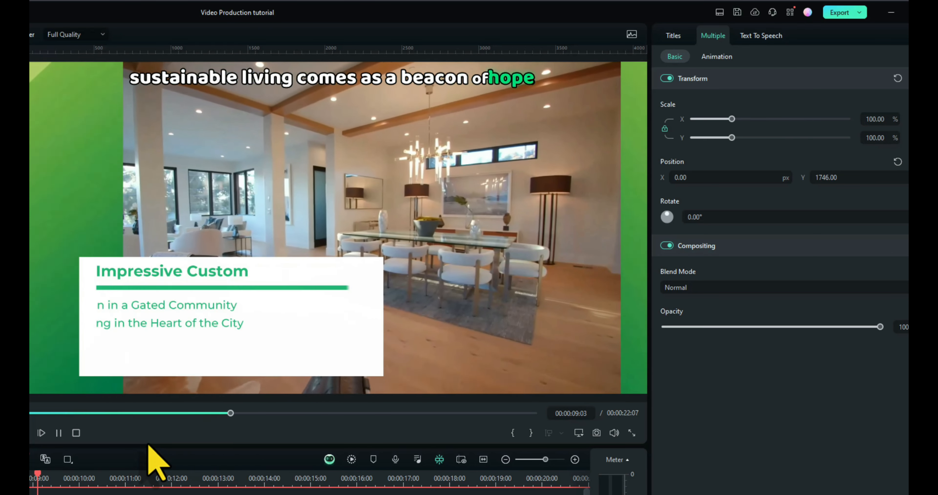
{"action": "key", "text": "space"}
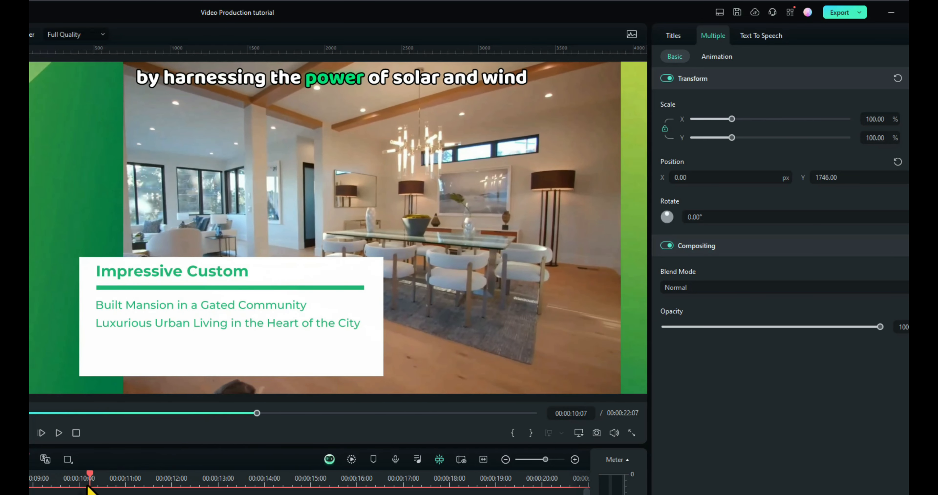
{"action": "left_click_drag", "start_coordinate": [75, 477], "coordinate": [0, 477]}
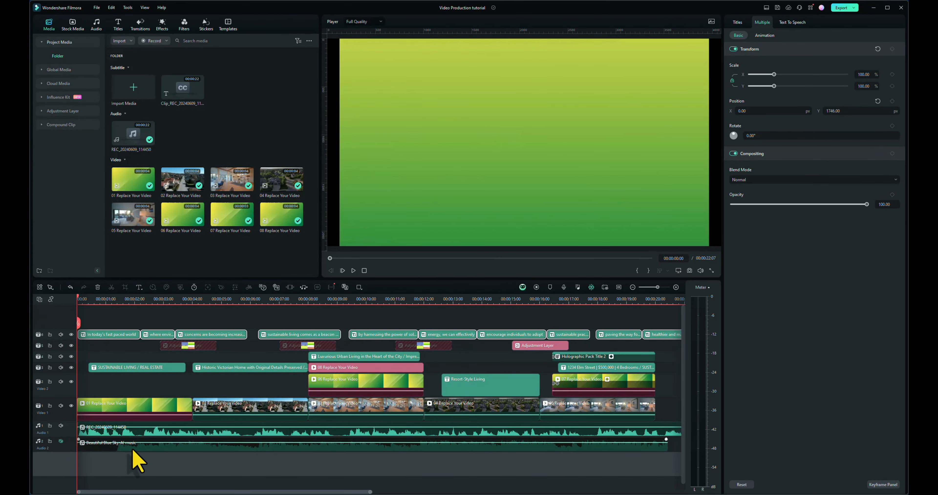
Step: Unmute the music track and replace its Beautiful Blue Sky clip with the imported A_New_Life audio, starting at the beginning of the timeline
{"action": "left_click", "coordinate": [61, 441]}
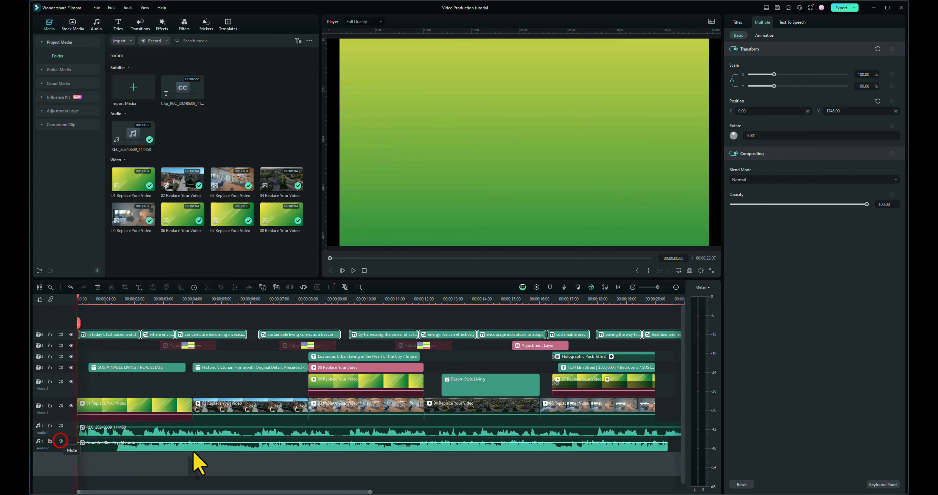
{"action": "left_click", "coordinate": [196, 447]}
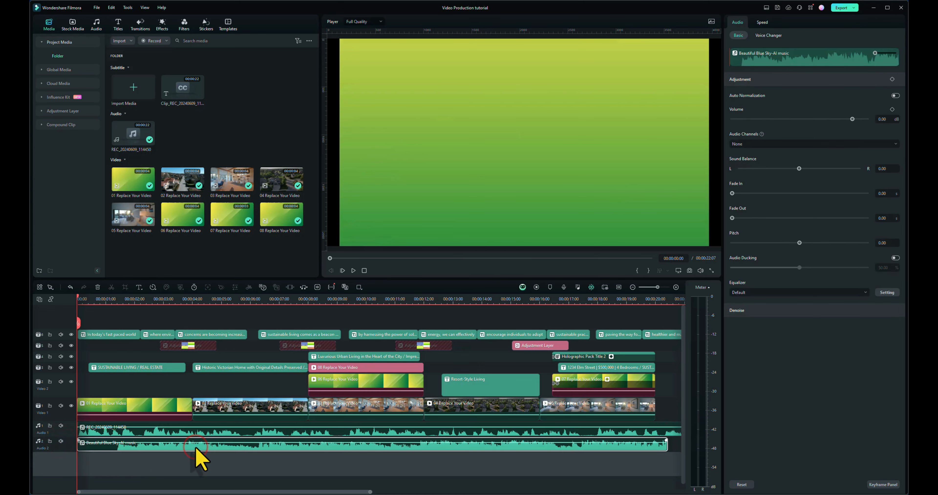
{"action": "left_click", "coordinate": [118, 57]}
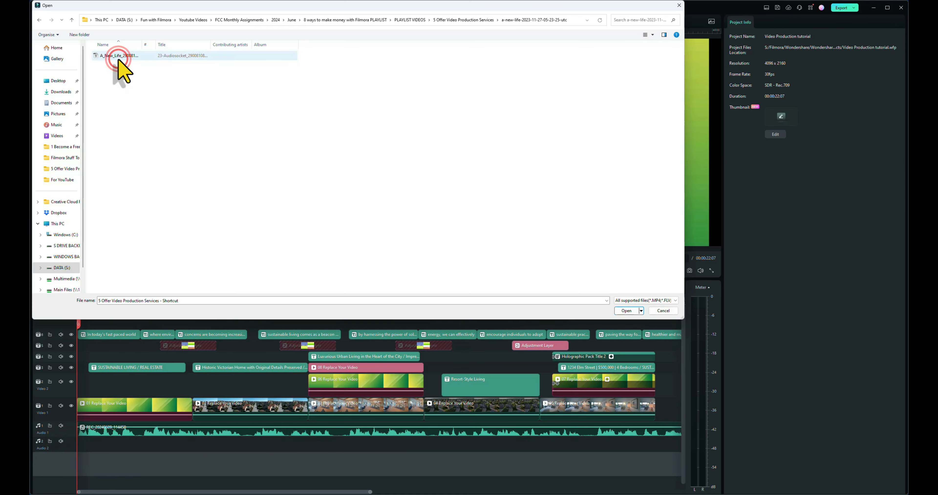
{"action": "double_click", "coordinate": [118, 56]}
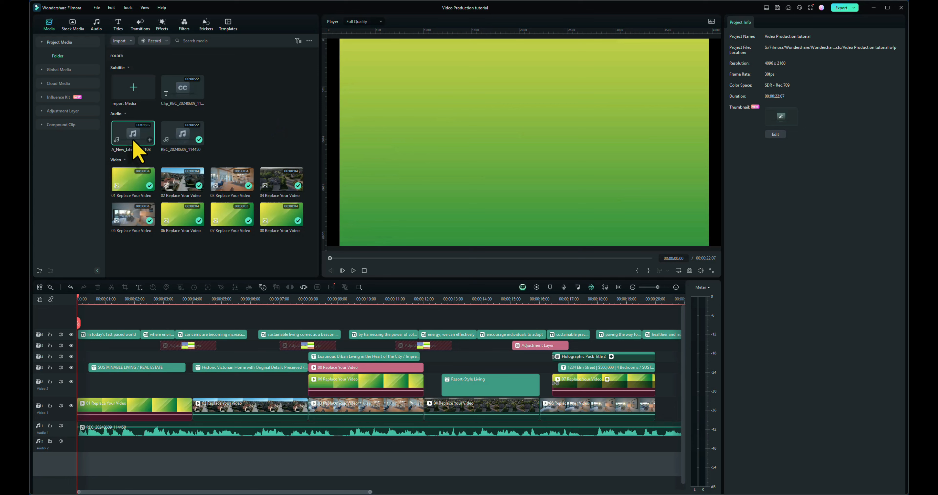
{"action": "left_click_drag", "start_coordinate": [132, 144], "coordinate": [77, 459]}
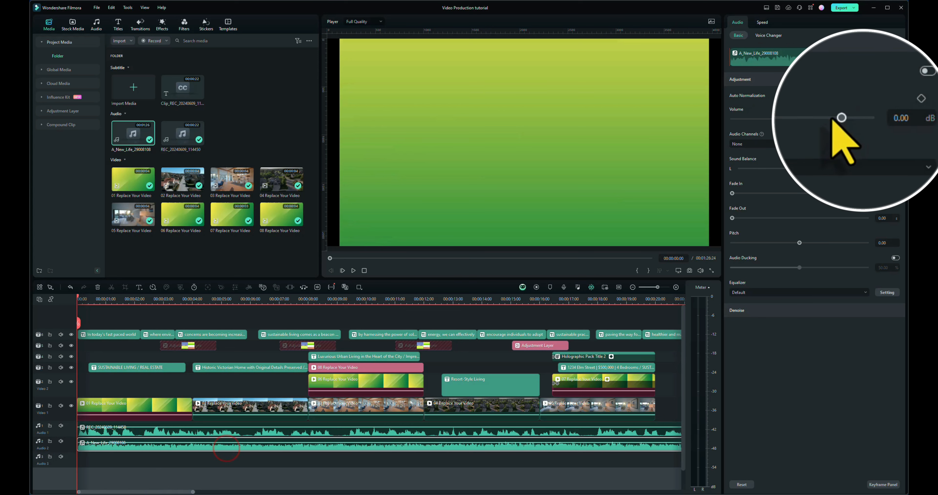
Step: Lower the A_New_Life music volume to -20 dB and preview the mix with the voiceover
{"action": "left_click_drag", "start_coordinate": [841, 116], "coordinate": [798, 117]}
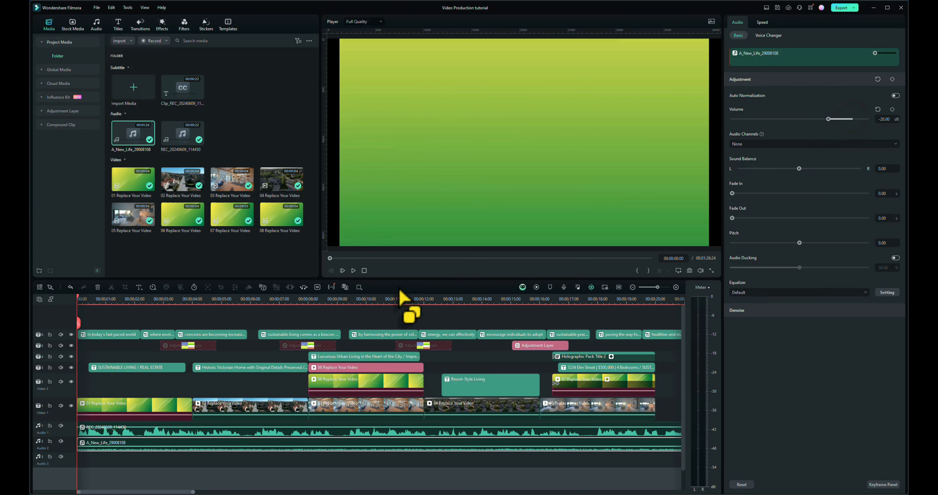
{"action": "left_click", "coordinate": [354, 271]}
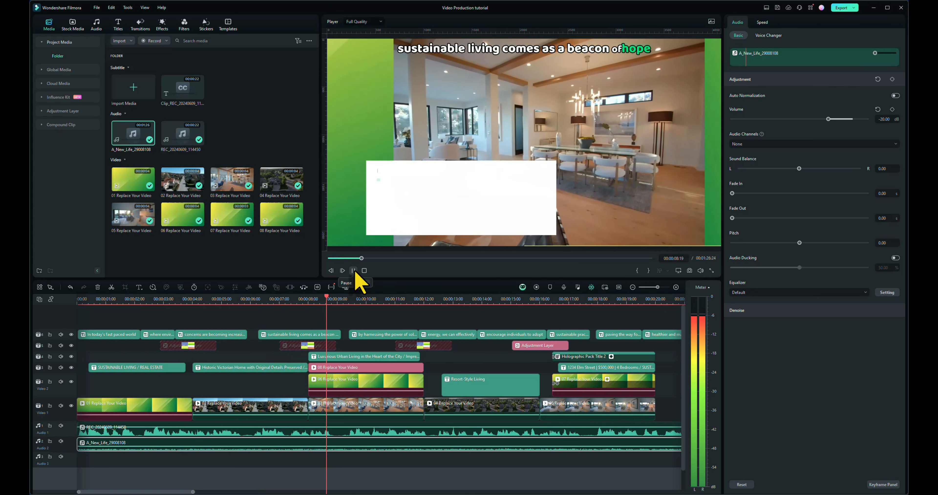
{"action": "left_click", "coordinate": [354, 271]}
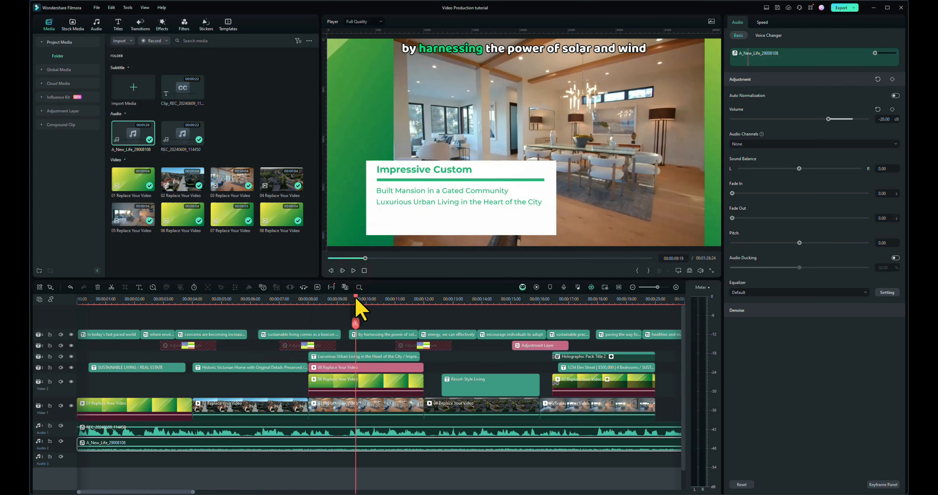
Step: Change the "REAL ESTATE" line of the opening Sustainable Living title to "The future is now"
{"action": "left_click_drag", "start_coordinate": [328, 304], "coordinate": [127, 348]}
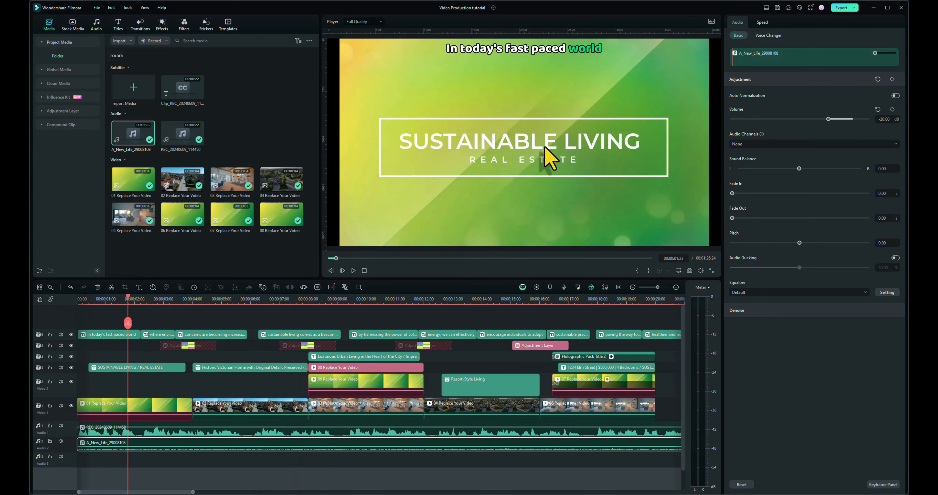
{"action": "left_click", "coordinate": [158, 368]}
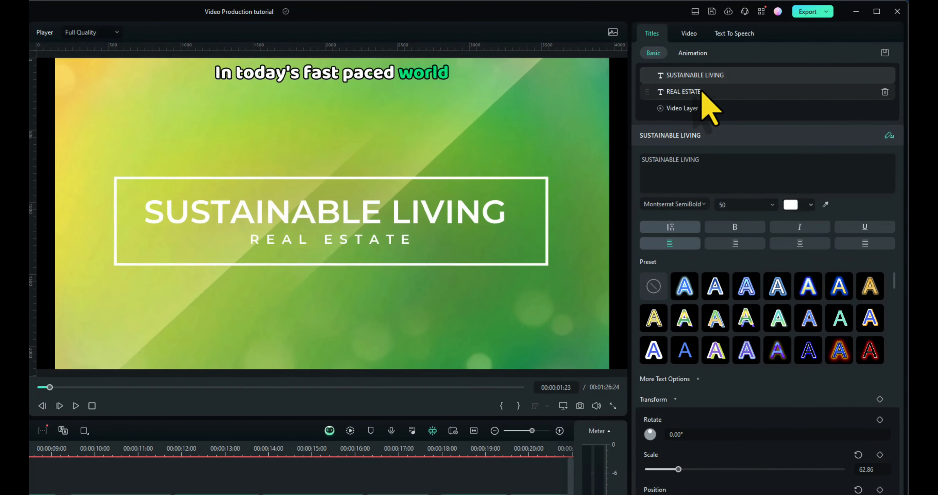
{"action": "left_click", "coordinate": [764, 62]}
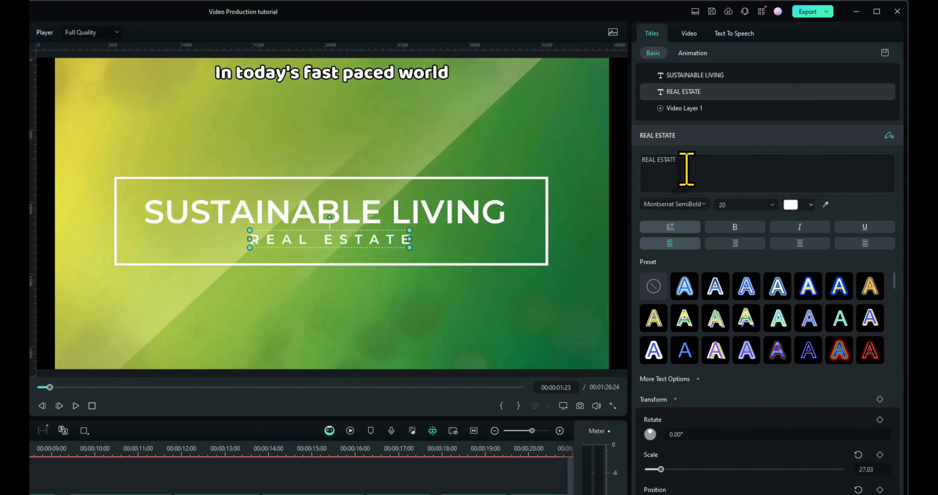
{"action": "left_click_drag", "start_coordinate": [688, 161], "coordinate": [634, 162]}
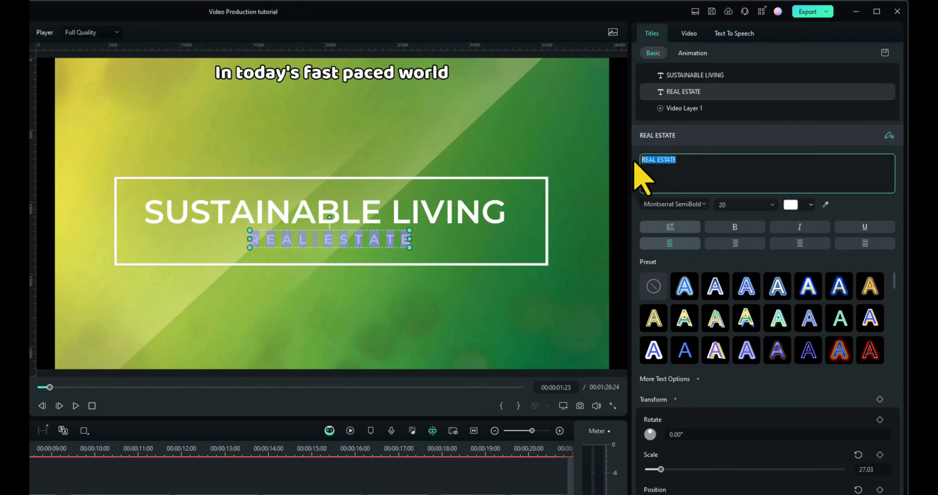
{"action": "type", "text": "the fut"}
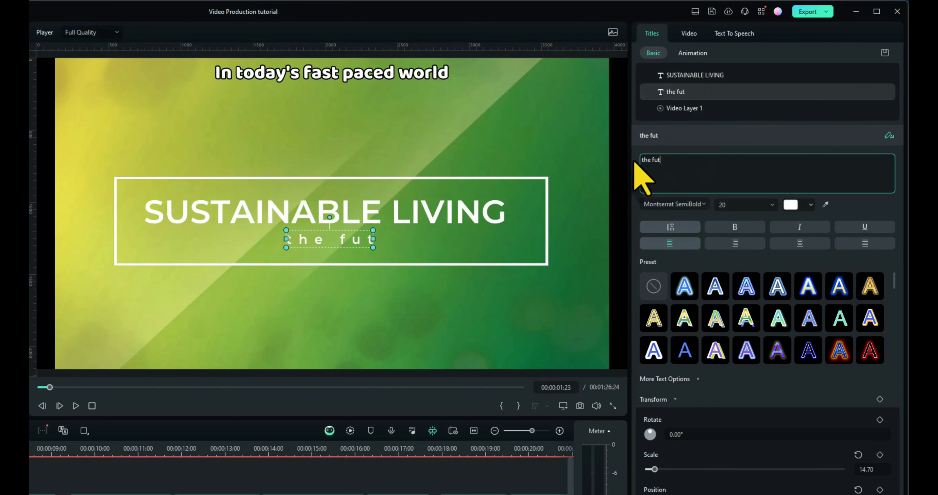
{"action": "type", "text": "ure is now"}
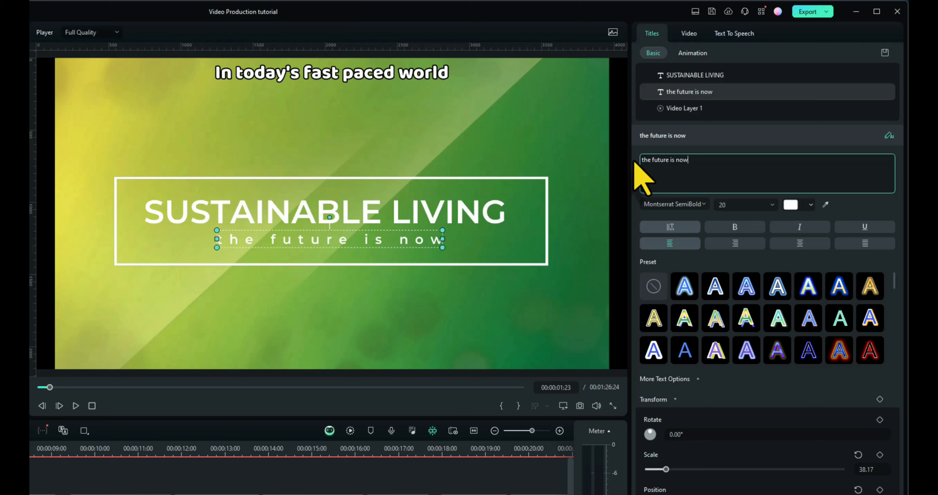
{"action": "key", "text": "BackSpace"}
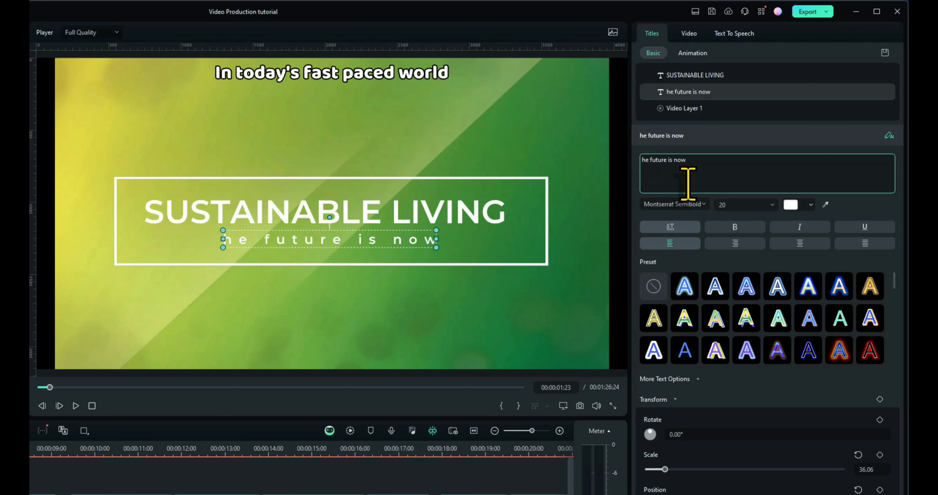
{"action": "type", "text": "T"}
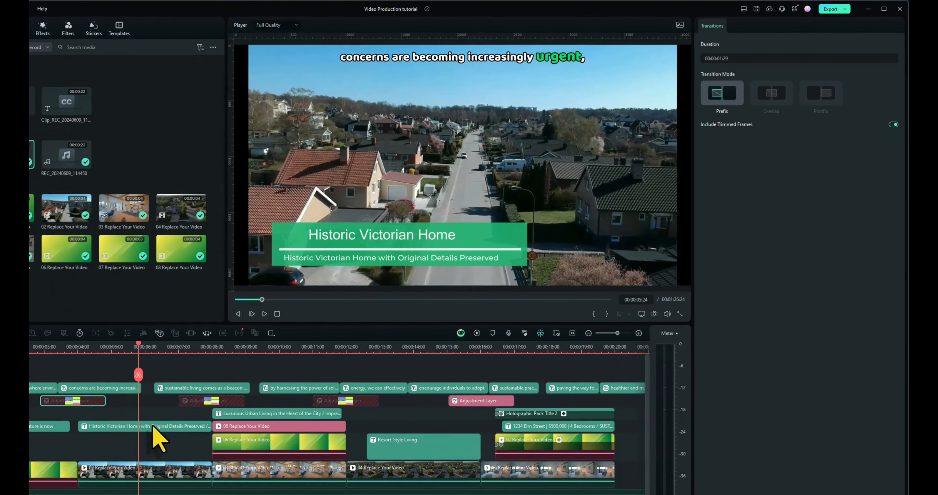
Step: Delete the Historic Victorian Home and Luxurious Urban Living titles from the timeline
{"action": "left_click", "coordinate": [152, 426]}
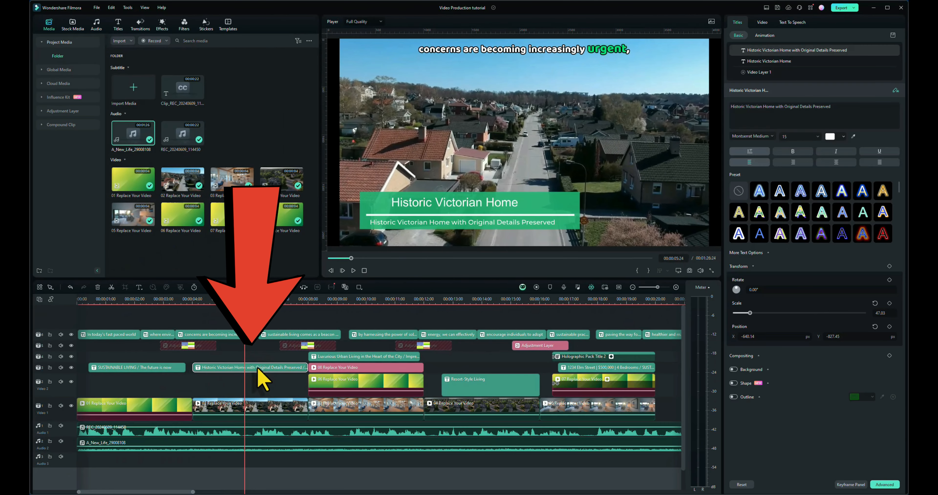
{"action": "key", "text": "Delete"}
{"action": "left_click_drag", "start_coordinate": [246, 303], "coordinate": [371, 309]}
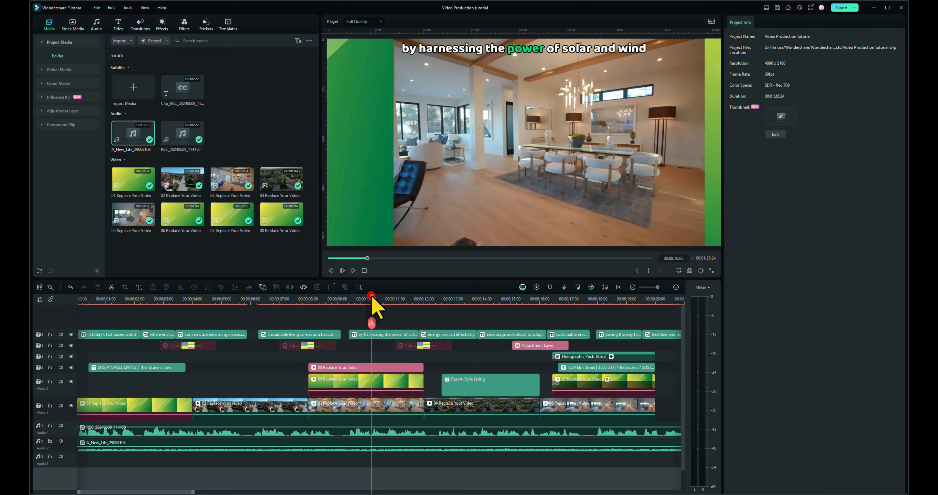
Step: Change the text of the Resort-Style Living title to "Harness solar and wind energy"
{"action": "left_click_drag", "start_coordinate": [372, 301], "coordinate": [499, 320]}
{"action": "left_click", "coordinate": [504, 387]}
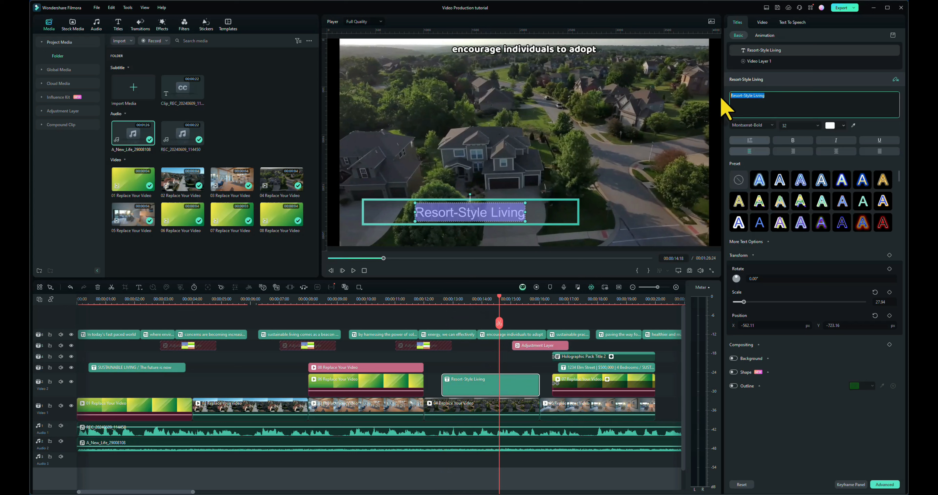
{"action": "type", "text": "Harness solar and"}
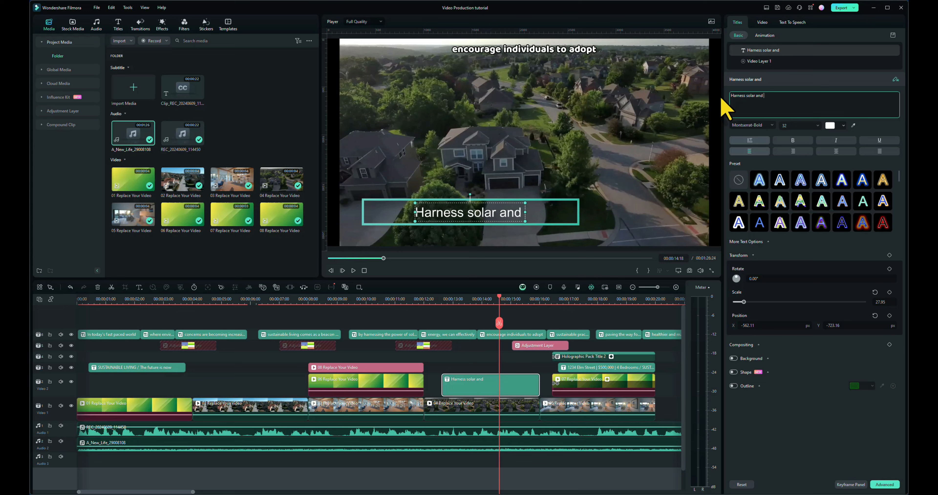
{"action": "type", "text": "wind ener"}
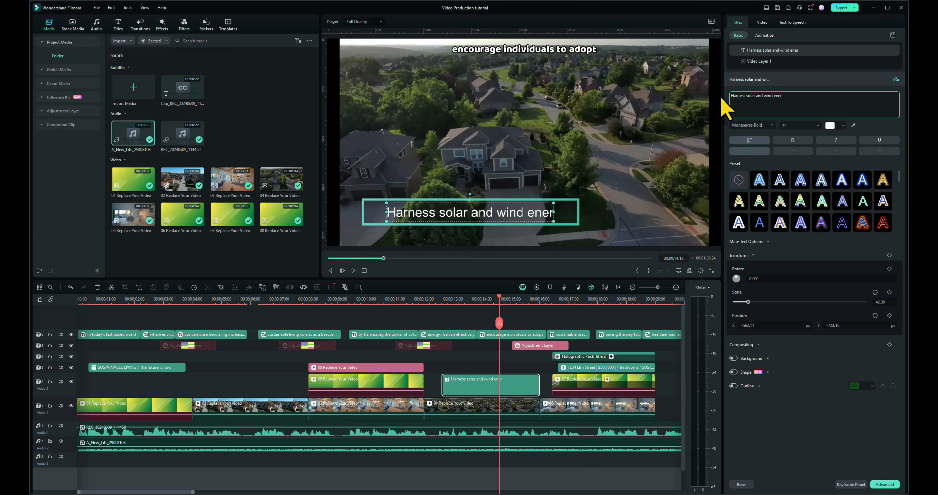
{"action": "type", "text": "gy"}
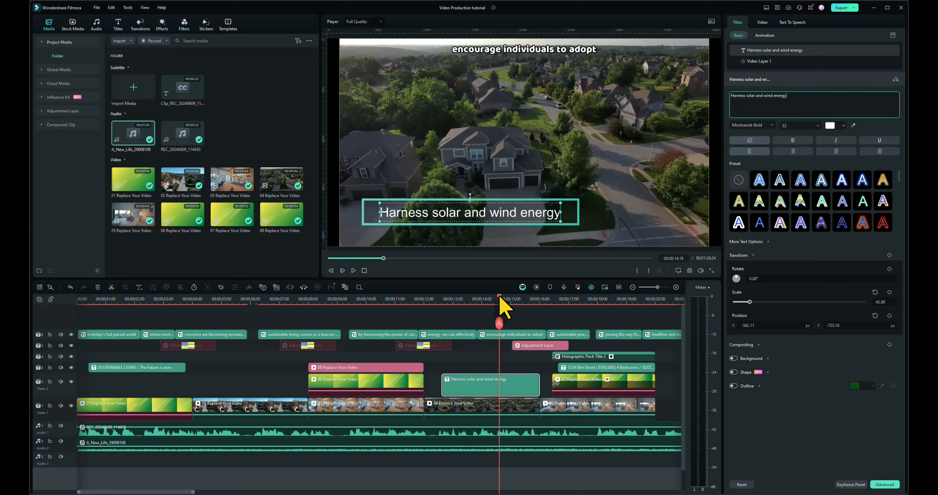
Step: Replace the address and price line of the closing Sustainable Living title with "Make a better world"
{"action": "left_click_drag", "start_coordinate": [501, 297], "coordinate": [587, 304]}
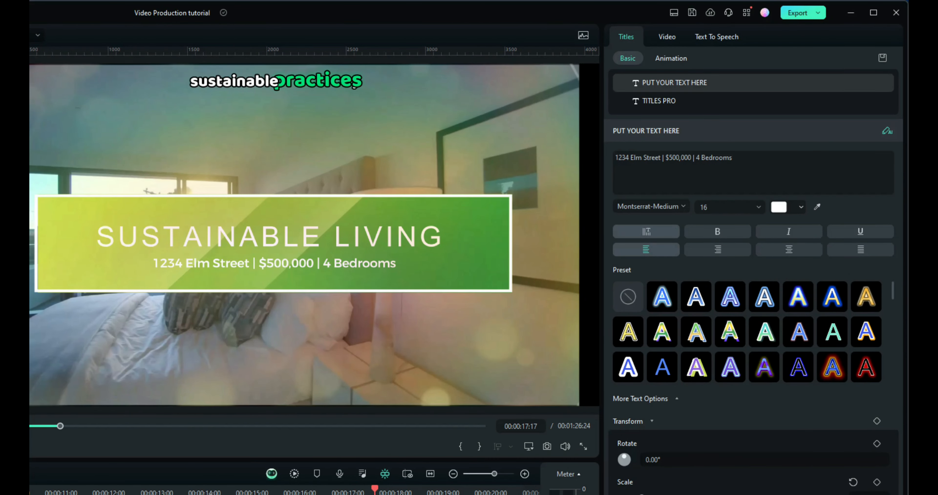
{"action": "left_click", "coordinate": [760, 163]}
{"action": "key", "text": "ctrl+a"}
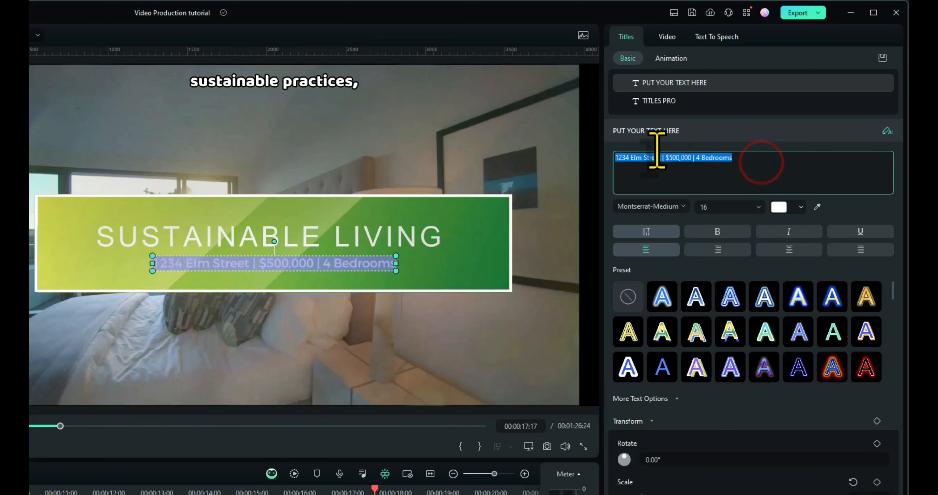
{"action": "type", "text": "Make a bett"}
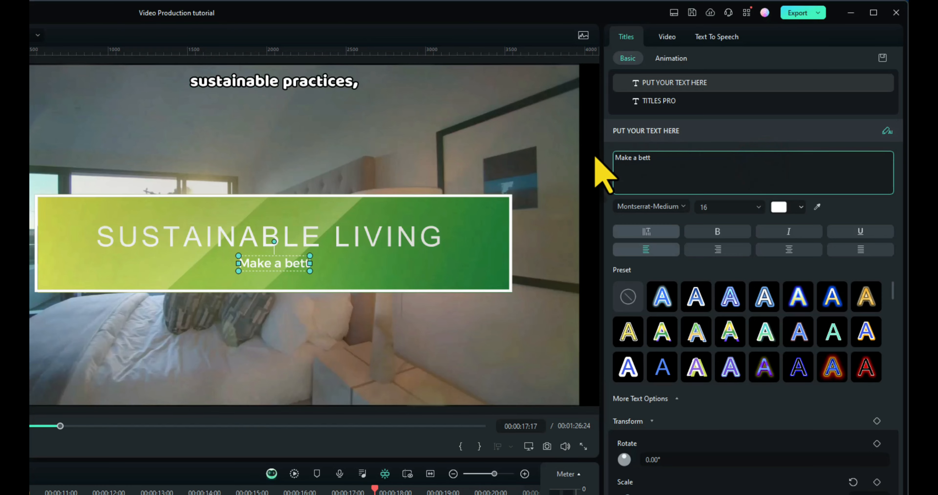
{"action": "type", "text": "er world"}
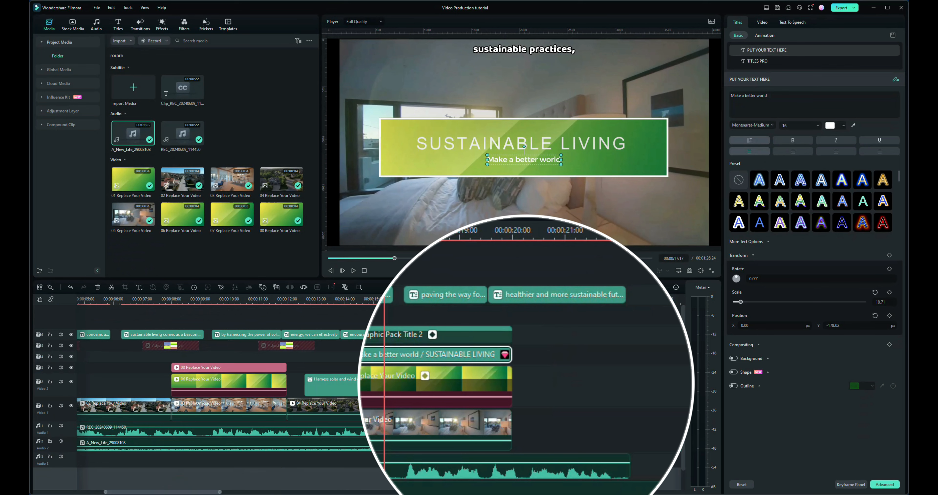
Step: Shift the closing bedroom clip, overlay and titles together along the timeline so they end with the last caption
{"action": "left_click_drag", "start_coordinate": [425, 249], "coordinate": [543, 243]}
{"action": "left_click", "coordinate": [450, 316]}
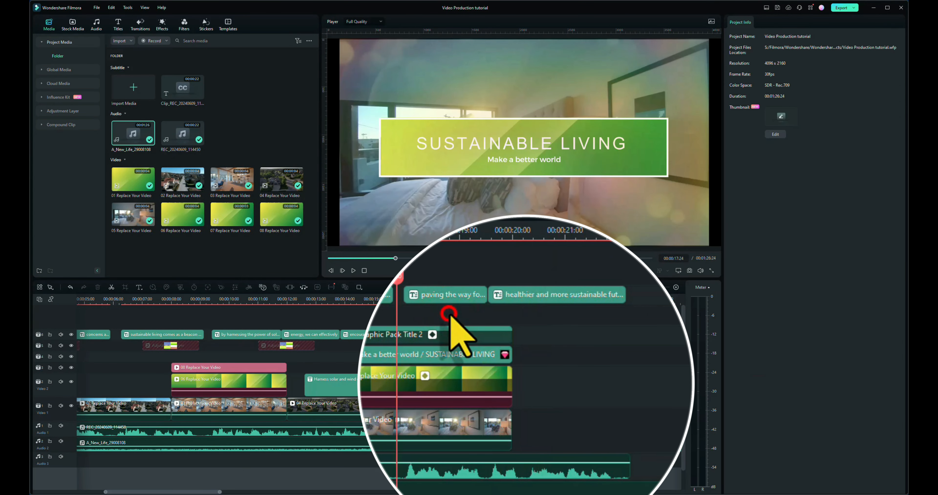
{"action": "left_click_drag", "start_coordinate": [451, 316], "coordinate": [555, 412]}
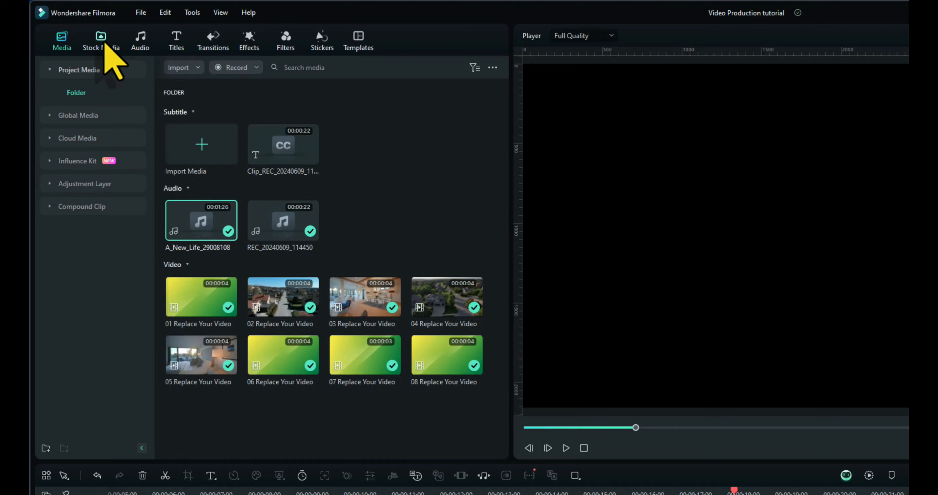
Step: Search the stock media library for "energy"
{"action": "left_click", "coordinate": [73, 24]}
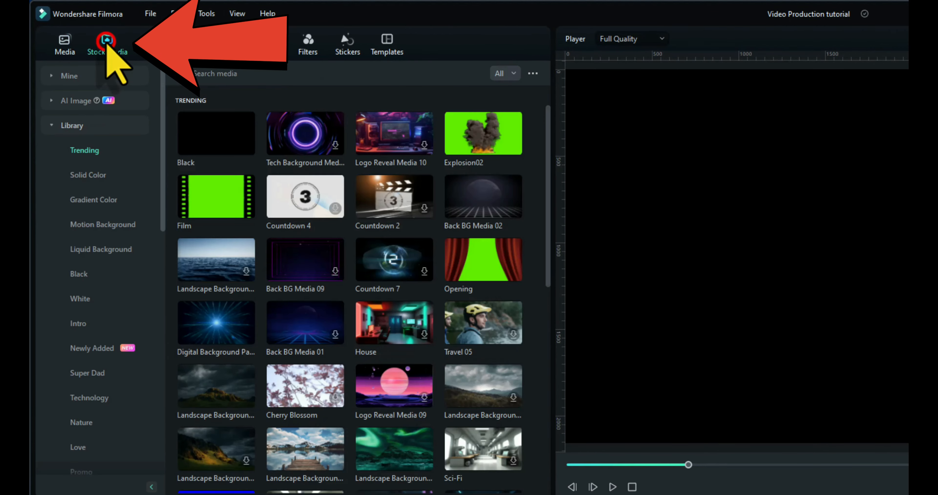
{"action": "left_click", "coordinate": [69, 125]}
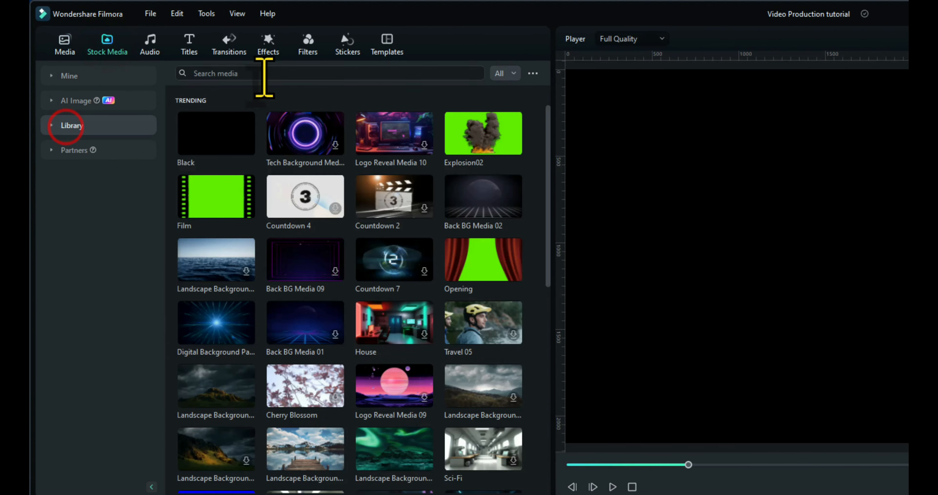
{"action": "left_click", "coordinate": [264, 73]}
{"action": "type", "text": "en"}
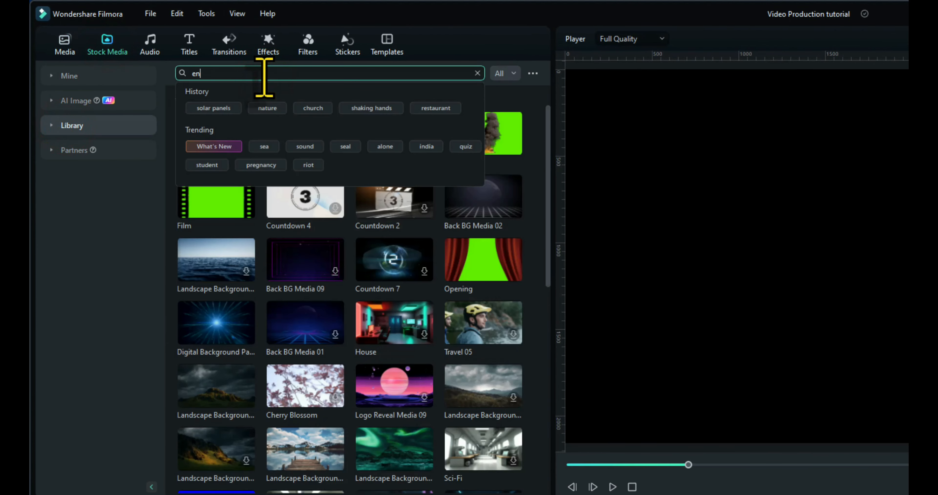
{"action": "type", "text": "ergy"}
{"action": "key", "text": "Return"}
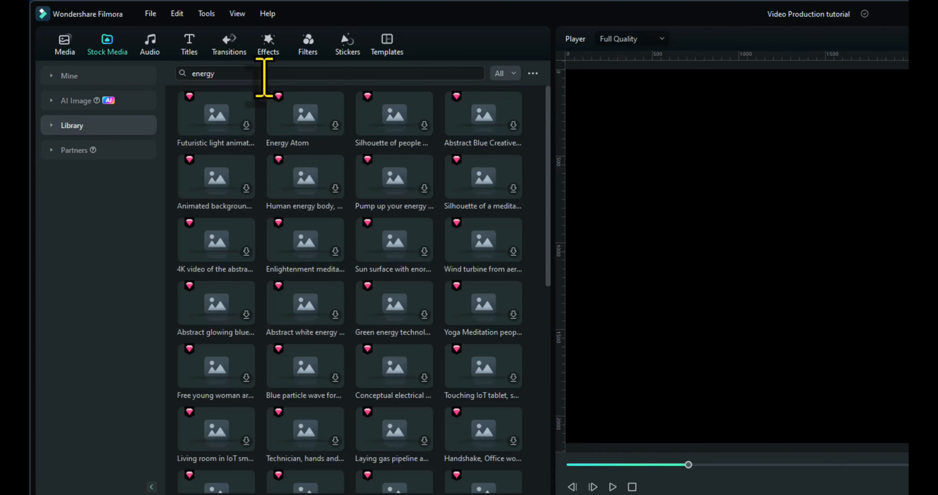
Step: Search the stock media for "solar" and preview the energy solar system clip with glowing rooftop panels
{"action": "left_click", "coordinate": [254, 77]}
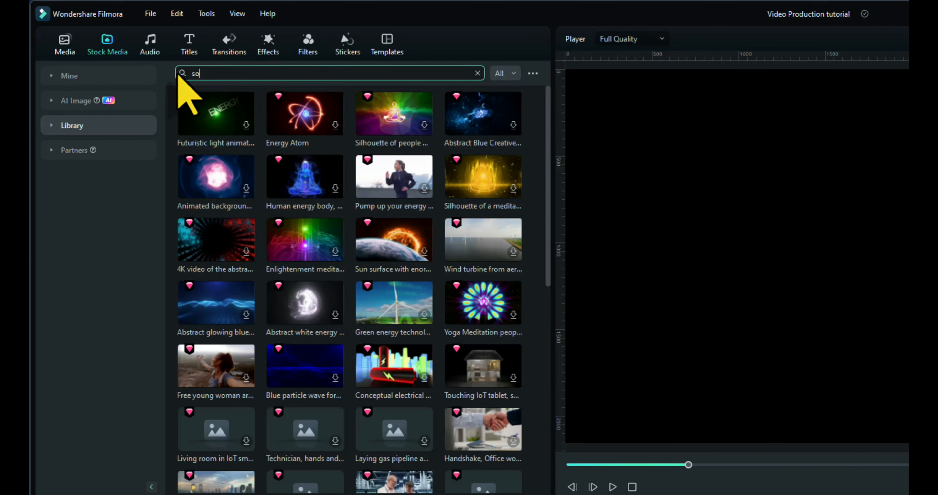
{"action": "type", "text": "solar"}
{"action": "key", "text": "Return"}
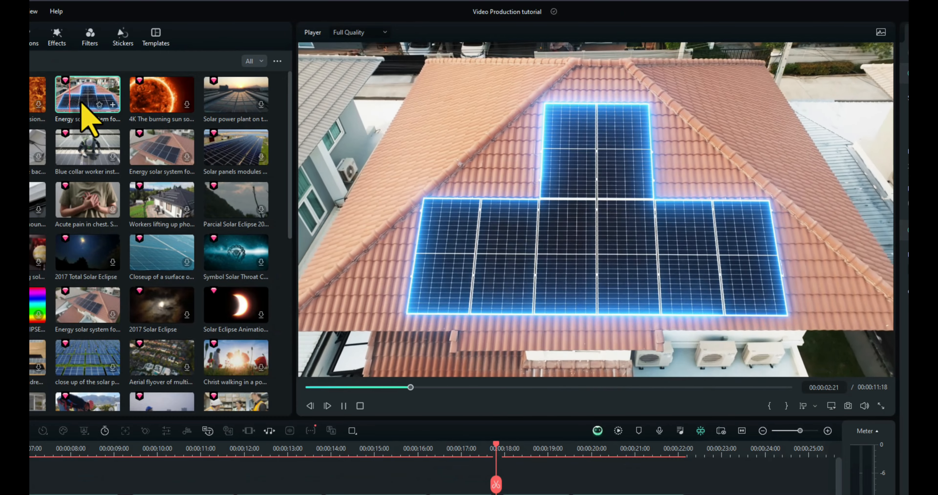
{"action": "key", "text": "space"}
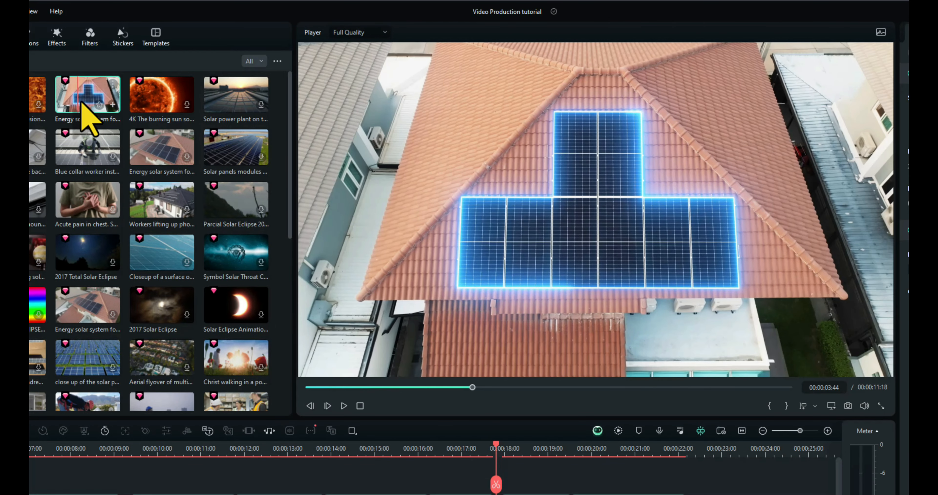
Step: Add the rooftop solar panel clip to the timeline above the captions, starting where the 04 clip ends at 16 seconds
{"action": "left_click_drag", "start_coordinate": [81, 103], "coordinate": [462, 490]}
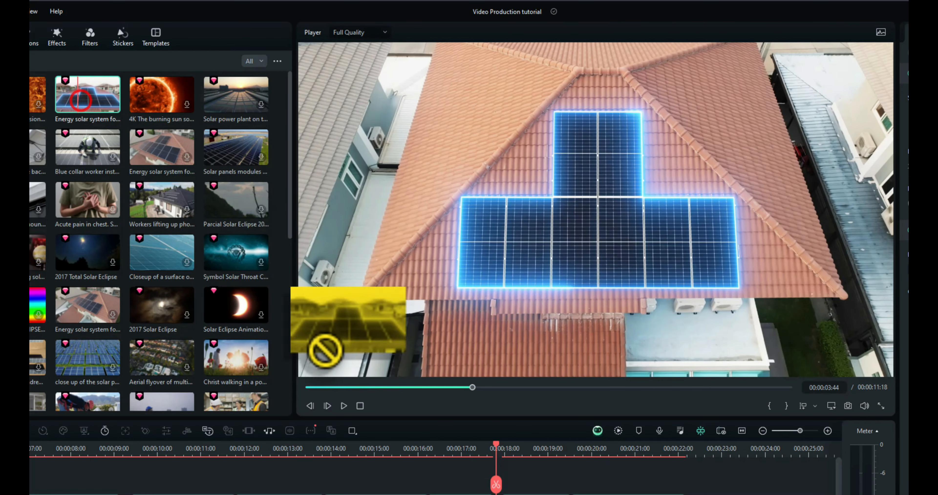
{"action": "left_click_drag", "start_coordinate": [344, 348], "coordinate": [308, 349]}
{"action": "left_click_drag", "start_coordinate": [274, 308], "coordinate": [274, 309]}
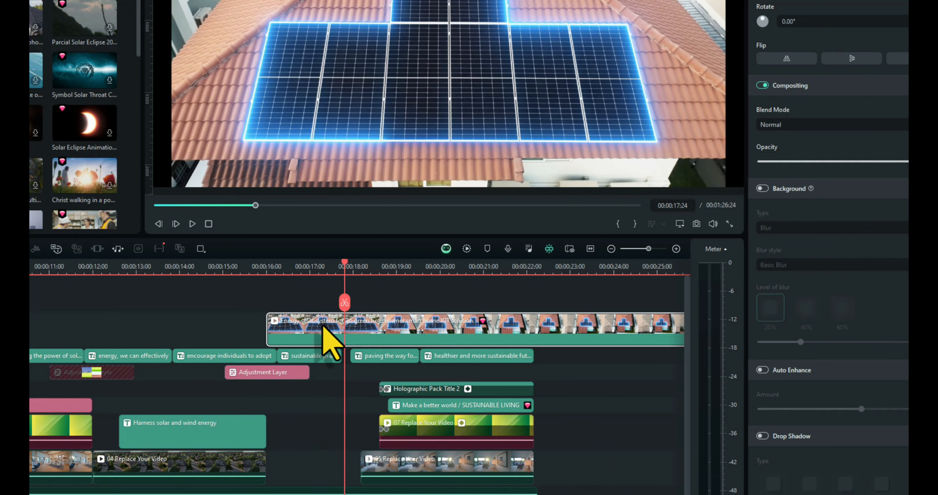
Step: Split the solar panel clip at 00:00:18:05, delete the remainder, and move the kept part onto the Harness solar and wind energy title's track
{"action": "left_click_drag", "start_coordinate": [342, 264], "coordinate": [364, 274]}
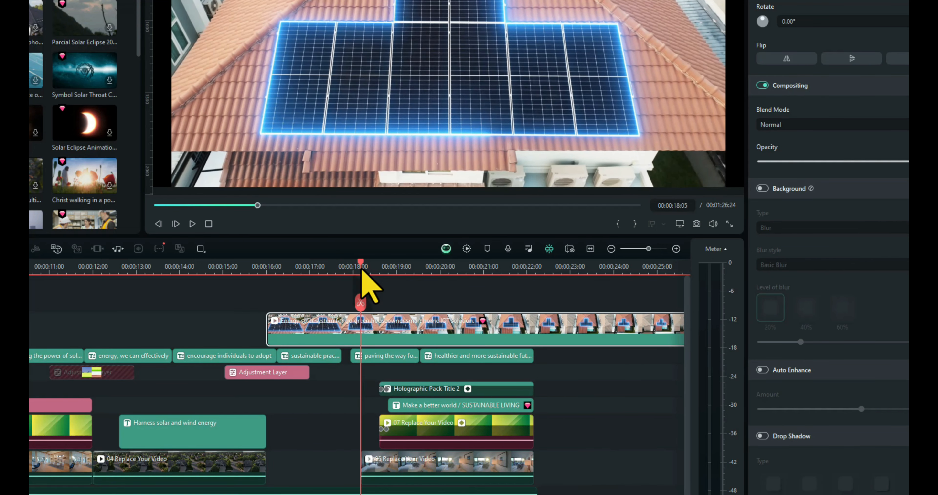
{"action": "left_click", "coordinate": [385, 468]}
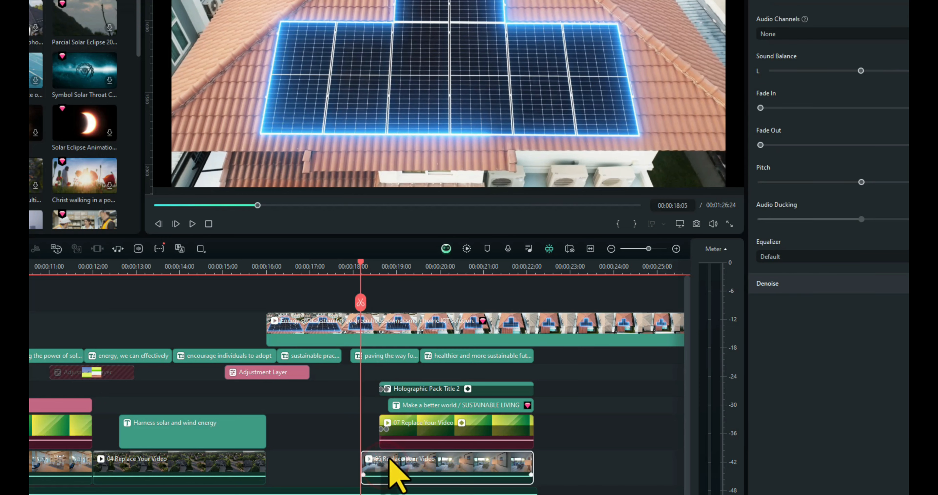
{"action": "left_click", "coordinate": [377, 318]}
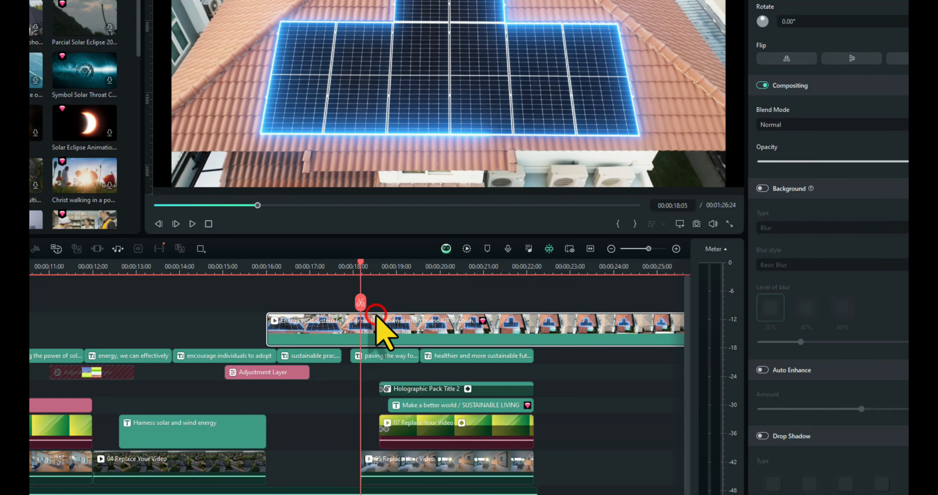
{"action": "left_click", "coordinate": [360, 302]}
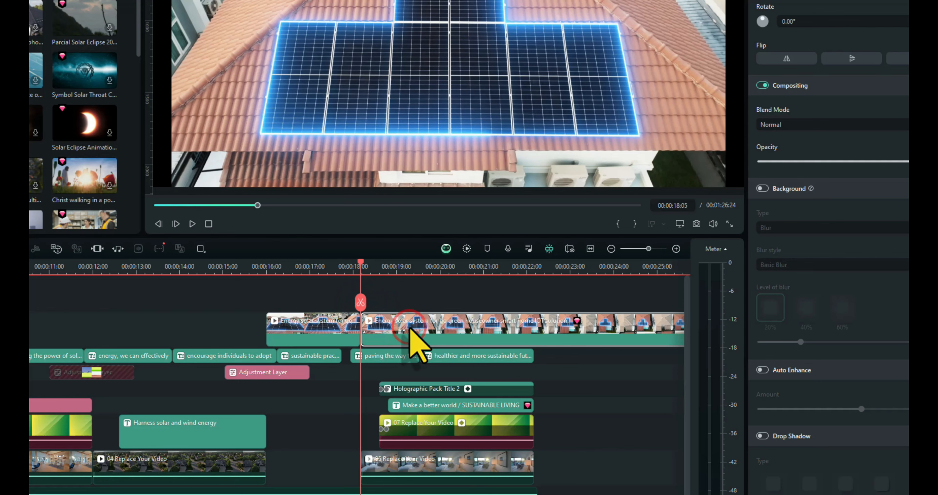
{"action": "key", "text": "Delete"}
{"action": "left_click_drag", "start_coordinate": [317, 326], "coordinate": [317, 422]}
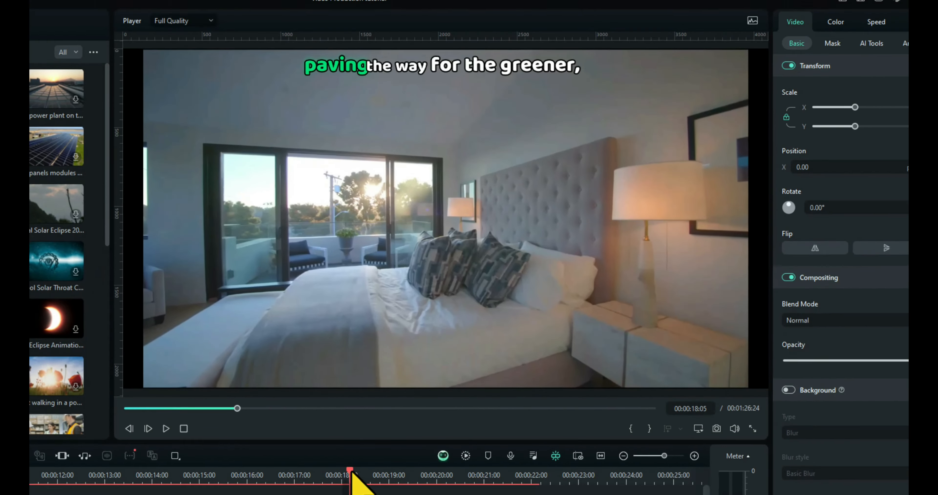
Step: Play back the edit from the start of the solar panel clip through the closing title
{"action": "left_click_drag", "start_coordinate": [361, 262], "coordinate": [273, 261]}
{"action": "key", "text": "space"}
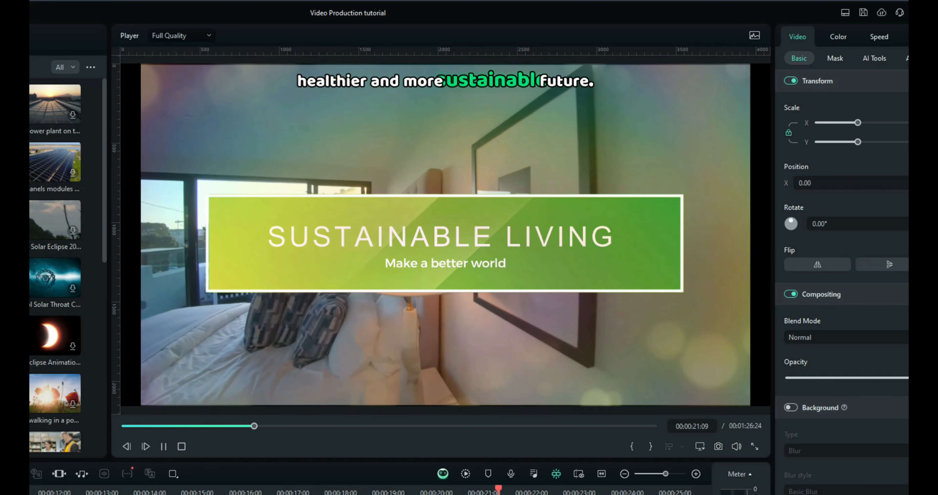
{"action": "key", "text": "space"}
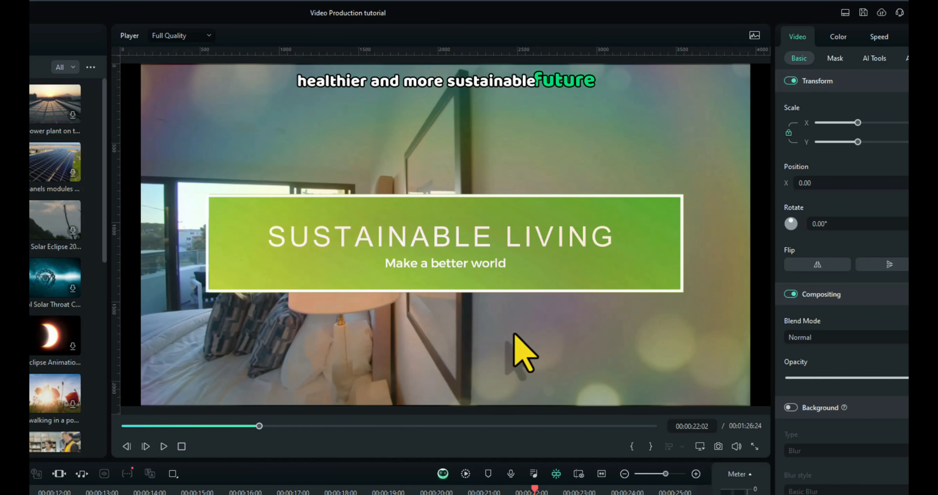
Step: Remove the emphasis from the words "concerns are becoming increasingly" in the caption at about 4 seconds
{"action": "left_click_drag", "start_coordinate": [506, 491], "coordinate": [30, 490]}
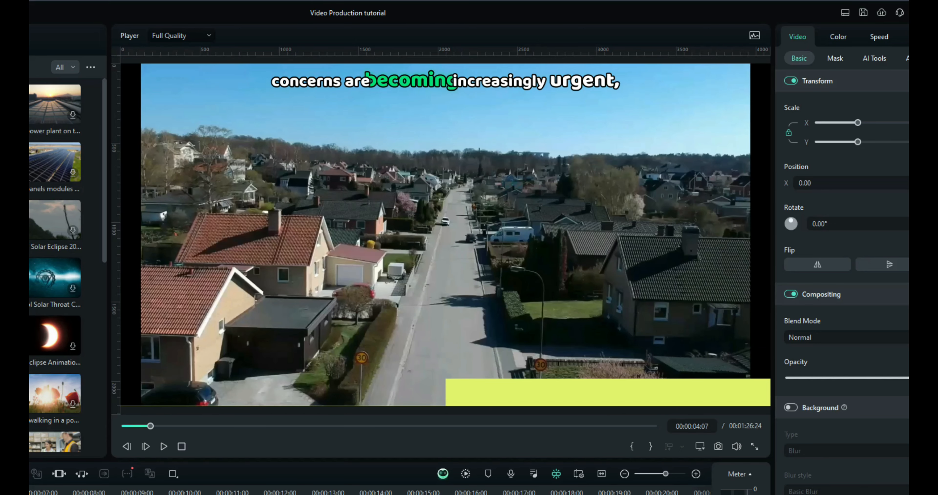
{"action": "key", "text": "Left"}
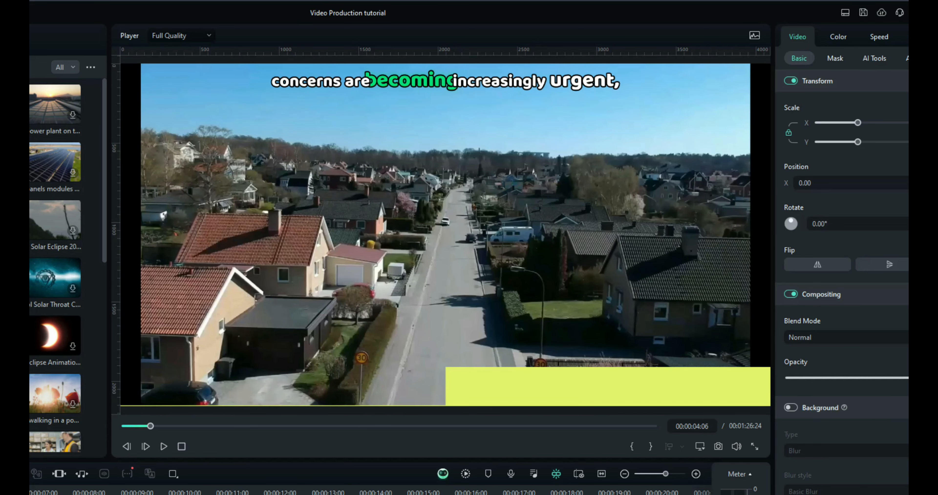
{"action": "left_click", "coordinate": [29, 493]}
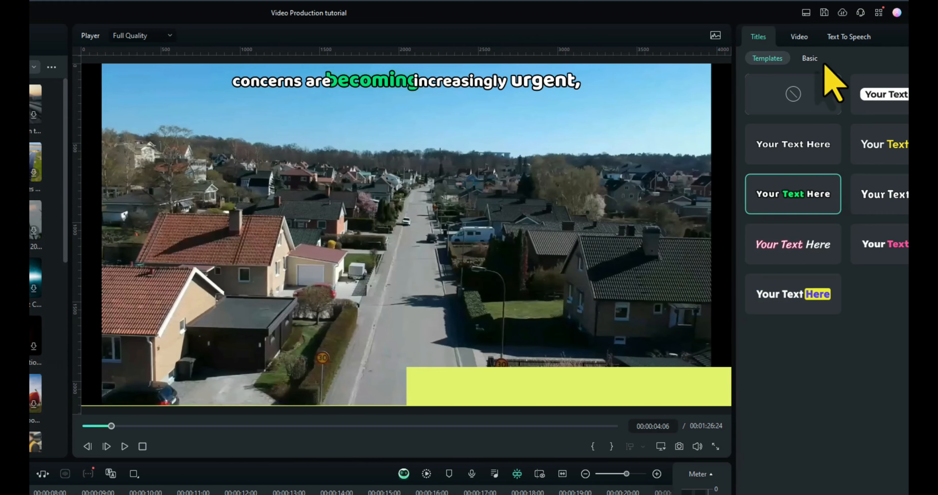
{"action": "left_click", "coordinate": [849, 59]}
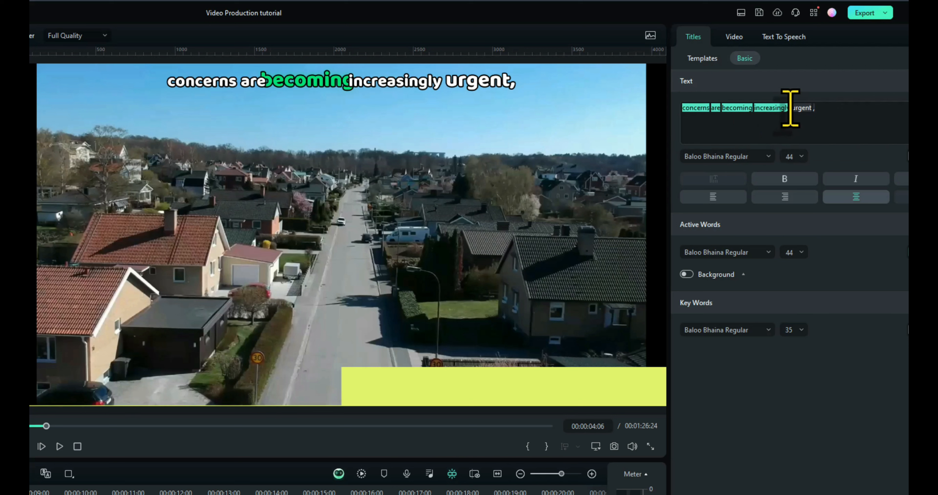
{"action": "left_click_drag", "start_coordinate": [776, 108], "coordinate": [725, 109]}
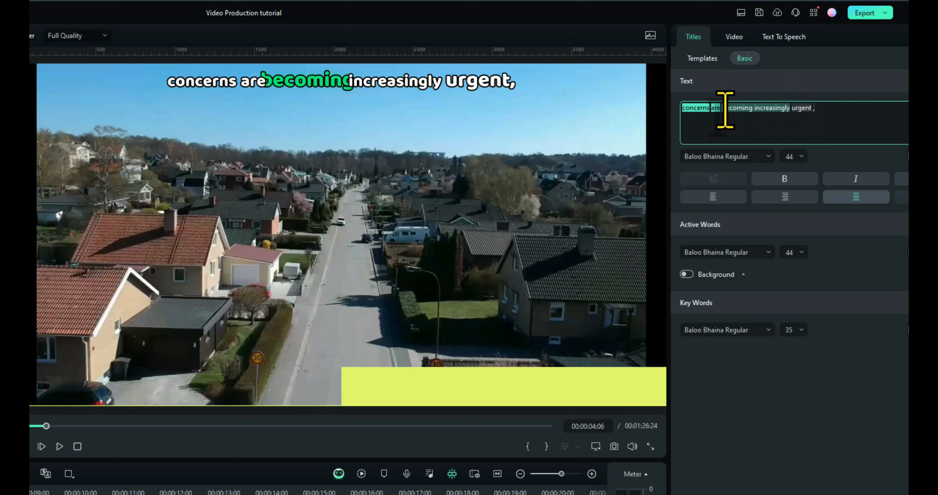
{"action": "right_click", "coordinate": [678, 109]}
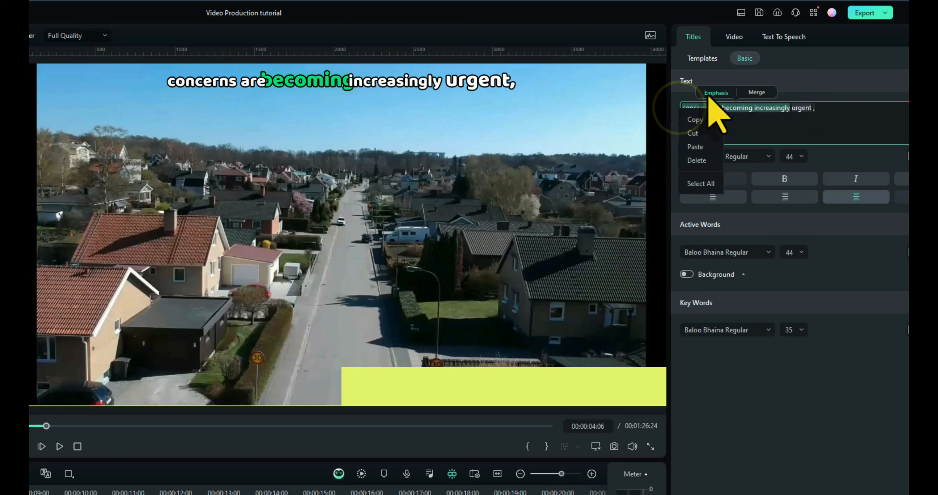
{"action": "left_click", "coordinate": [717, 94]}
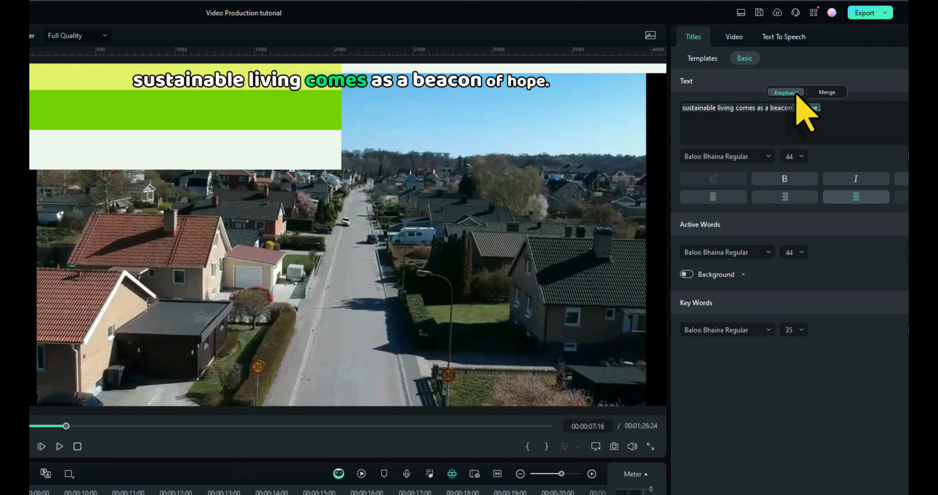
Step: Remove the emphasis from "of hope" in the sustainable living caption and from "energy, we can" in the caption near 13 seconds
{"action": "left_click", "coordinate": [793, 91]}
{"action": "left_click", "coordinate": [115, 489]}
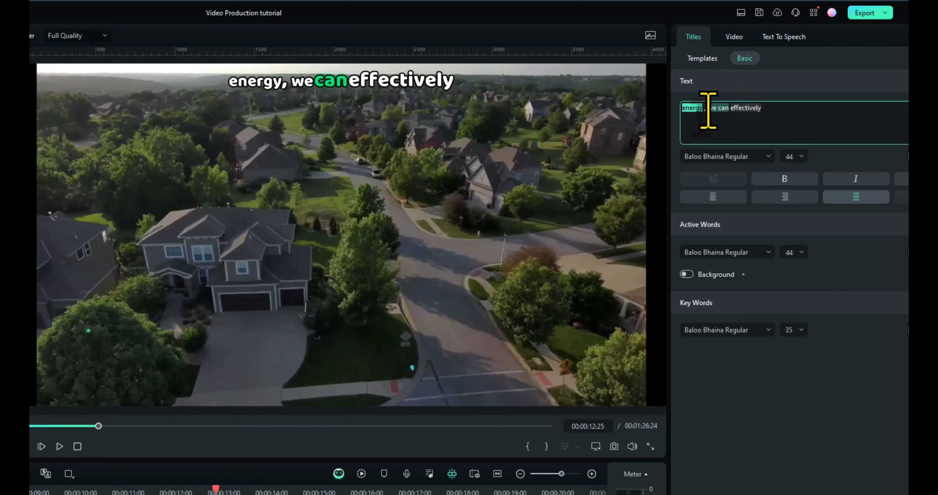
{"action": "left_click_drag", "start_coordinate": [708, 111], "coordinate": [708, 111]}
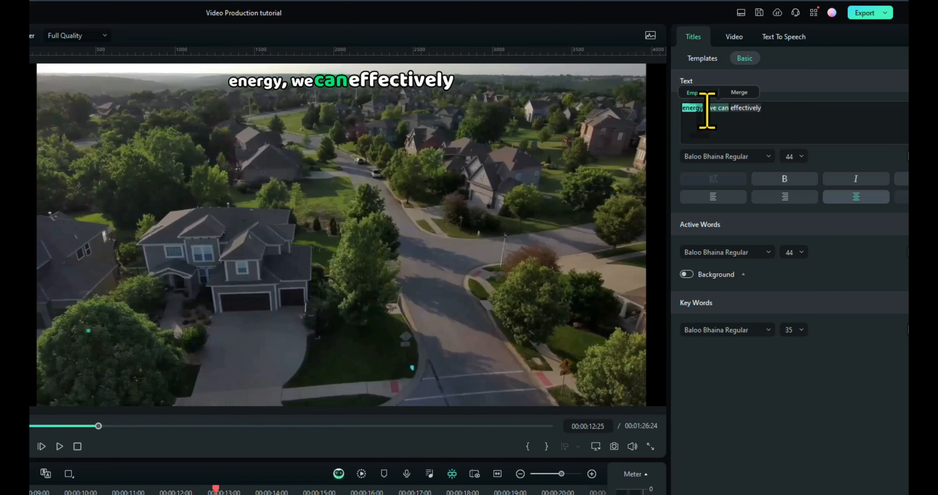
{"action": "left_click", "coordinate": [692, 92]}
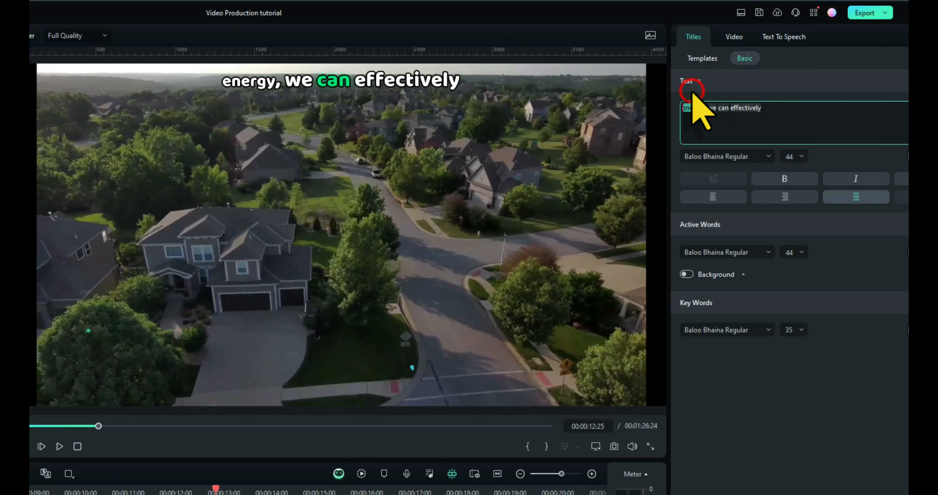
{"action": "left_click", "coordinate": [689, 108]}
{"action": "left_click", "coordinate": [670, 93]}
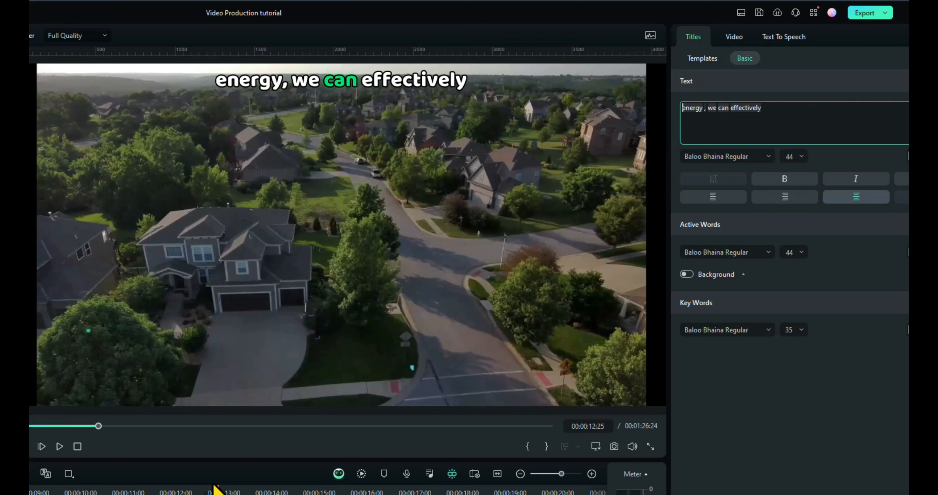
Step: Remove the emphasis from all words of the "encourage individuals to adopt" caption at about 15 seconds
{"action": "left_click_drag", "start_coordinate": [218, 491], "coordinate": [326, 490]}
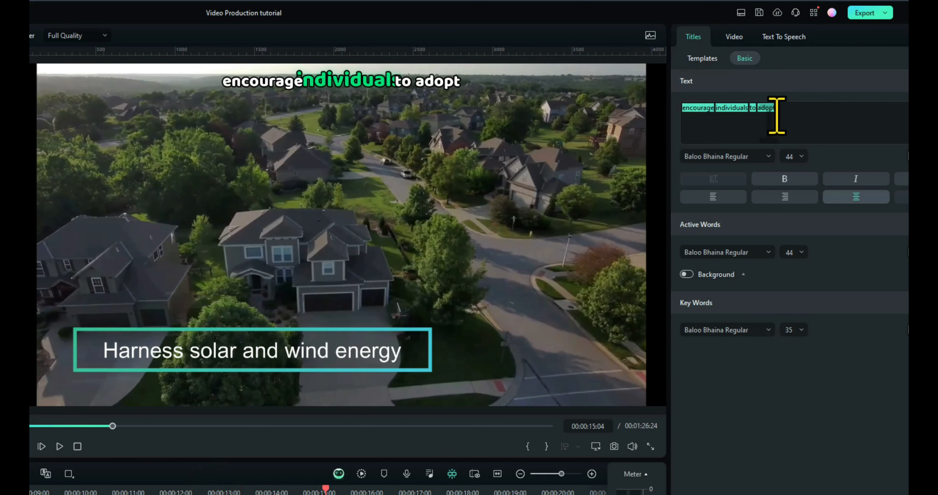
{"action": "left_click_drag", "start_coordinate": [778, 109], "coordinate": [681, 110]}
{"action": "left_click", "coordinate": [702, 92]}
Step: Remove the emphasis from the words of the "sustainable practices," caption over the solar panel clip
{"action": "left_click_drag", "start_coordinate": [325, 489], "coordinate": [408, 489]}
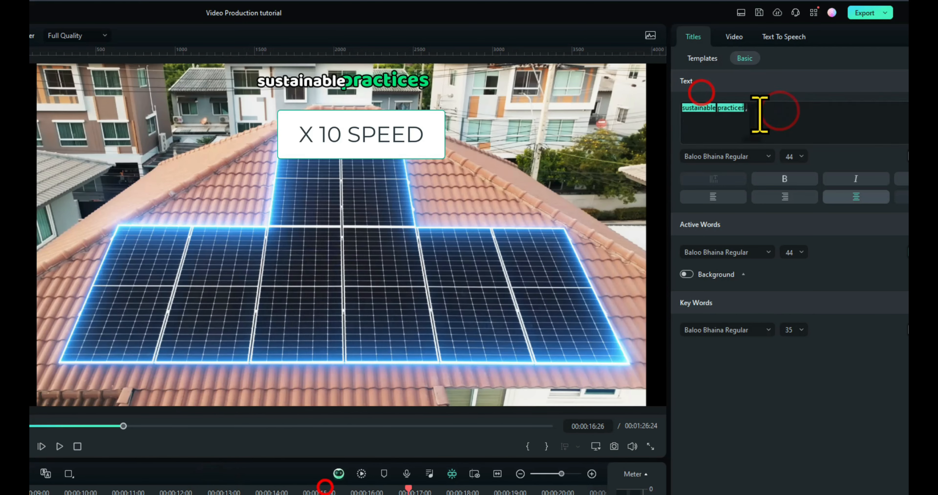
{"action": "left_click_drag", "start_coordinate": [759, 111], "coordinate": [681, 110]}
{"action": "left_click", "coordinate": [689, 89]}
{"action": "left_click_drag", "start_coordinate": [763, 108], "coordinate": [673, 111]}
{"action": "left_click", "coordinate": [694, 91]}
Step: Remove the emphasis from the words of the "paving the way for the greener," and "healthier and more sustainable future." captions
{"action": "scroll", "coordinate": [409, 490], "scroll_direction": "right", "scroll_amount": 5}
{"action": "left_click_drag", "start_coordinate": [145, 490], "coordinate": [225, 489]}
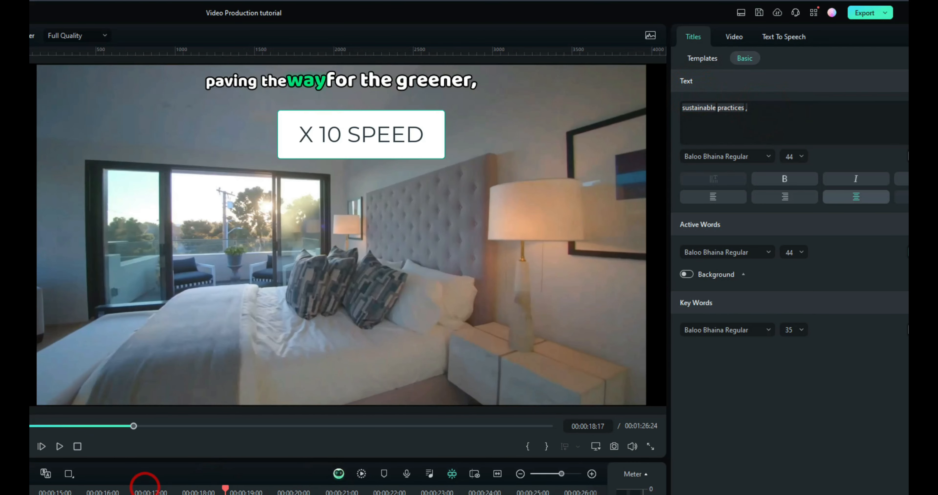
{"action": "left_click_drag", "start_coordinate": [727, 111], "coordinate": [681, 110]}
{"action": "left_click", "coordinate": [683, 89]}
{"action": "left_click_drag", "start_coordinate": [226, 490], "coordinate": [320, 489]}
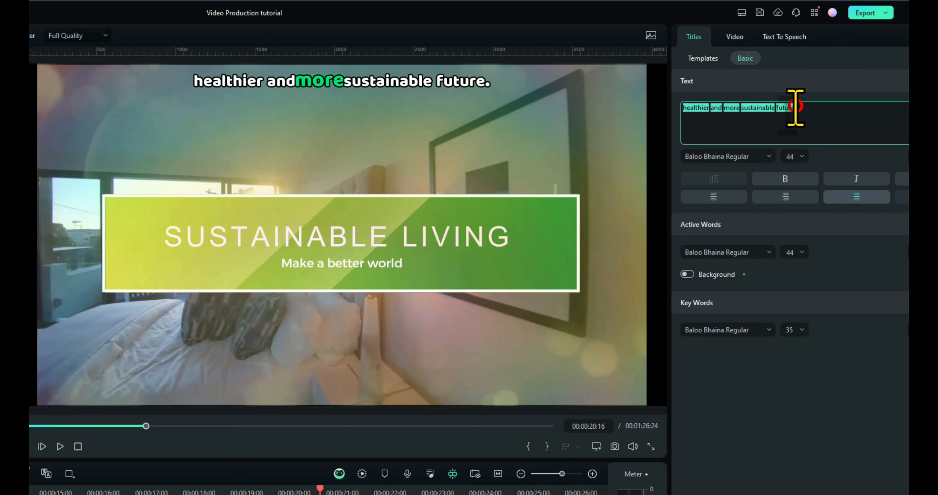
{"action": "left_click_drag", "start_coordinate": [796, 107], "coordinate": [678, 105]}
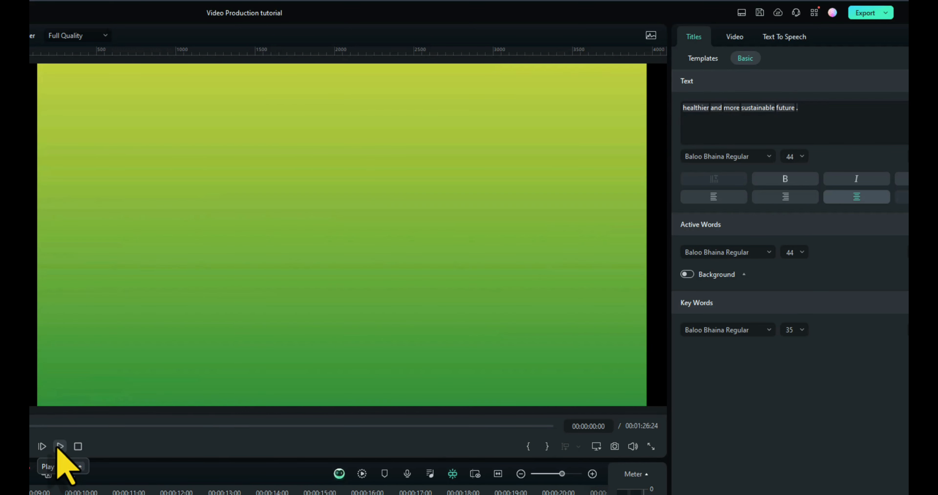
Step: Play the video from the start and cut the background music so it ends with the video at about 22 seconds
{"action": "left_click", "coordinate": [60, 447]}
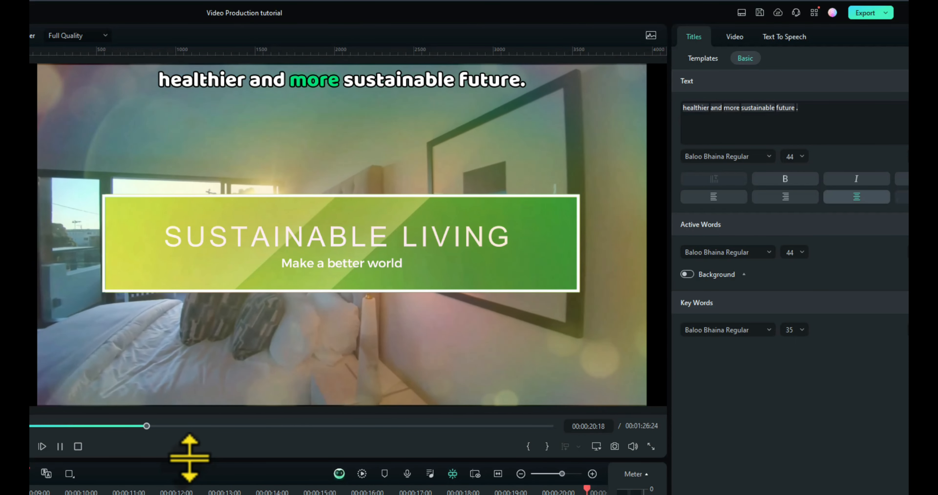
{"action": "left_click", "coordinate": [153, 488]}
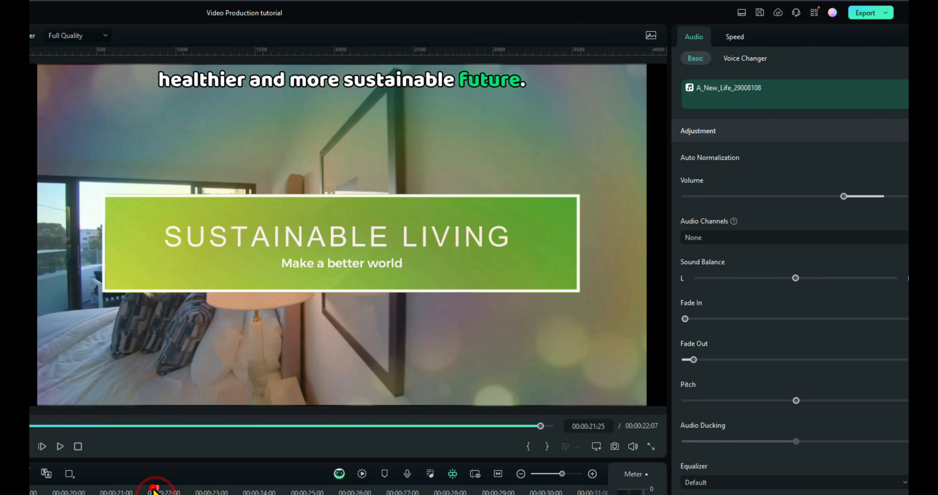
Step: Move the "Harness solar and wind energy" title to the middle of the frame at position X 519, Y 715 px
{"action": "left_click_drag", "start_coordinate": [248, 489], "coordinate": [281, 488]}
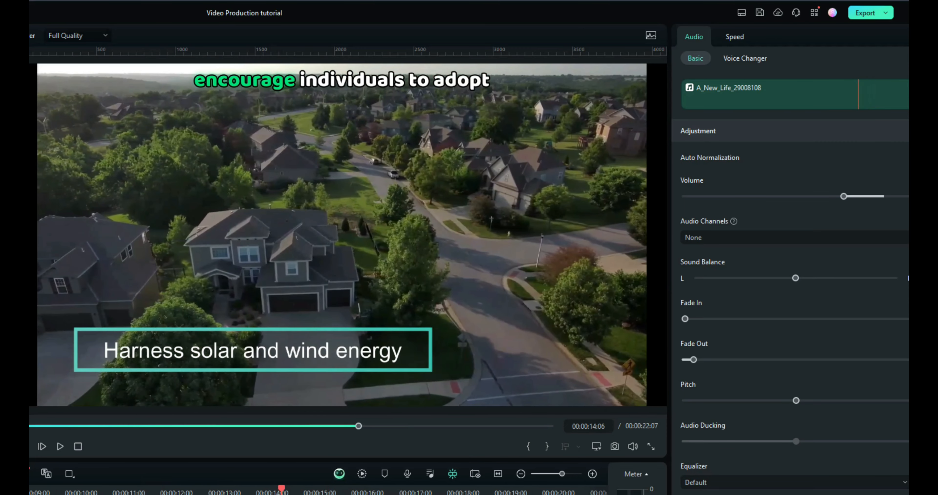
{"action": "left_click", "coordinate": [284, 494]}
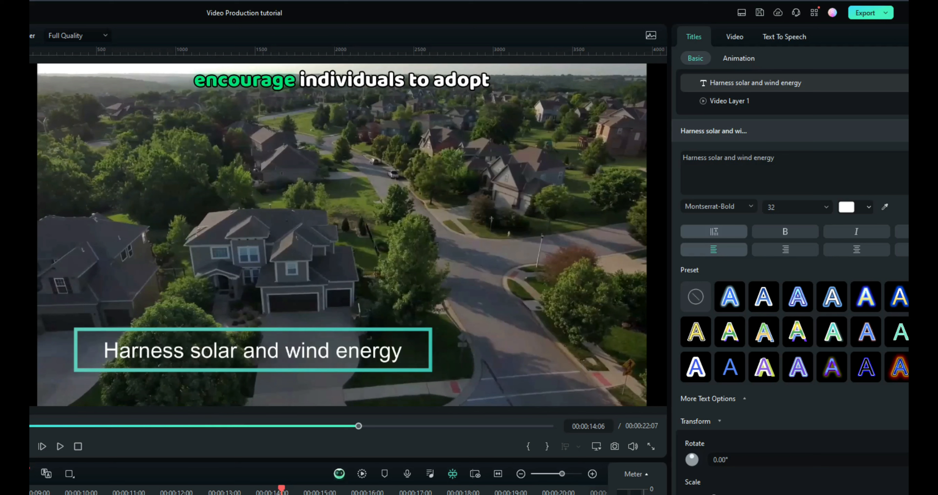
{"action": "left_click", "coordinate": [314, 338]}
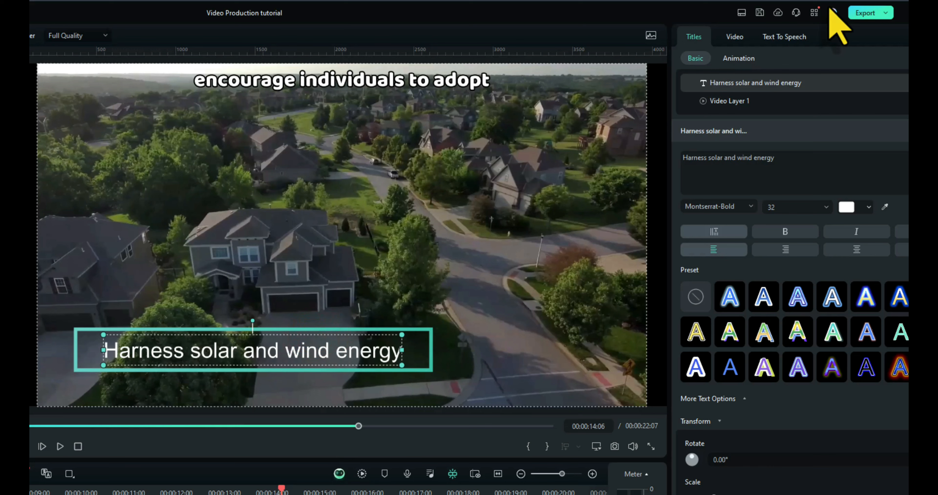
{"action": "left_click", "coordinate": [735, 36]}
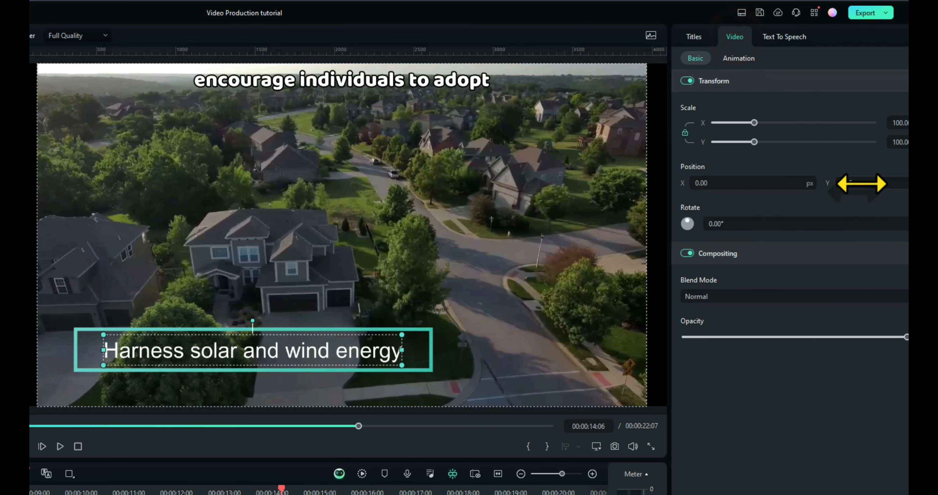
{"action": "left_click_drag", "start_coordinate": [862, 183], "coordinate": [926, 183]}
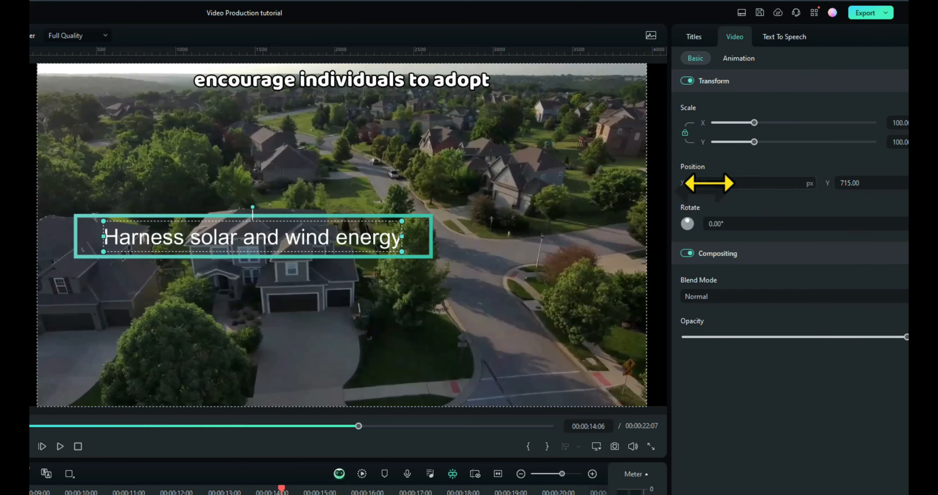
{"action": "left_click_drag", "start_coordinate": [709, 183], "coordinate": [732, 183]}
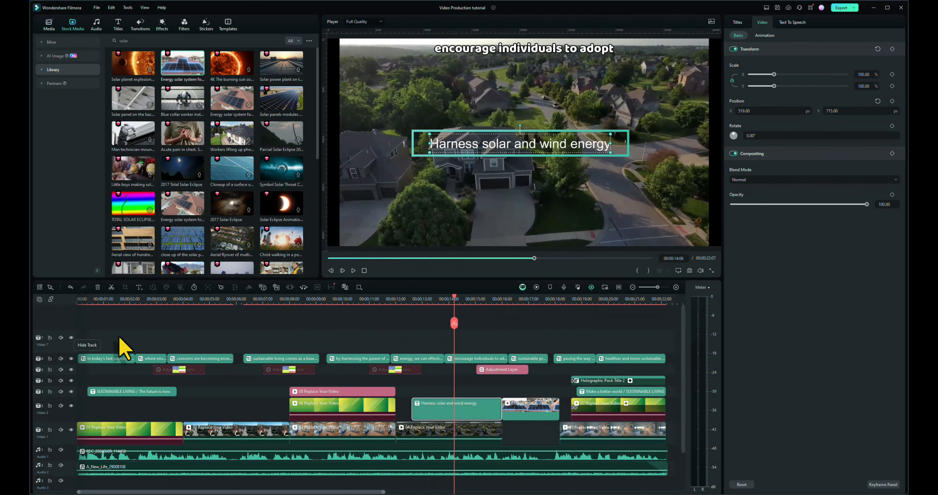
Step: Set the vertical position of all captions together to 13 px and play the video back
{"action": "left_click", "coordinate": [107, 338]}
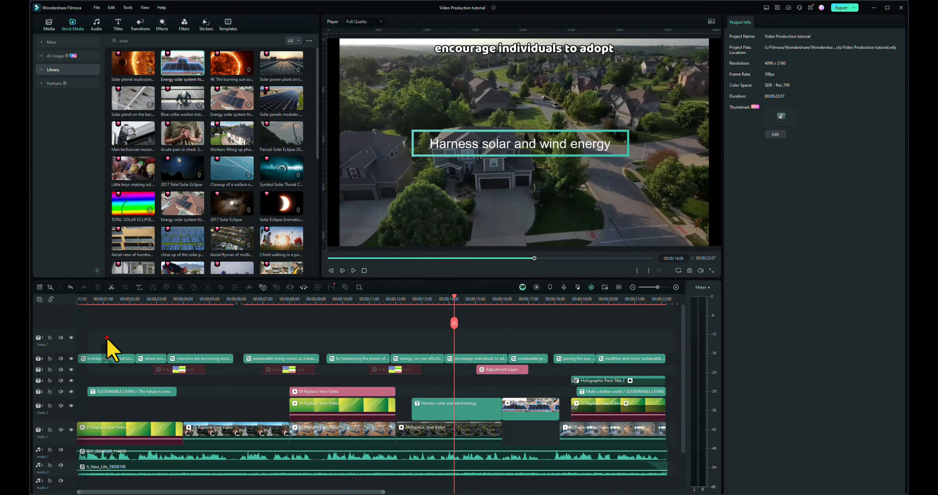
{"action": "left_click_drag", "start_coordinate": [107, 338], "coordinate": [635, 358]}
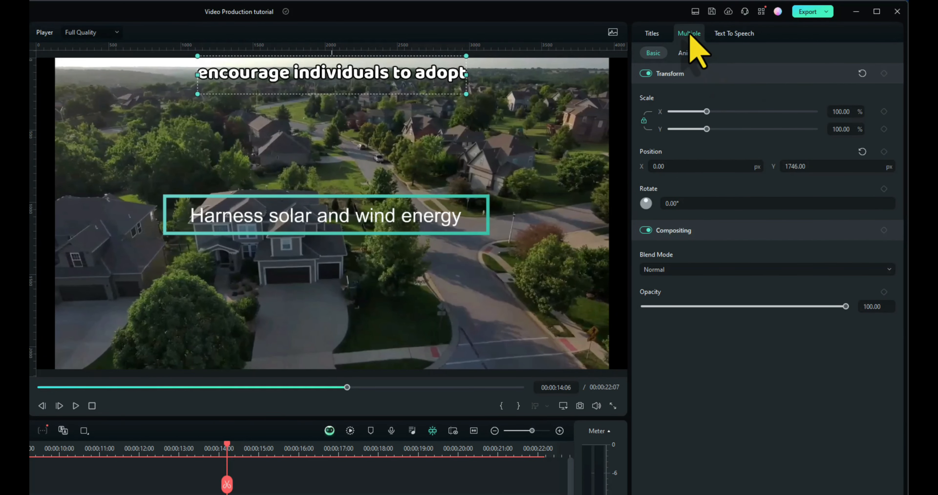
{"action": "left_click_drag", "start_coordinate": [823, 168], "coordinate": [814, 168]}
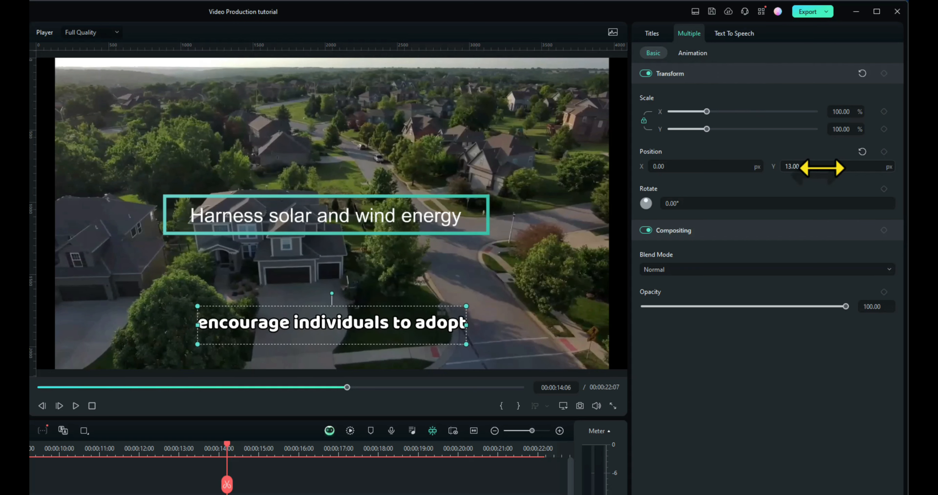
{"action": "left_click", "coordinate": [92, 405]}
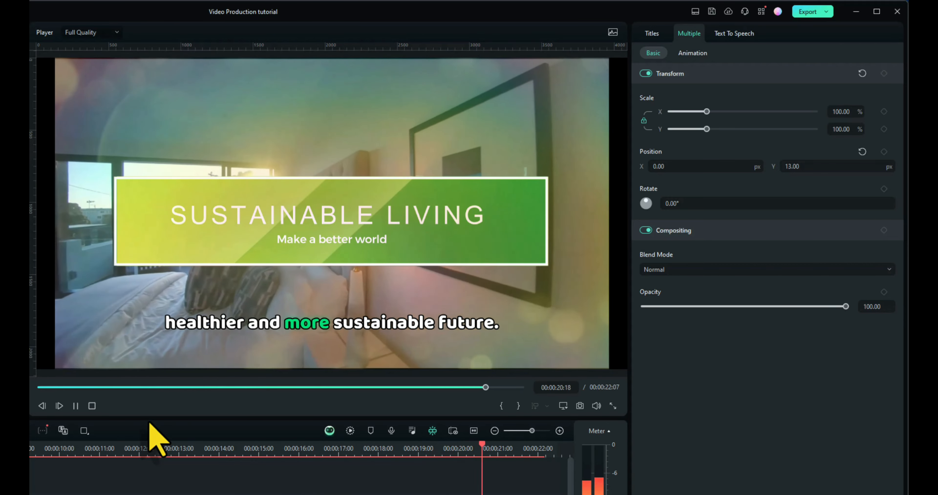
{"action": "key", "text": "space"}
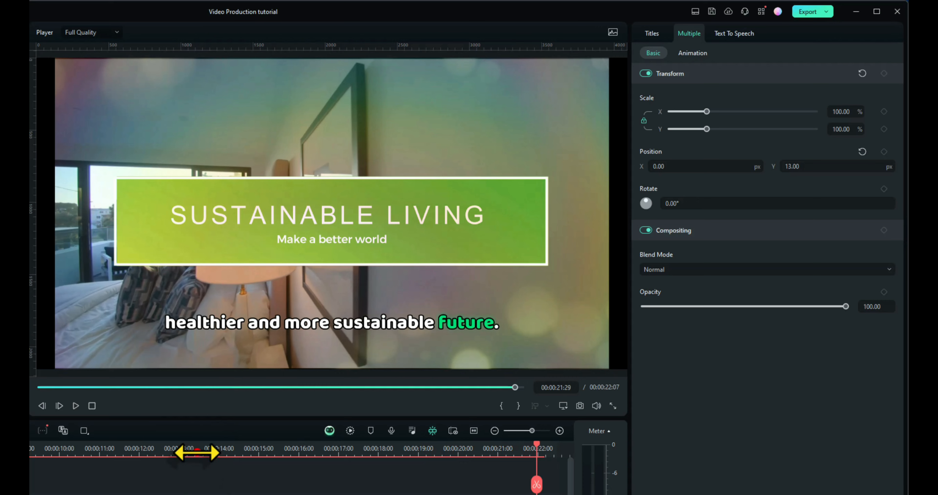
Step: Move the "Harness solar and wind energy" title clip onto the free track above the dining room footage, starting at about 8.4 seconds, and preview it
{"action": "left_click", "coordinate": [197, 452]}
{"action": "left_click_drag", "start_coordinate": [197, 453], "coordinate": [103, 463]}
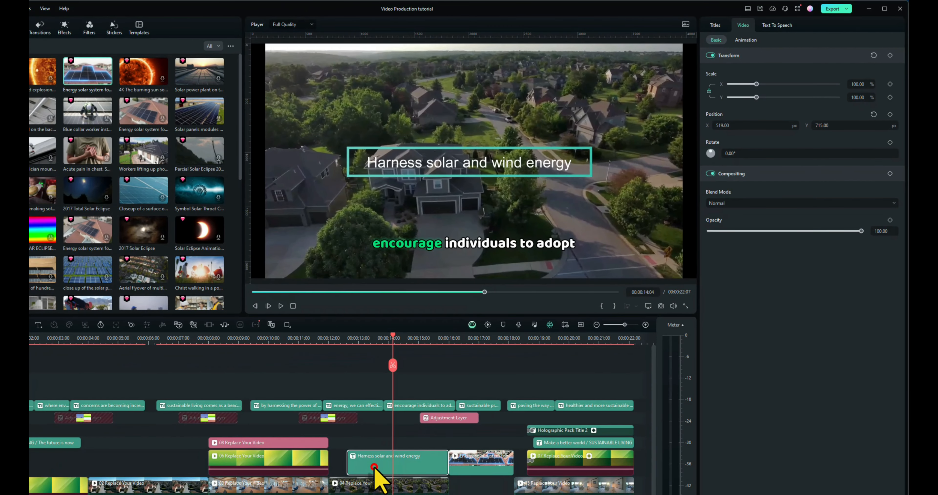
{"action": "left_click_drag", "start_coordinate": [373, 468], "coordinate": [240, 431]}
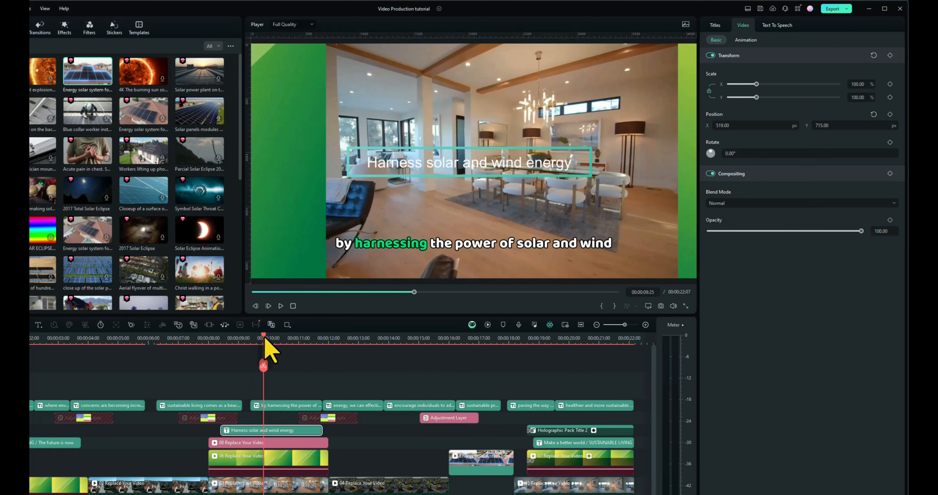
{"action": "mouse_move", "coordinate": [265, 340]}
{"action": "left_mouse_down"}
{"action": "mouse_move", "coordinate": [274, 341]}
{"action": "mouse_move", "coordinate": [220, 347]}
{"action": "mouse_move", "coordinate": [263, 350]}
{"action": "left_mouse_up"}
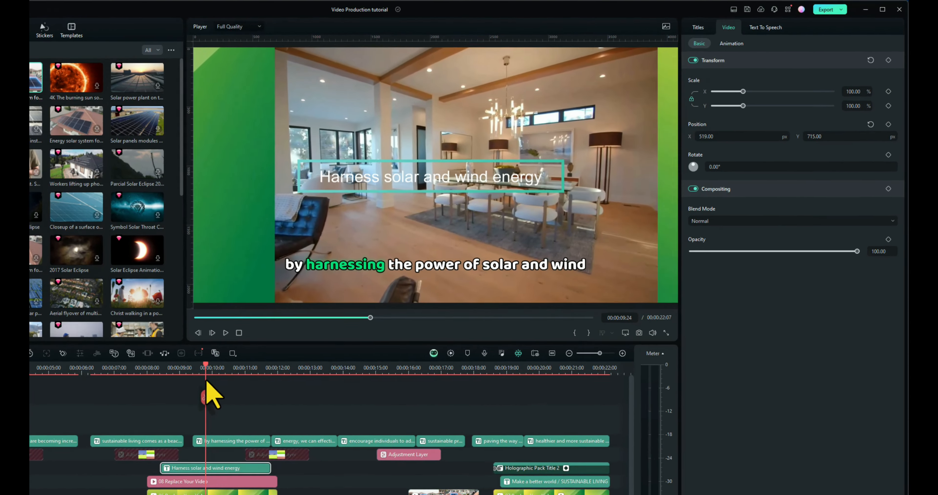
{"action": "left_click_drag", "start_coordinate": [206, 380], "coordinate": [138, 381]}
{"action": "key", "text": "space"}
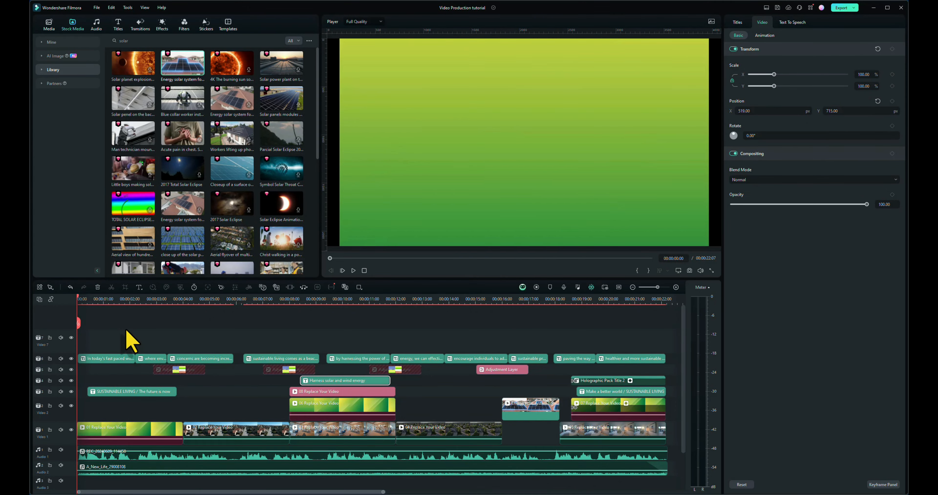
Step: Return the playhead to the start of the timeline and open the Influence Kit's brand logo reveal creator
{"action": "left_click", "coordinate": [94, 301]}
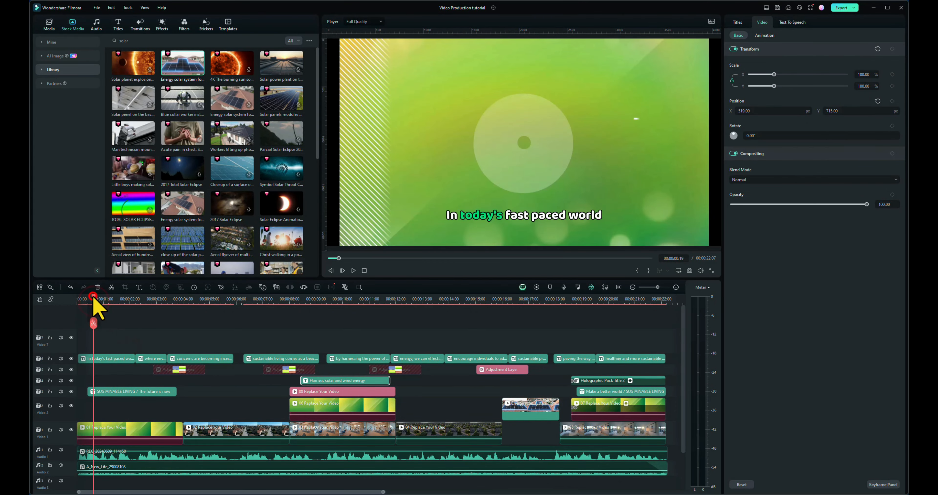
{"action": "left_click_drag", "start_coordinate": [81, 297], "coordinate": [39, 304]}
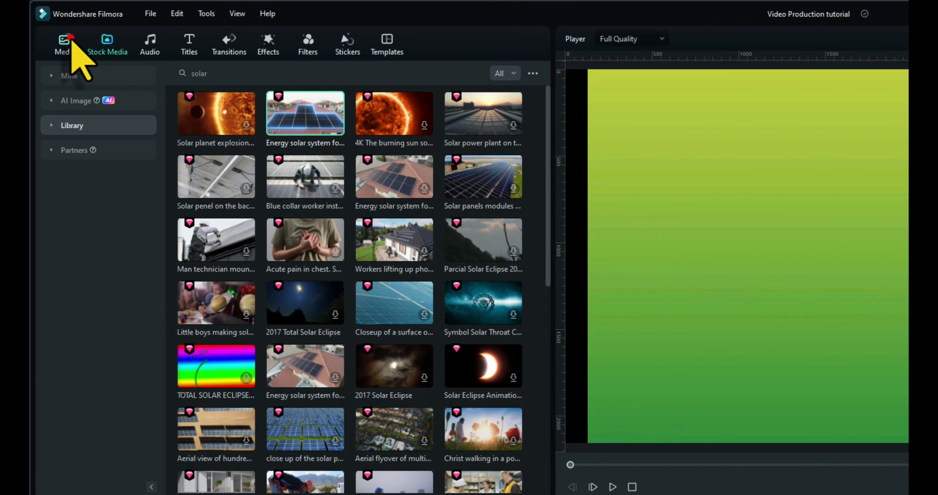
{"action": "left_click", "coordinate": [67, 40]}
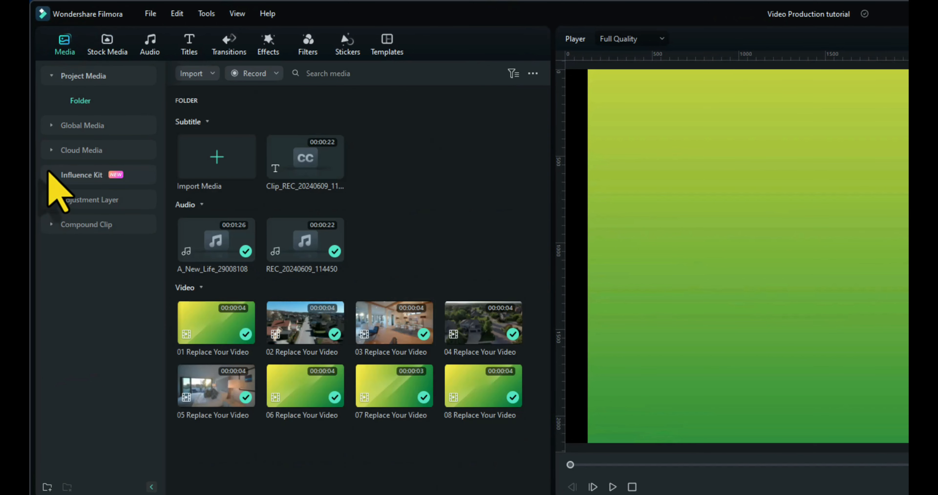
{"action": "left_click", "coordinate": [50, 172]}
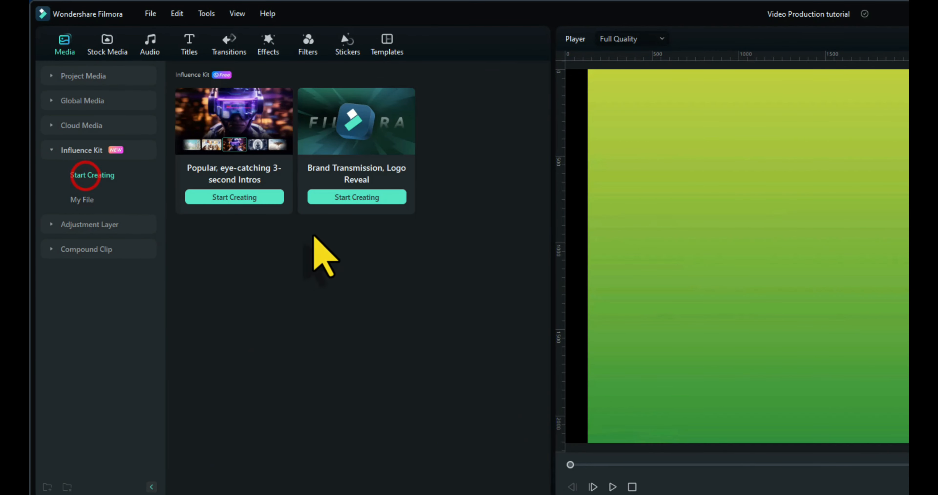
{"action": "left_click", "coordinate": [364, 199]}
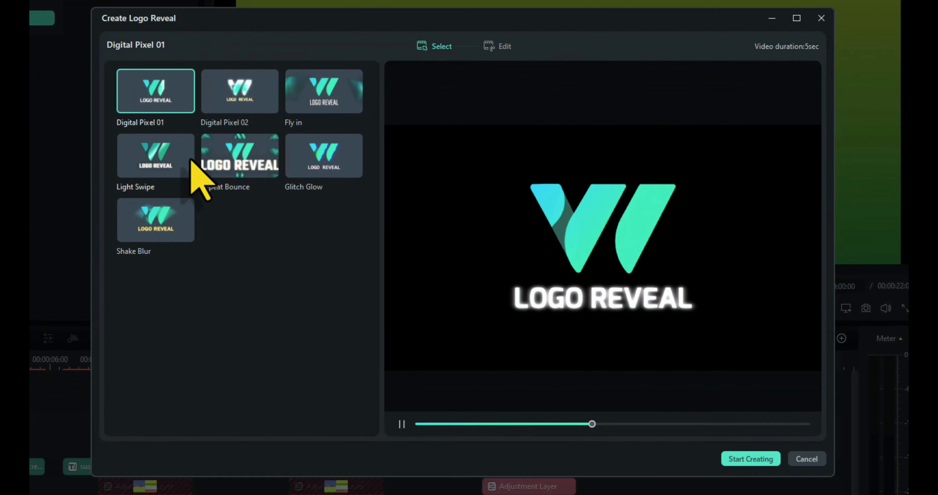
Step: Preview the Fly in, Light Swipe and Shake Blur logo reveal styles and choose Digital Pixel 01
{"action": "left_click", "coordinate": [311, 98]}
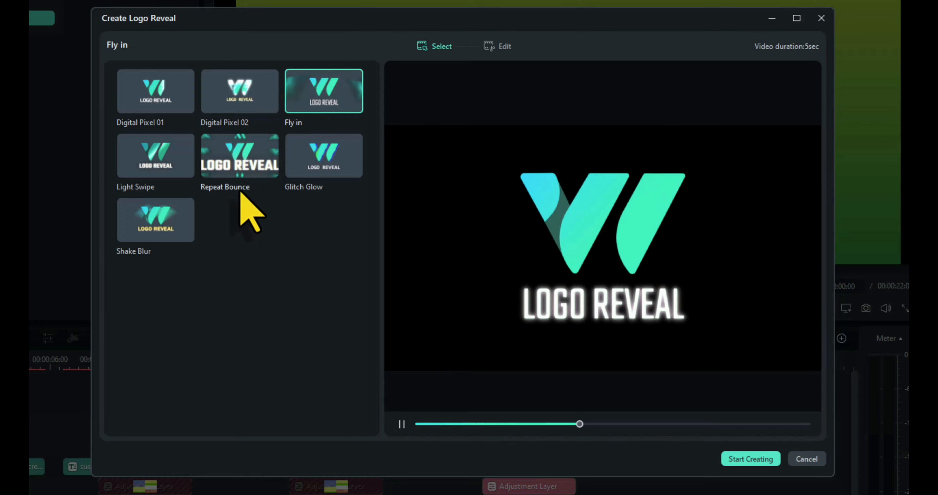
{"action": "left_click", "coordinate": [166, 157]}
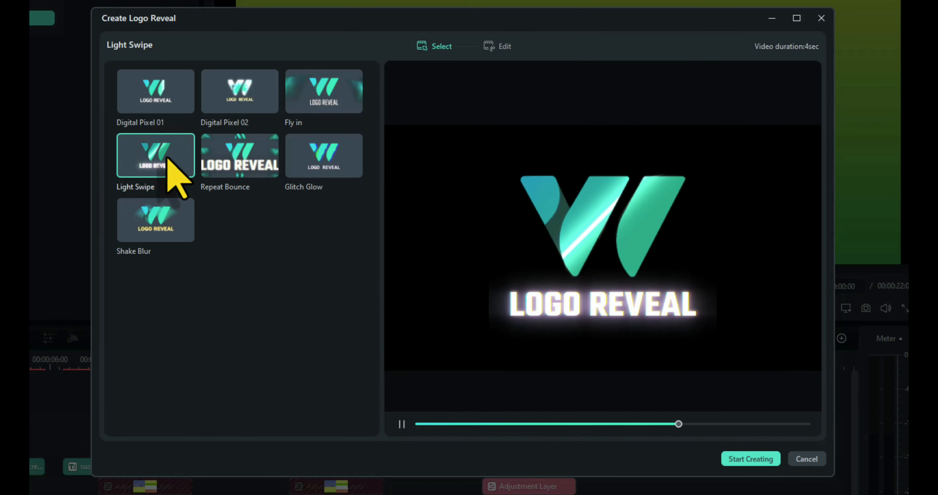
{"action": "left_click", "coordinate": [164, 210]}
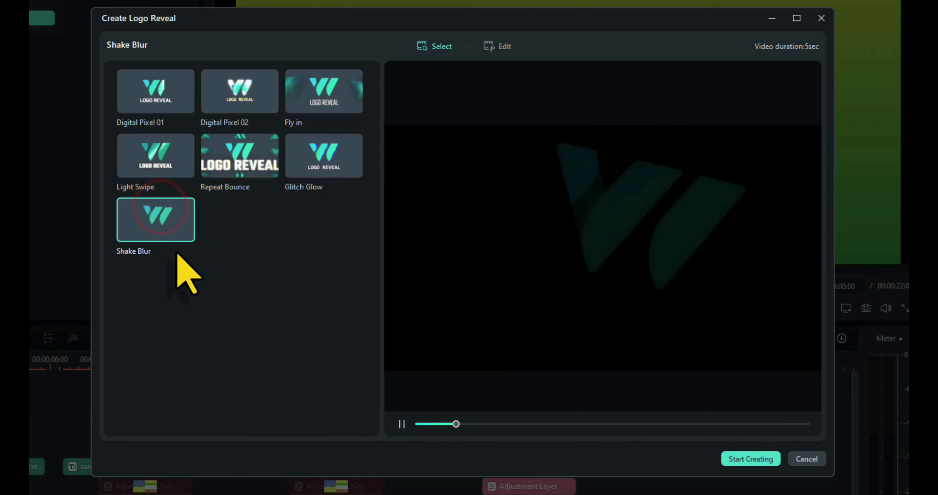
{"action": "left_click", "coordinate": [149, 100]}
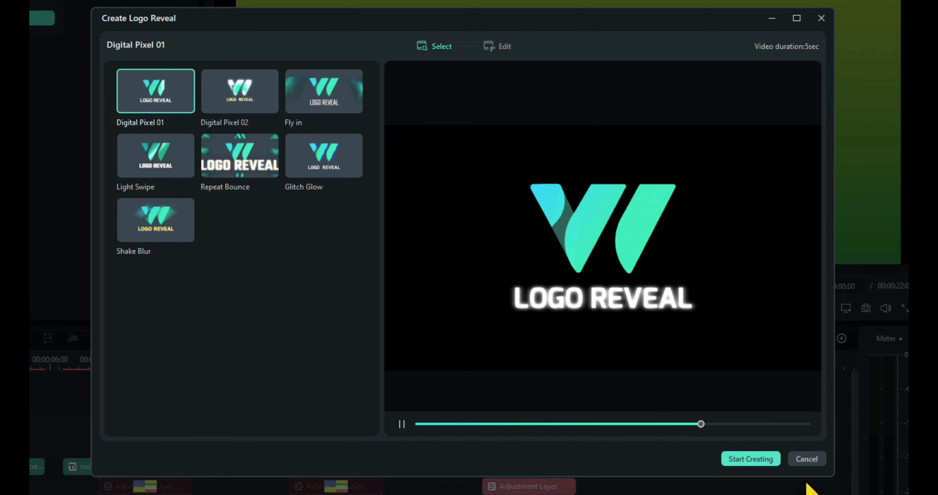
Step: Start creating the Digital Pixel 01 logo reveal and add Logo.png as its logo
{"action": "left_click", "coordinate": [754, 458]}
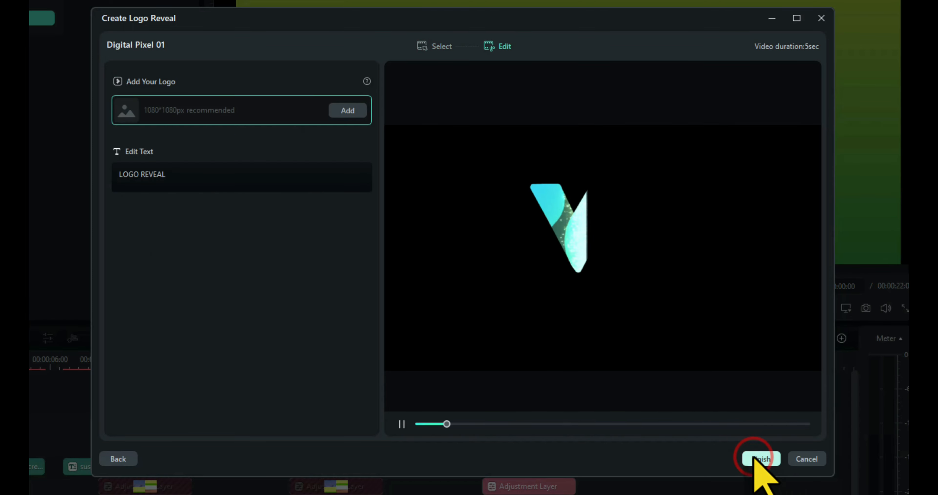
{"action": "left_click", "coordinate": [348, 111]}
{"action": "double_click", "coordinate": [229, 144]}
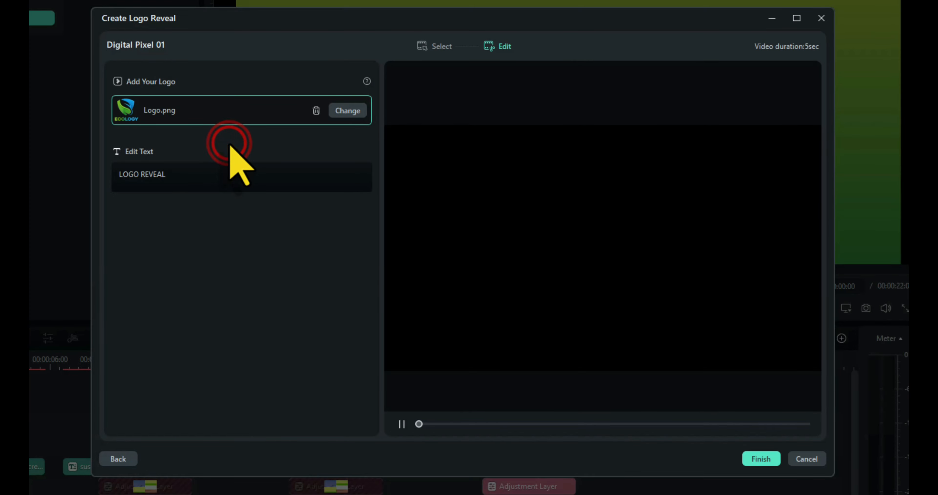
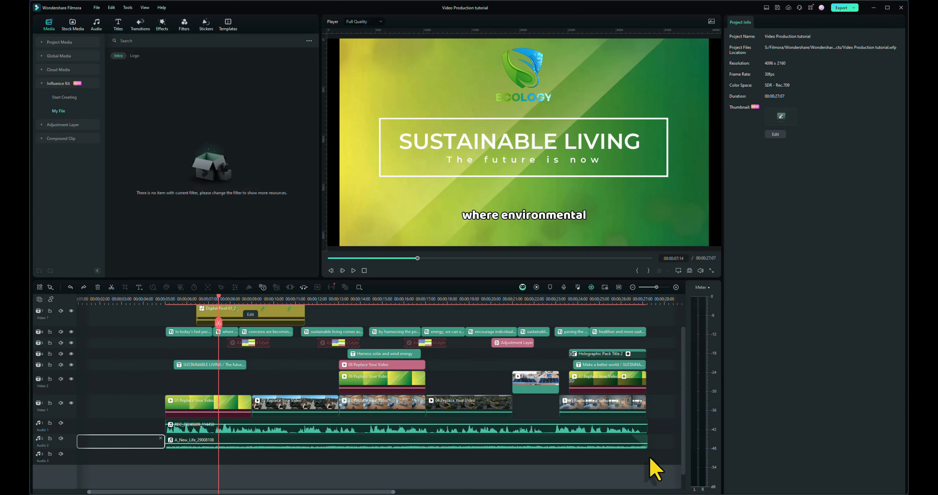
Step: Group all the clips on the timeline and move the whole group to the start of the timeline
{"action": "left_click_drag", "start_coordinate": [654, 470], "coordinate": [193, 346]}
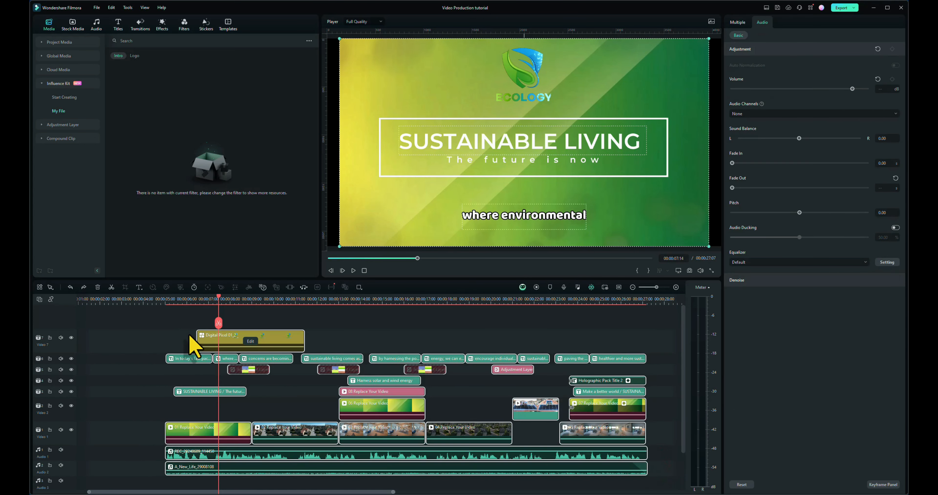
{"action": "right_click", "coordinate": [208, 338]}
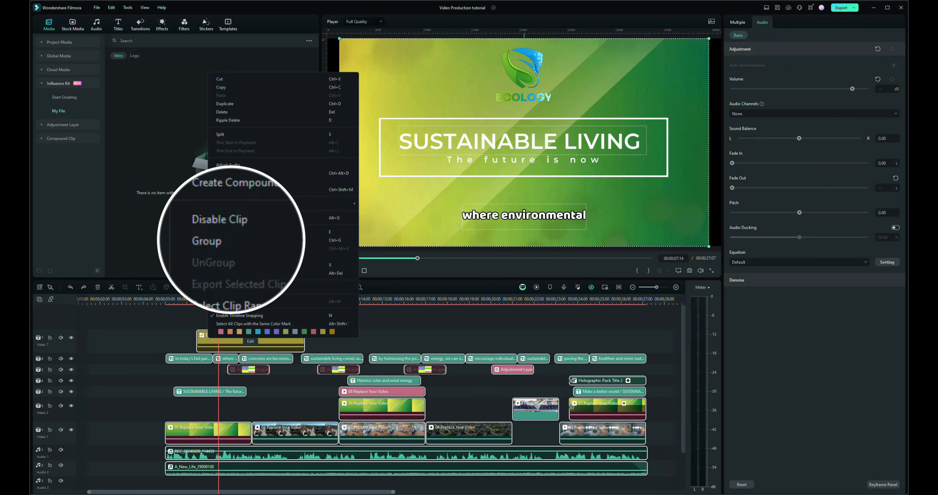
{"action": "left_click", "coordinate": [233, 241]}
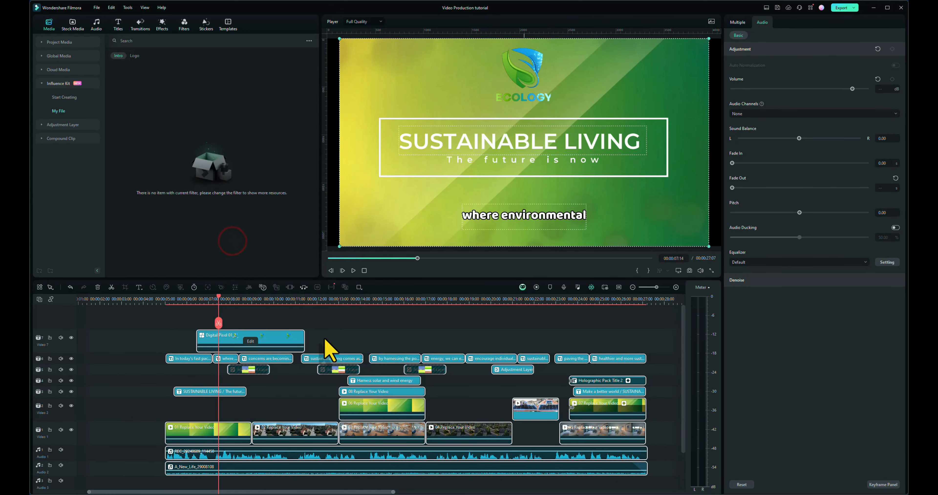
{"action": "left_click_drag", "start_coordinate": [285, 353], "coordinate": [205, 428]}
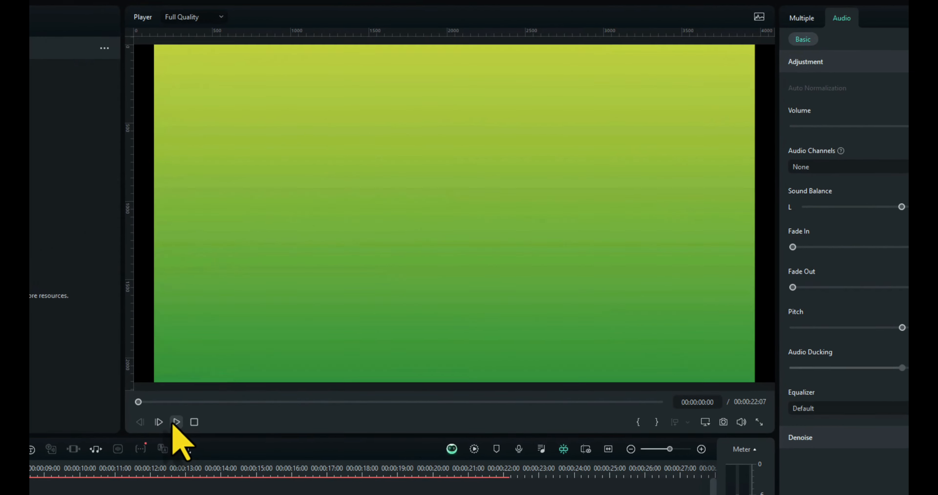
Step: Play the opening from the start and examine how the logo reveal sits over the title and the first transition
{"action": "left_click", "coordinate": [351, 270]}
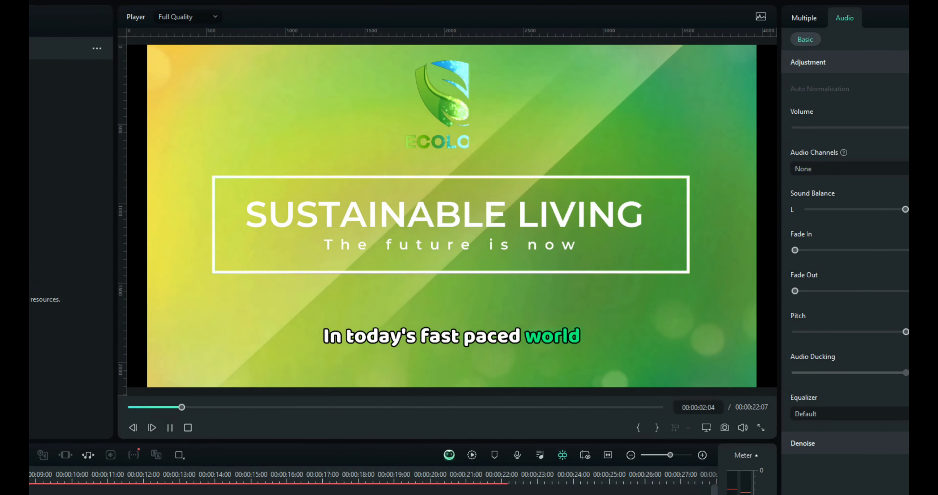
{"action": "key", "text": "space"}
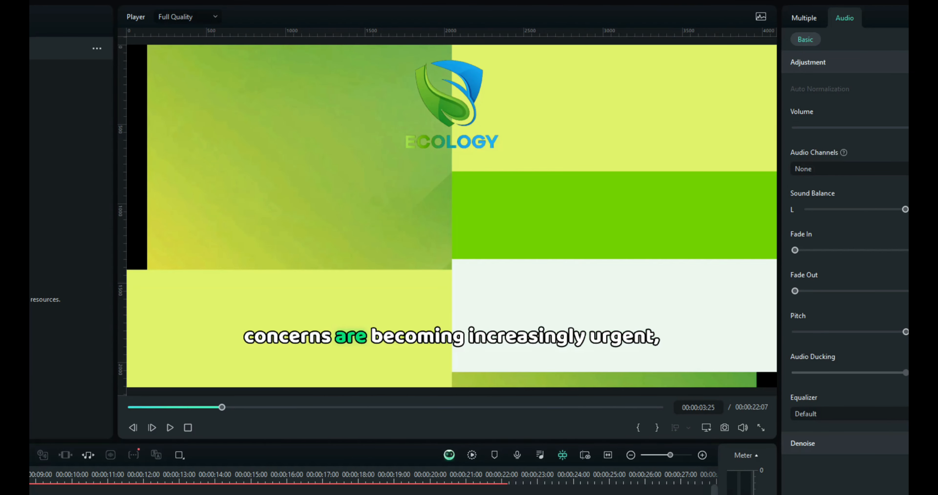
{"action": "left_click_drag", "start_coordinate": [221, 408], "coordinate": [178, 407]}
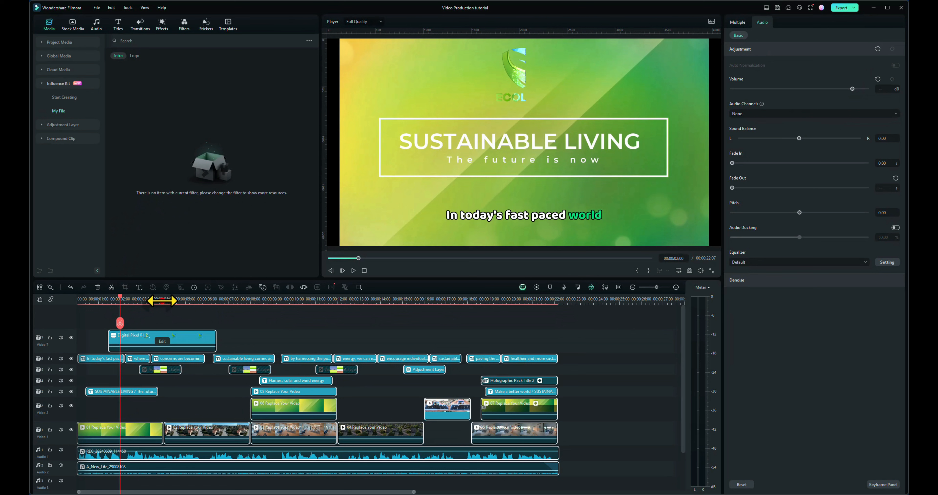
{"action": "left_click", "coordinate": [161, 300]}
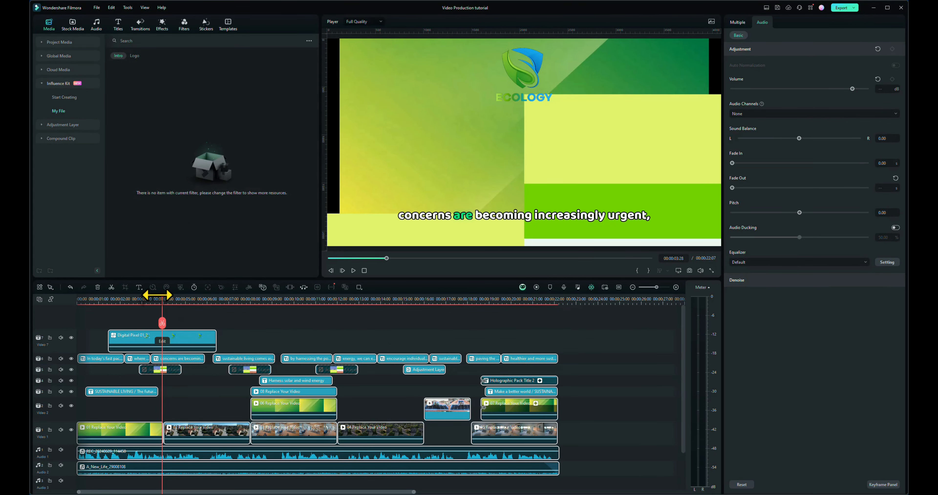
{"action": "left_click_drag", "start_coordinate": [162, 299], "coordinate": [143, 302]}
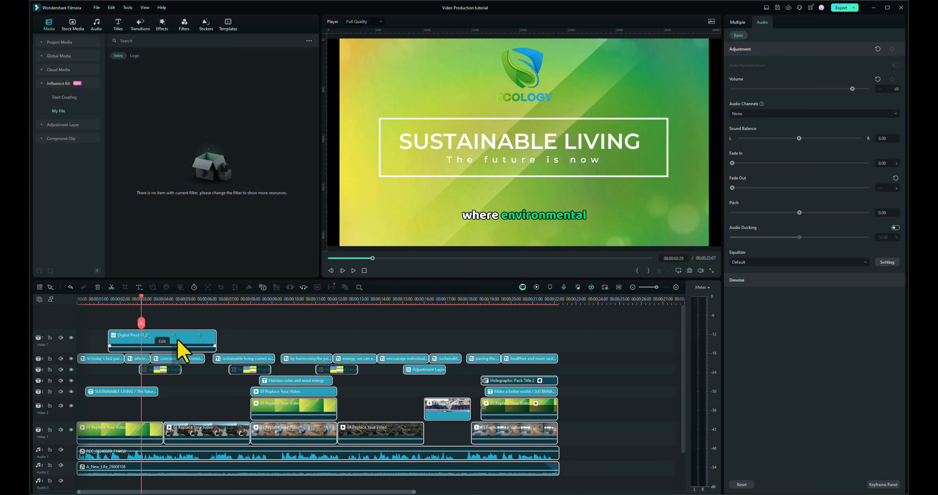
Step: Ungroup the timeline clips and shift the Digital Pixel 01 logo clip horizontally to X -1209 px
{"action": "right_click", "coordinate": [198, 343]}
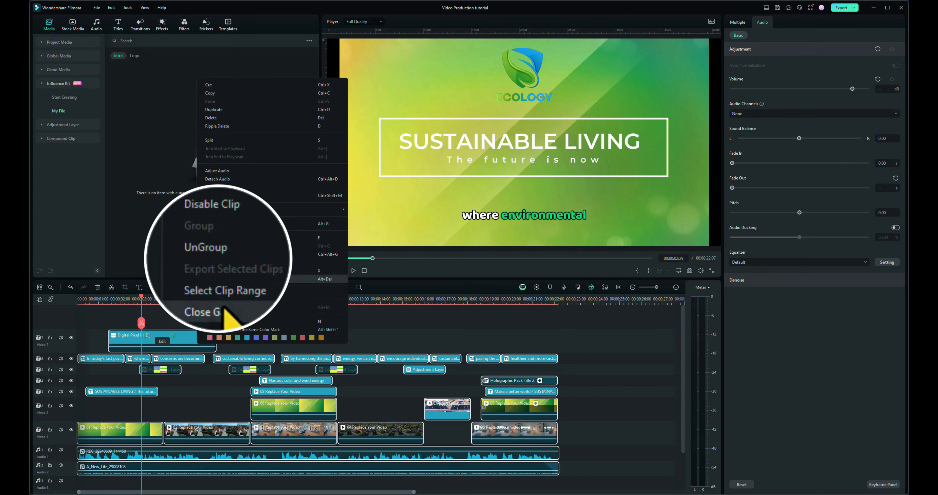
{"action": "left_click", "coordinate": [221, 253]}
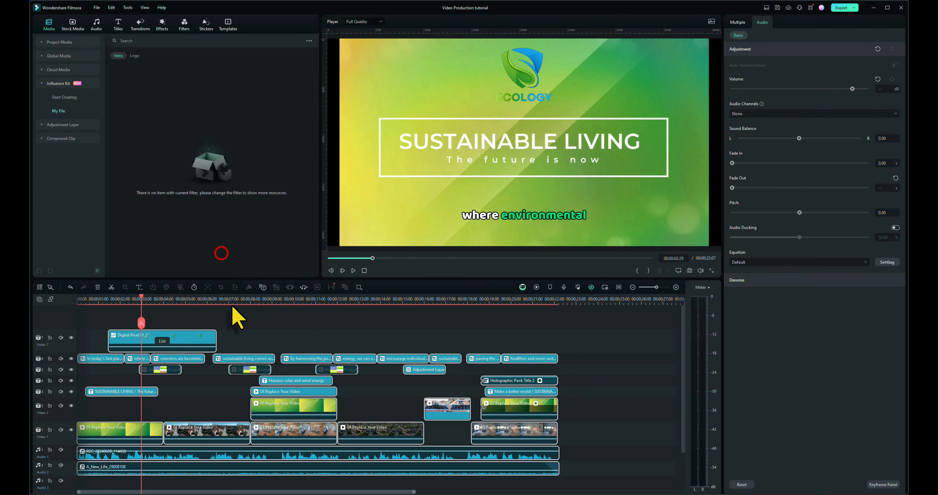
{"action": "left_click", "coordinate": [199, 335]}
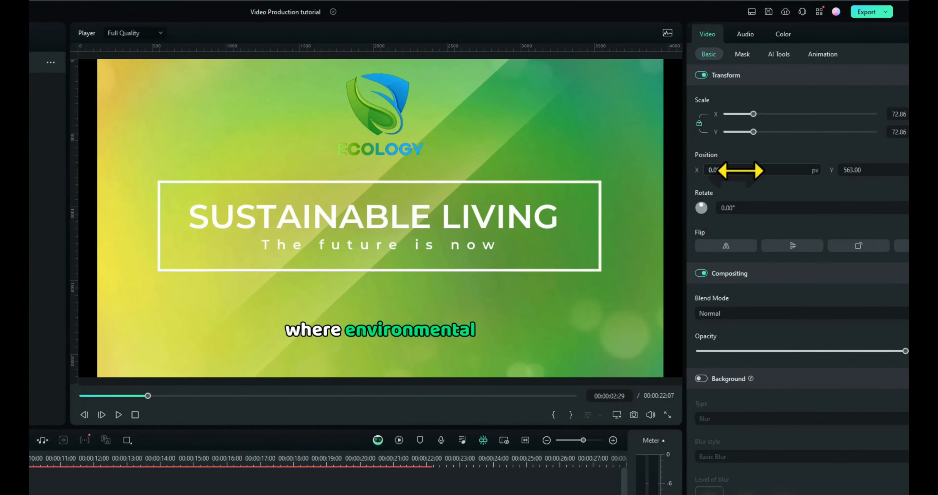
{"action": "left_click_drag", "start_coordinate": [759, 111], "coordinate": [750, 111]}
{"action": "left_click_drag", "start_coordinate": [736, 183], "coordinate": [684, 183]}
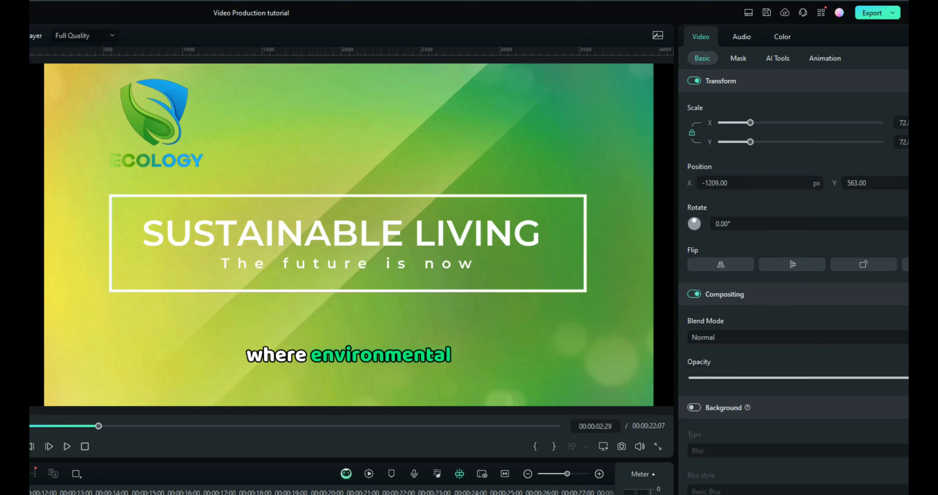
Step: Play the moved logo across the transition into the street footage and return to about 2.8 seconds
{"action": "key", "text": "space"}
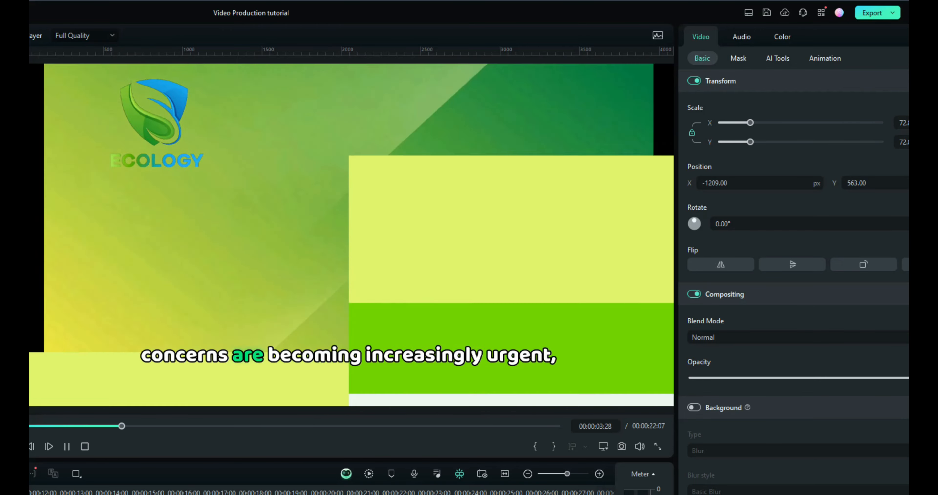
{"action": "key", "text": "space"}
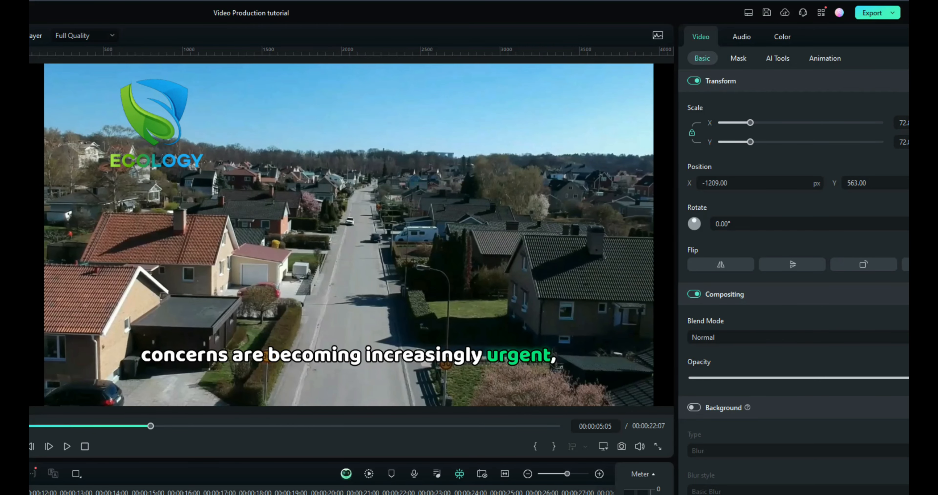
{"action": "left_click_drag", "start_coordinate": [151, 426], "coordinate": [95, 426]}
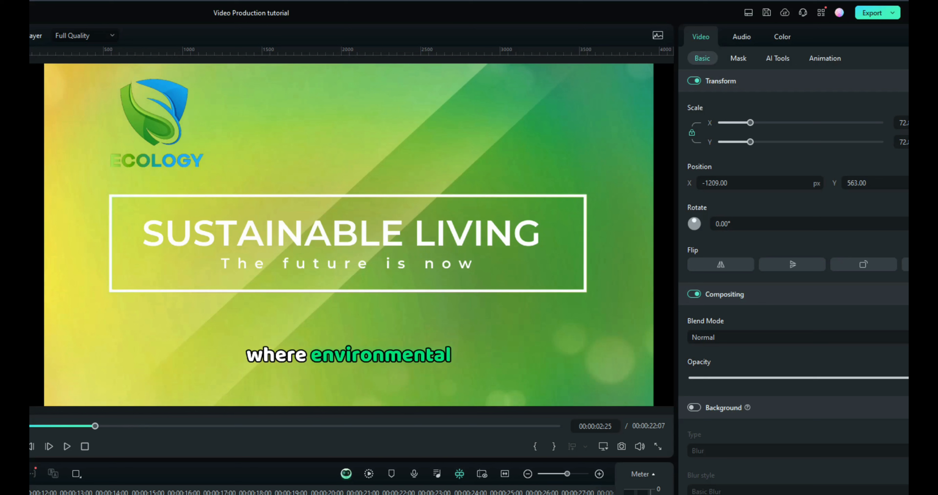
Step: Scale the logo clip to 48.57% and position it at X 1573 px, Y 721 px in the frame's upper corner
{"action": "left_click_drag", "start_coordinate": [750, 142], "coordinate": [740, 142]}
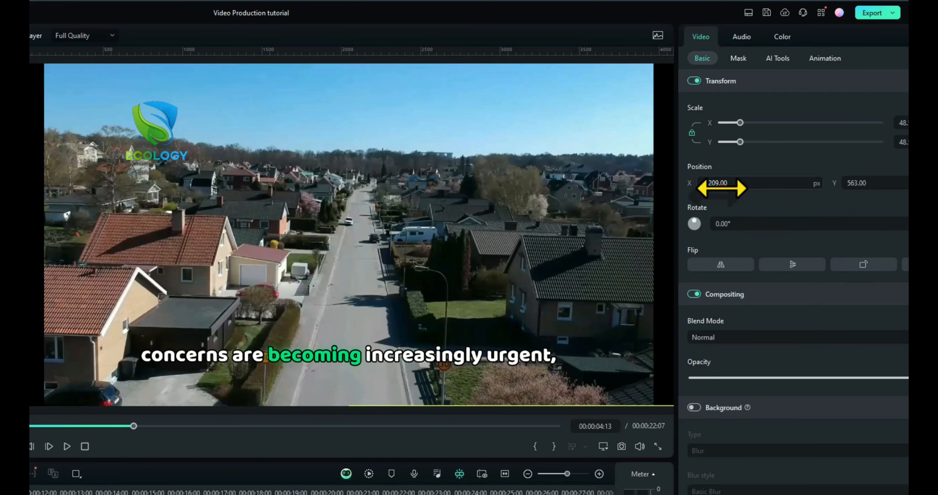
{"action": "left_click_drag", "start_coordinate": [706, 186], "coordinate": [751, 186]}
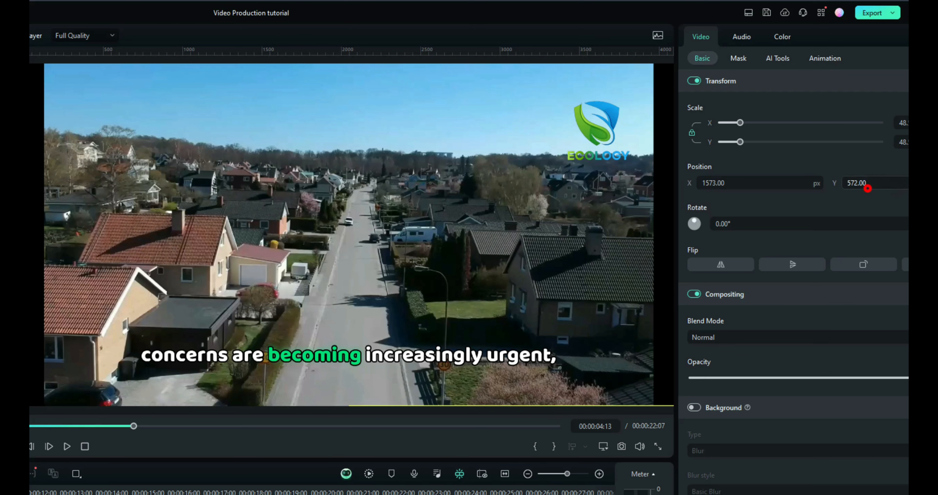
{"action": "left_click_drag", "start_coordinate": [867, 189], "coordinate": [867, 188]}
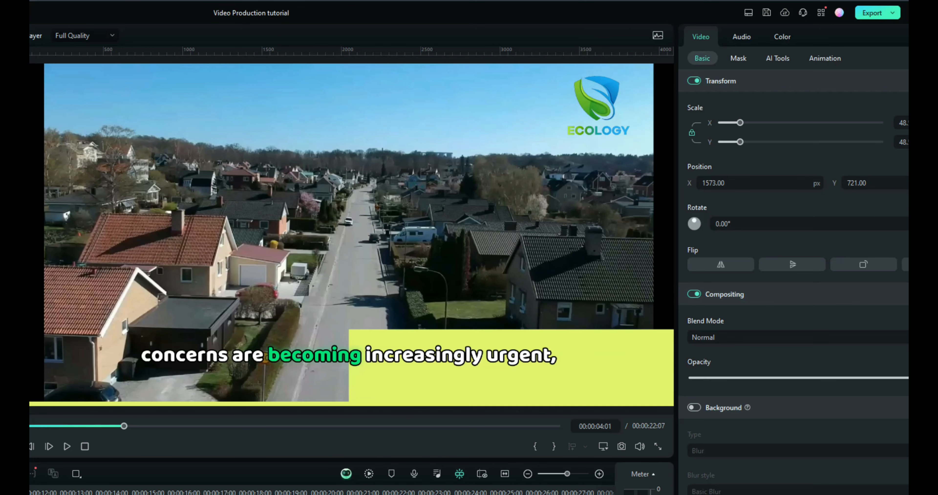
Step: Find the frame where the street footage appears and move the logo clip to start at about 3.4 seconds
{"action": "key", "text": "Right"}
{"action": "key", "text": "Right"}
{"action": "key", "text": "Right"}
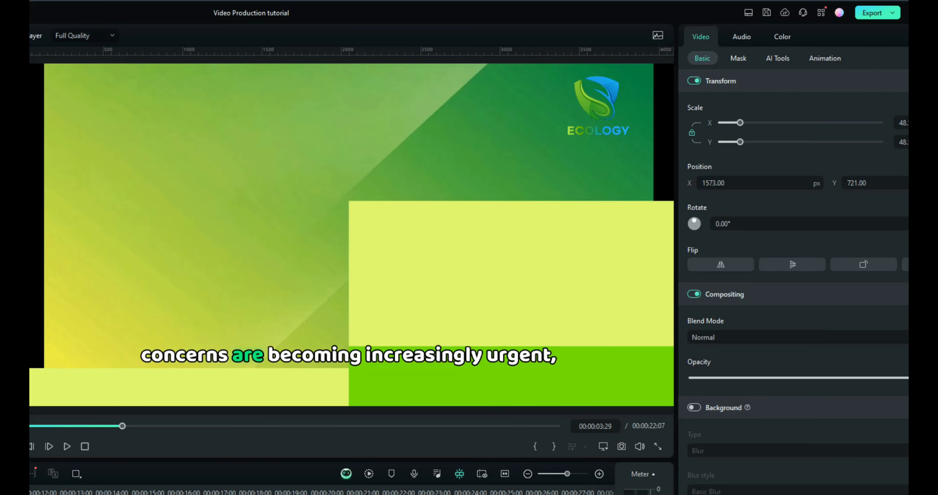
{"action": "key", "text": "Left"}
{"action": "key", "text": "Left"}
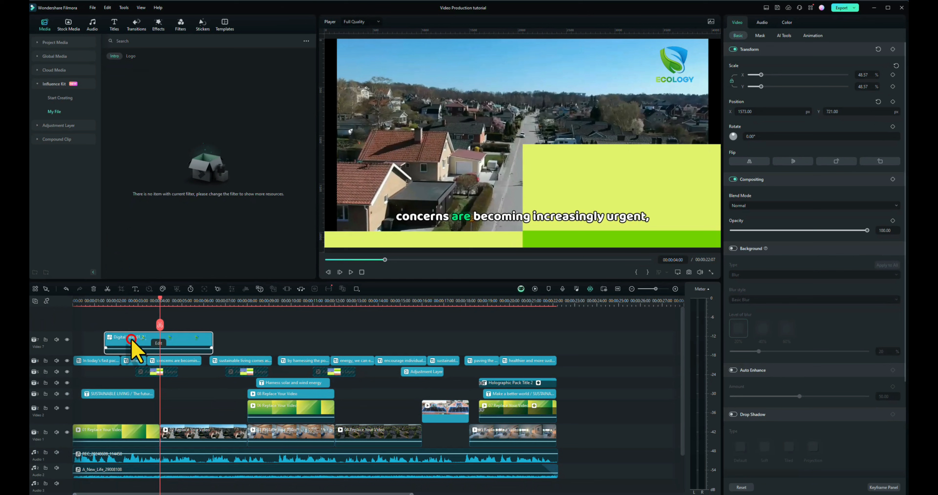
{"action": "left_click_drag", "start_coordinate": [129, 346], "coordinate": [183, 336]}
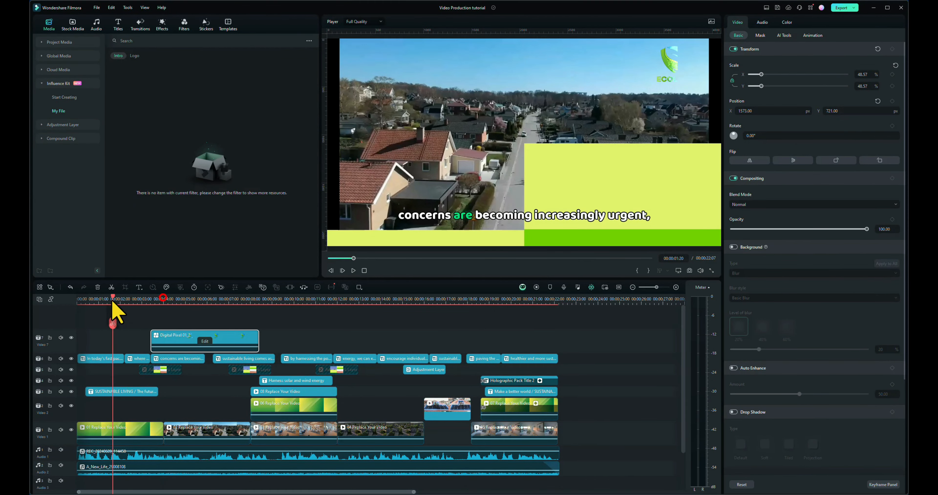
Step: Play from about 1.6 seconds to check the logo reveal over the street footage up to the next transition
{"action": "left_click_drag", "start_coordinate": [112, 301], "coordinate": [111, 308]}
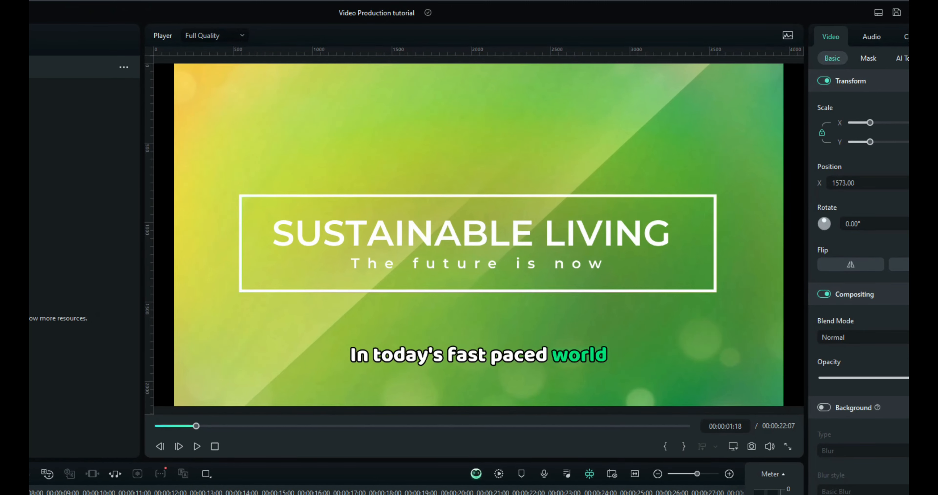
{"action": "key", "text": "space"}
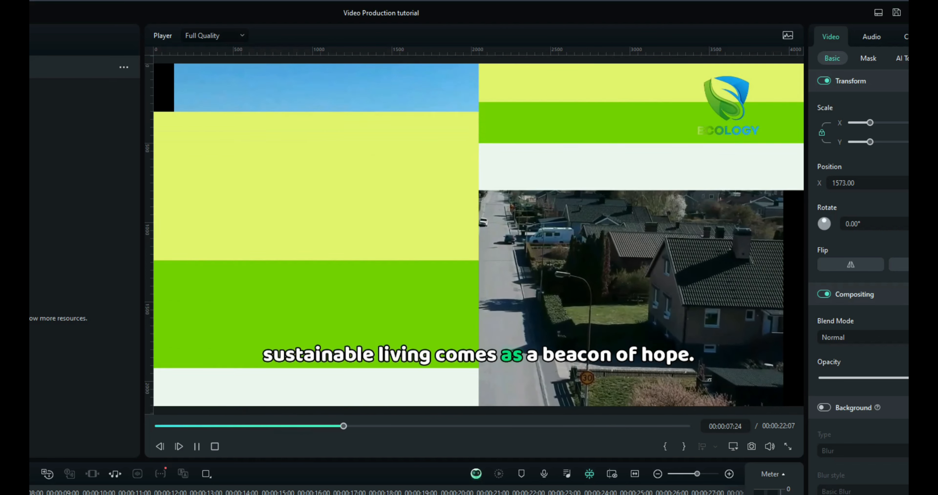
{"action": "key", "text": "space"}
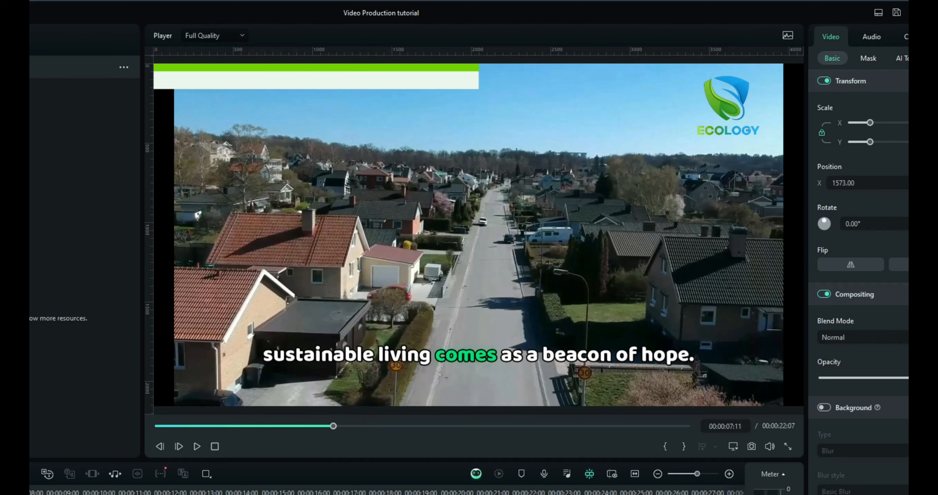
Step: Find the frame at 00:00:07:14 during the second transition and trim the end of the logo clip to it
{"action": "key", "text": "Right"}
{"action": "key", "text": "Right"}
{"action": "key", "text": "Right"}
{"action": "key", "text": "Right"}
{"action": "key", "text": "Right"}
{"action": "key", "text": "Left"}
{"action": "key", "text": "Left"}
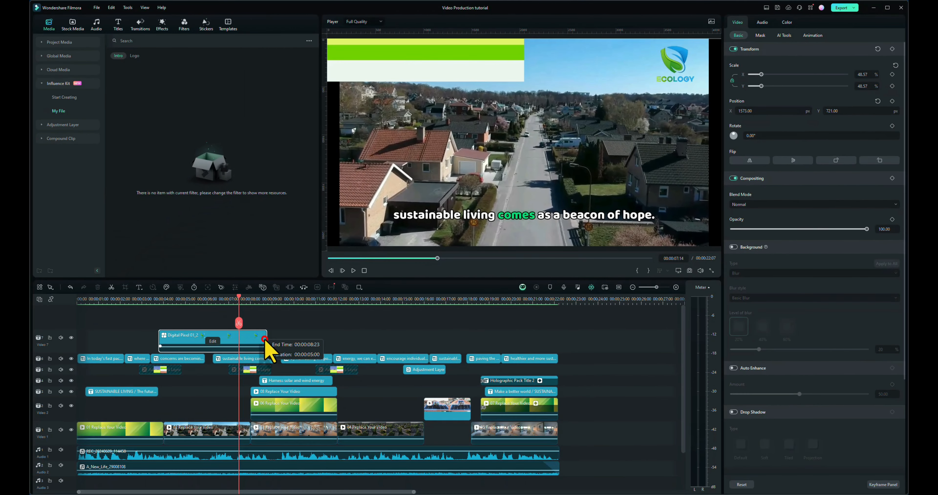
{"action": "left_click_drag", "start_coordinate": [265, 338], "coordinate": [238, 347]}
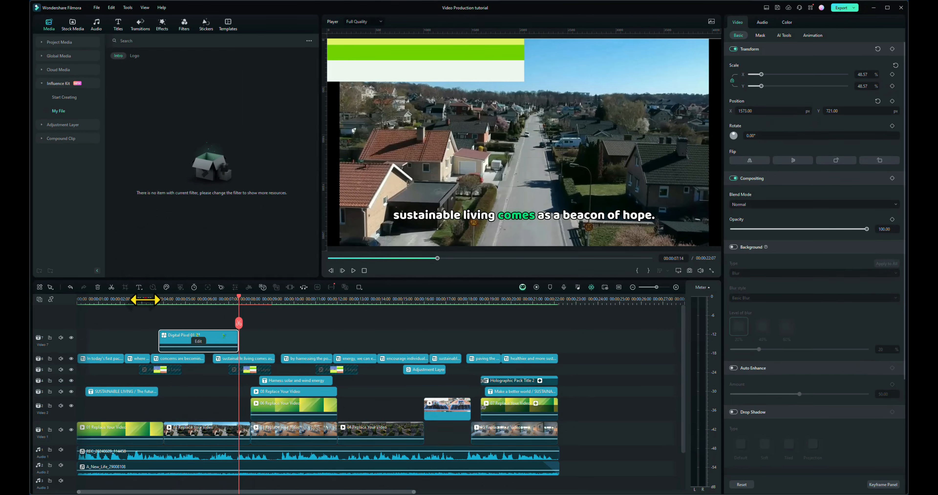
Step: Preview the trimmed logo clip over the street footage and extend its end to about 7.7 seconds
{"action": "left_click", "coordinate": [145, 299]}
{"action": "key", "text": "space"}
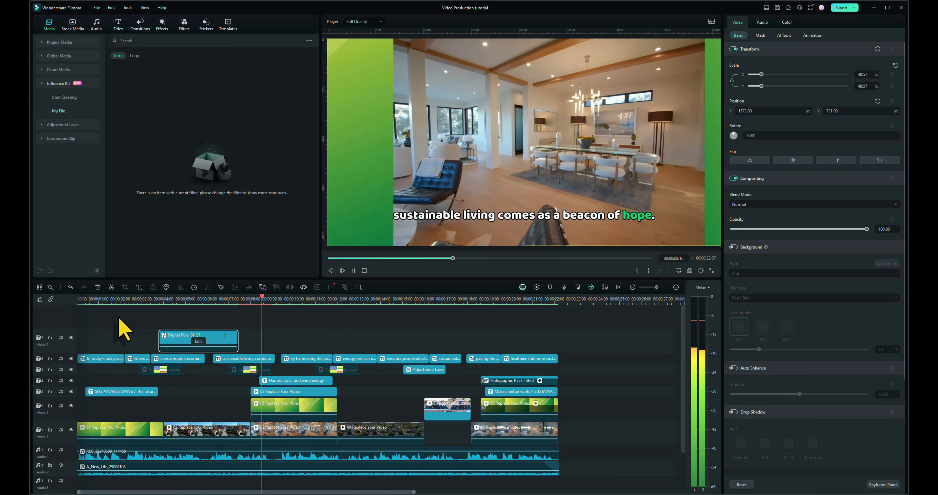
{"action": "left_click", "coordinate": [226, 341]}
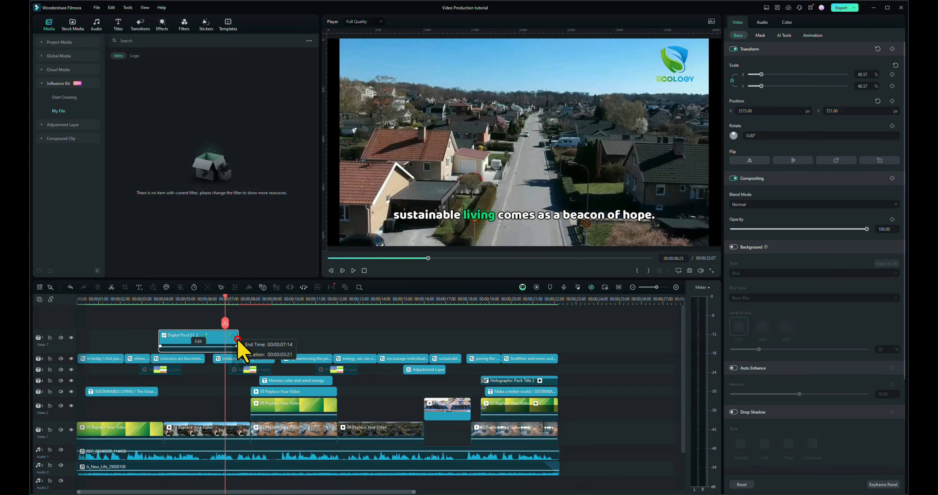
{"action": "left_click_drag", "start_coordinate": [238, 344], "coordinate": [243, 344]}
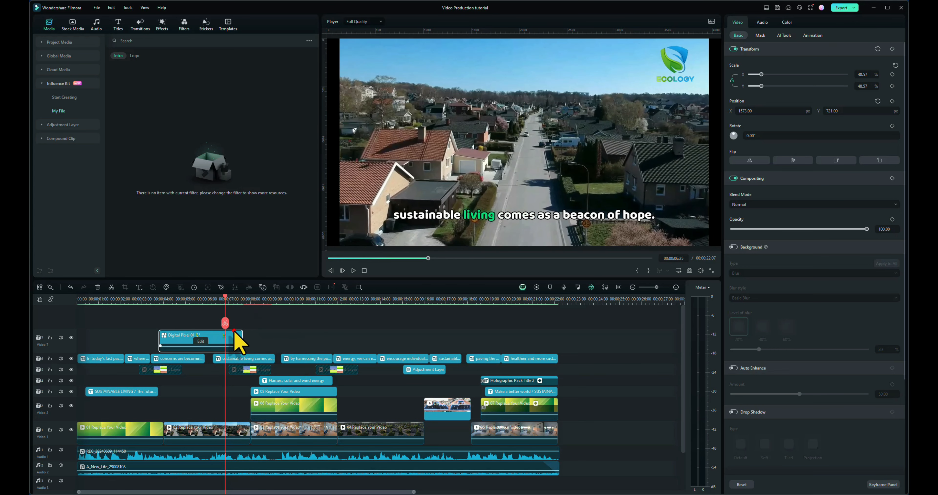
Step: Apply a preset animation to the logo clip and move its last keyframe to the end of the clip
{"action": "left_click", "coordinate": [808, 35]}
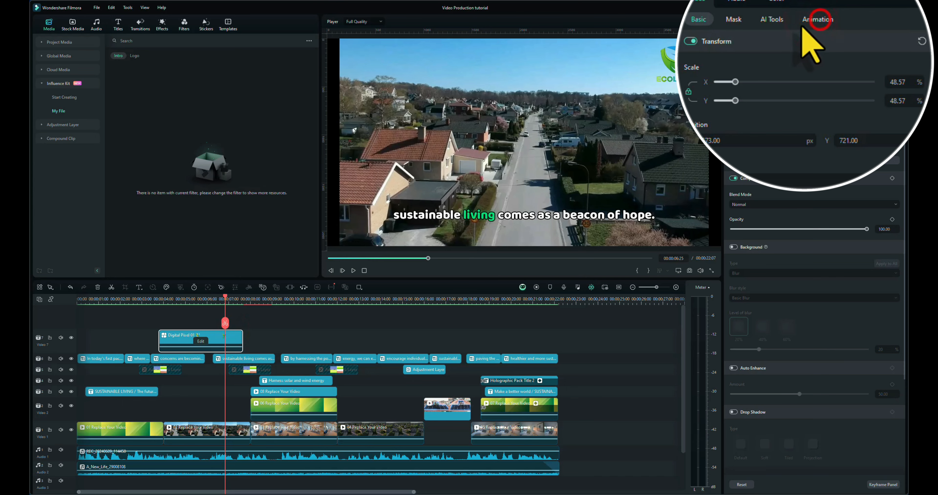
{"action": "left_click", "coordinate": [784, 67]}
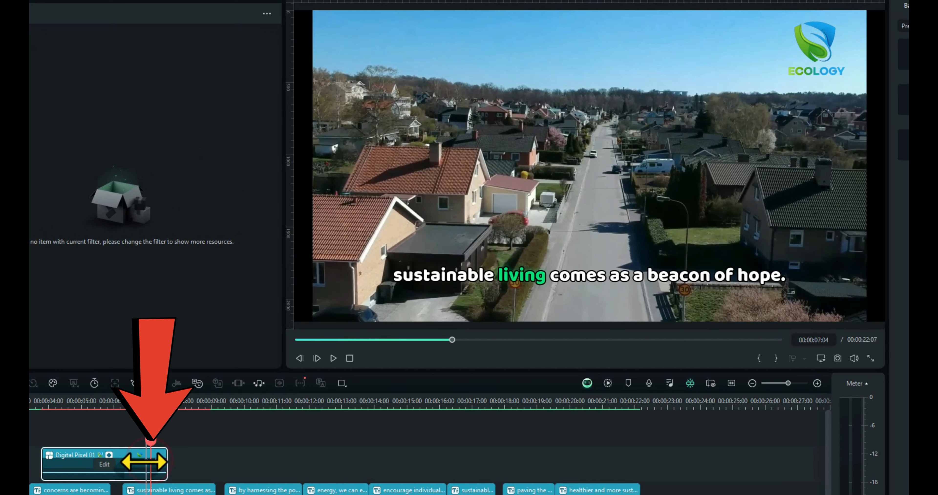
{"action": "left_click_drag", "start_coordinate": [145, 462], "coordinate": [168, 463]}
Step: Play the street footage section through to the dining room footage to check the logo's closing animation
{"action": "left_click", "coordinate": [138, 402]}
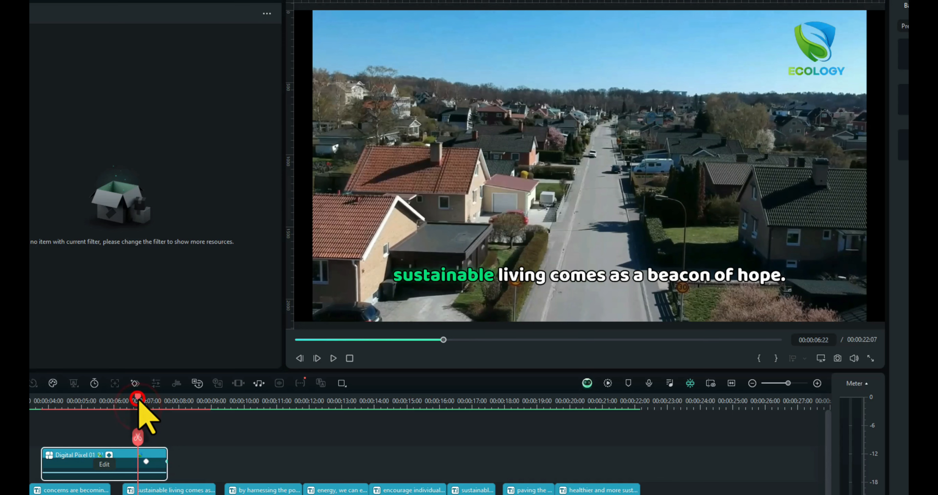
{"action": "left_click_drag", "start_coordinate": [139, 400], "coordinate": [31, 412]}
{"action": "key", "text": "space"}
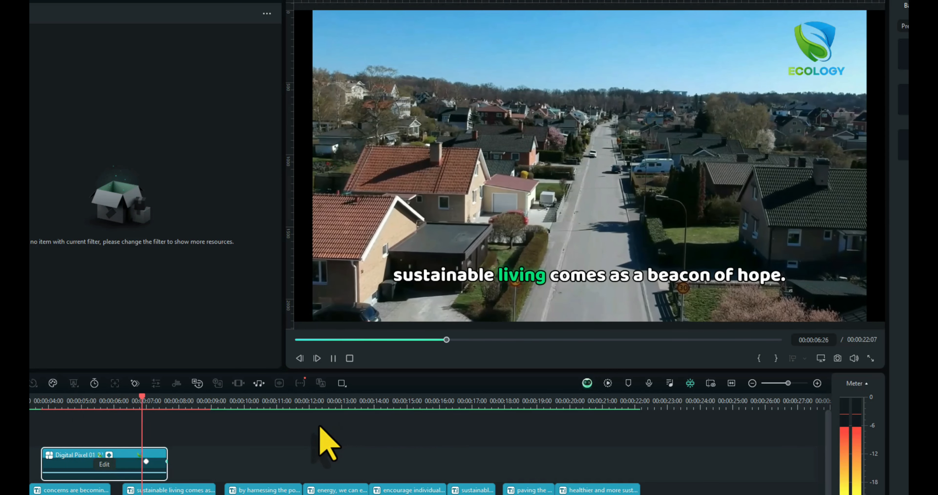
{"action": "key", "text": "space"}
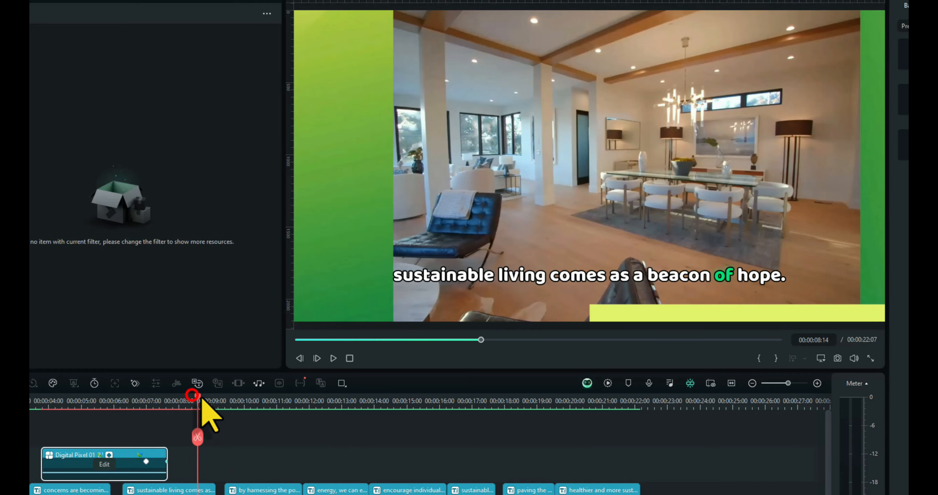
Step: Copy the Digital Pixel logo clip and paste it on the same track at 00:00:19:18, over the closing title
{"action": "mouse_move", "coordinate": [202, 398]}
{"action": "left_mouse_down"}
{"action": "mouse_move", "coordinate": [542, 465]}
{"action": "mouse_move", "coordinate": [557, 484]}
{"action": "left_mouse_up"}
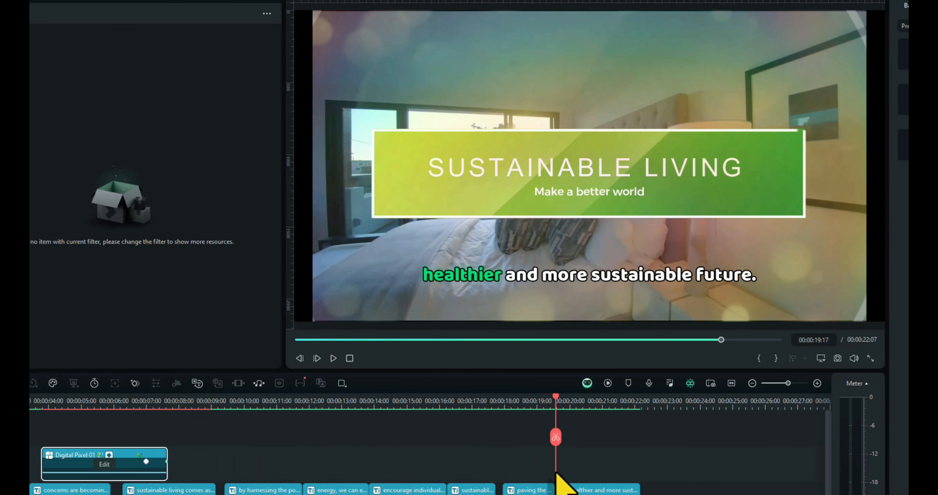
{"action": "right_click", "coordinate": [84, 453]}
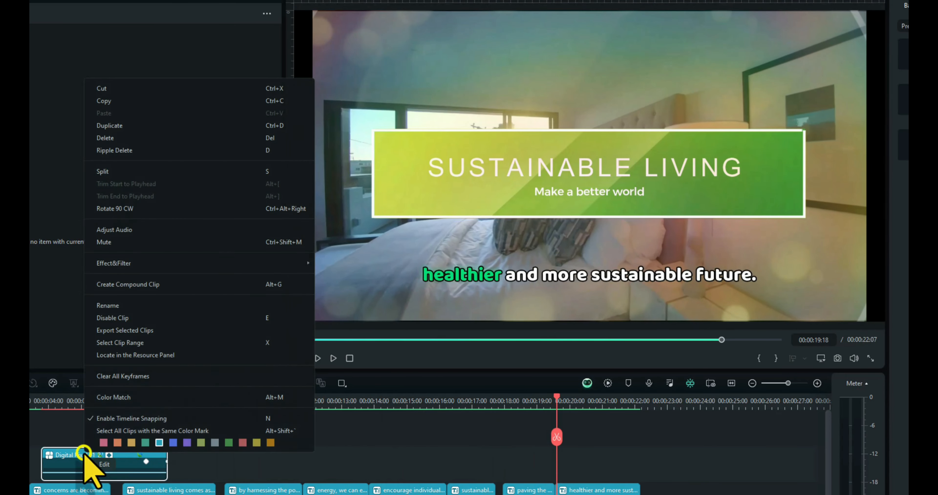
{"action": "left_click", "coordinate": [118, 101]}
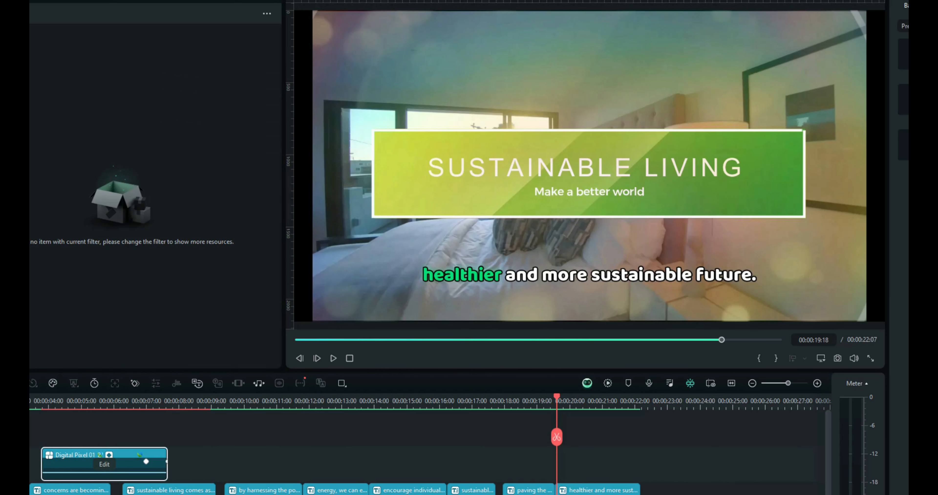
{"action": "left_click", "coordinate": [31, 464]}
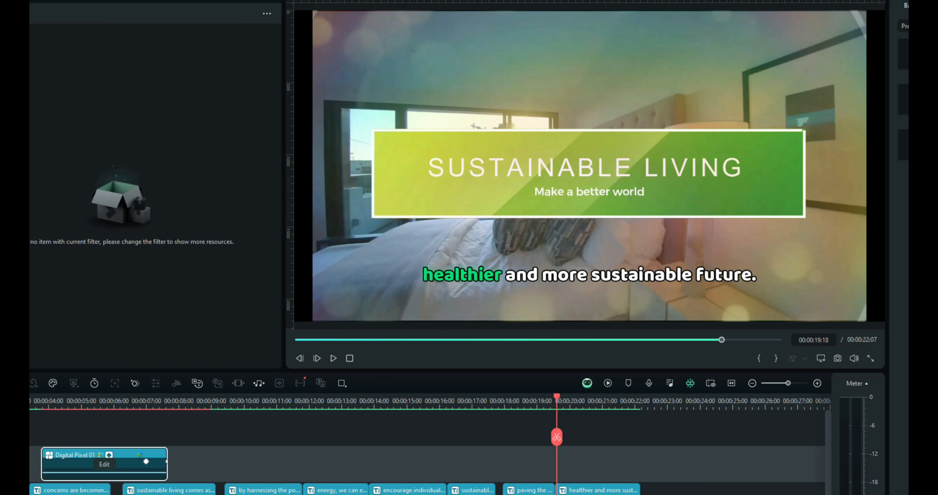
{"action": "key", "text": "ctrl+v"}
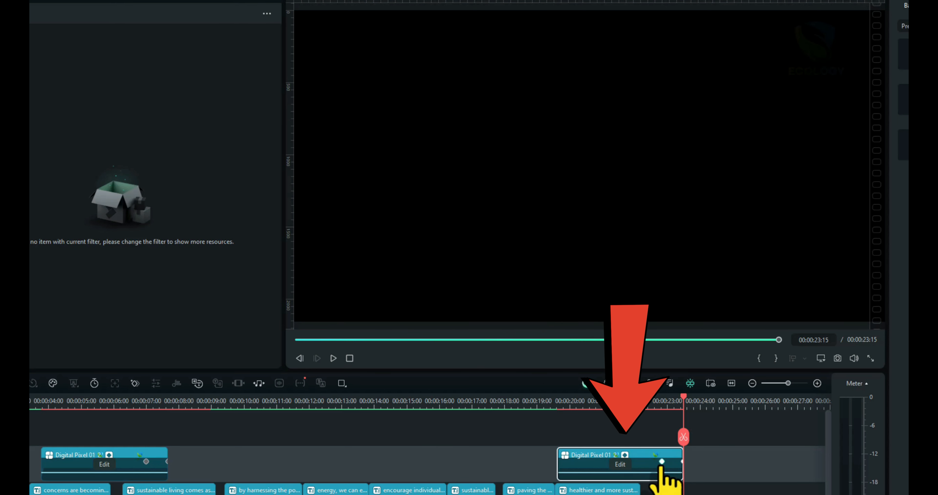
Step: Shift the pasted logo clip's keyframes earlier, trim its end to the video's end at about 00:00:22:07, and preview the closing section
{"action": "left_click", "coordinate": [661, 462]}
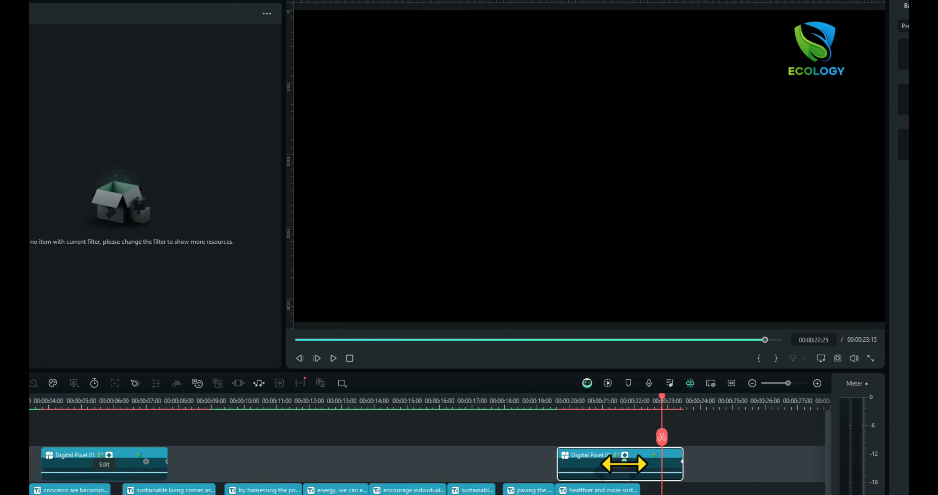
{"action": "left_click", "coordinate": [624, 463]}
{"action": "left_click", "coordinate": [682, 461]}
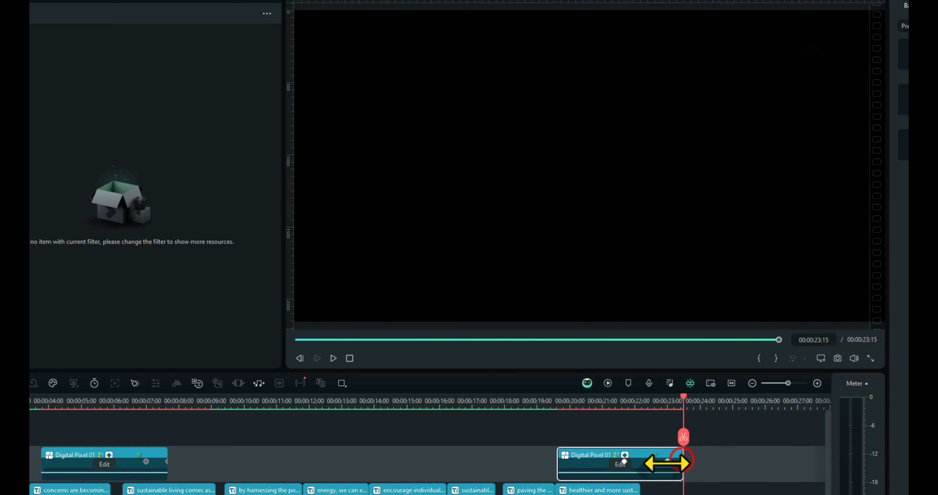
{"action": "left_click", "coordinate": [640, 490]}
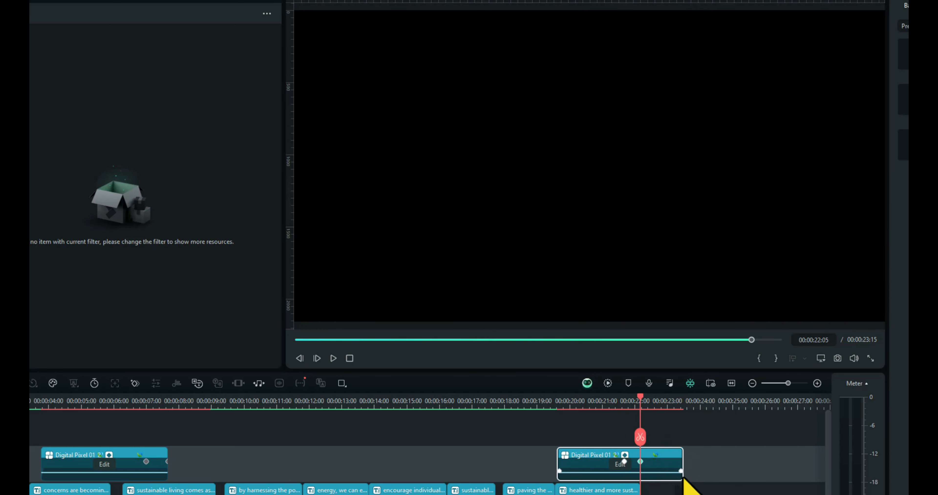
{"action": "left_click_drag", "start_coordinate": [682, 463], "coordinate": [650, 473]}
{"action": "left_click_drag", "start_coordinate": [513, 403], "coordinate": [501, 404]}
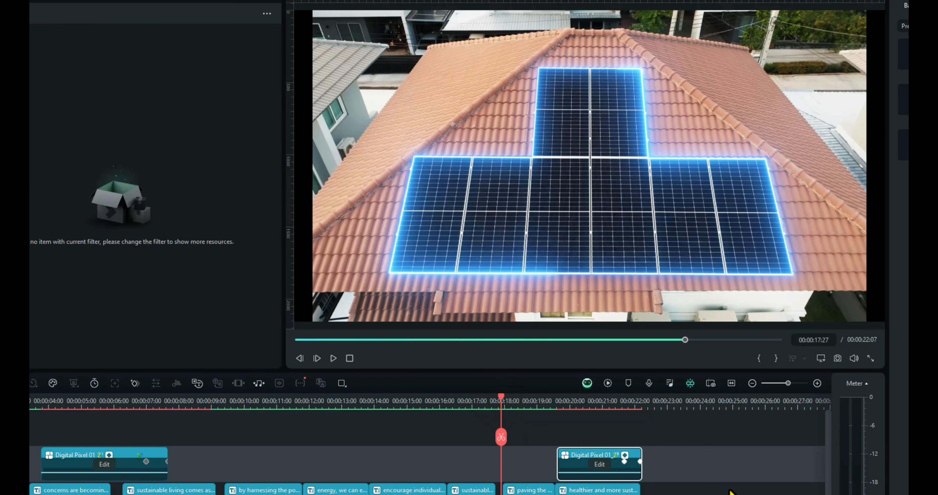
{"action": "key", "text": "space"}
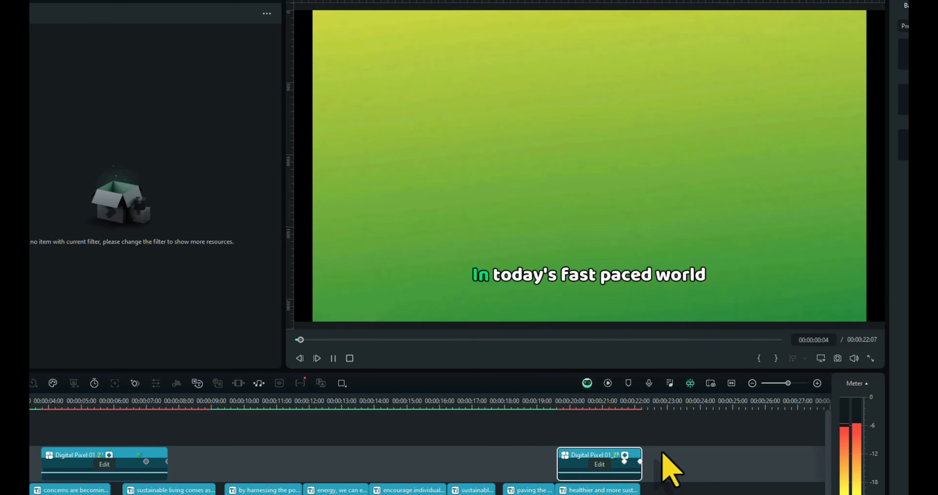
Step: Center the closing logo above the Sustainable Living title at X 0.00, Y 548.11 and enlarge it to a scale of 62.79%
{"action": "left_click", "coordinate": [592, 399]}
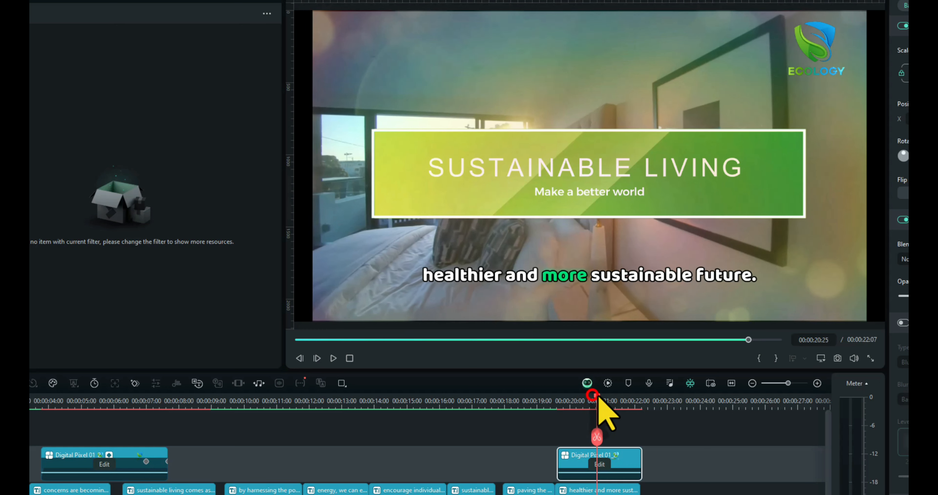
{"action": "left_click", "coordinate": [576, 455]}
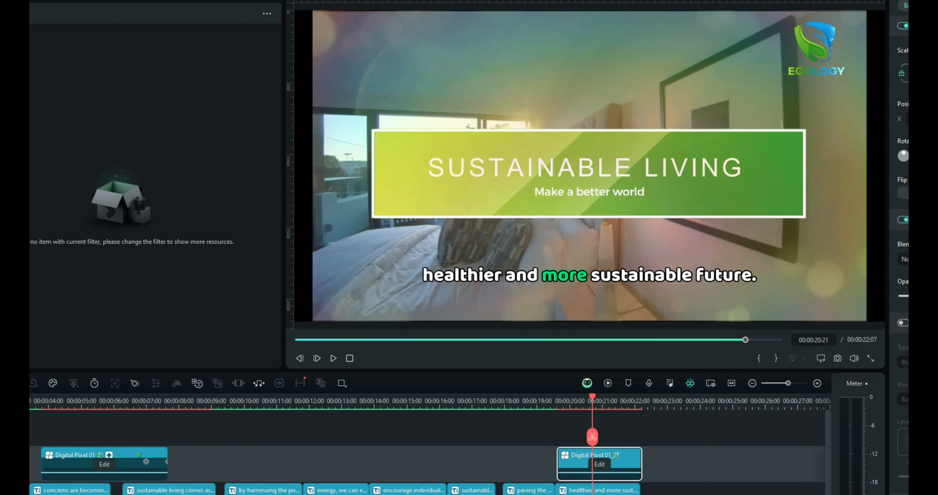
{"action": "left_click_drag", "start_coordinate": [814, 51], "coordinate": [576, 71]}
{"action": "left_click_drag", "start_coordinate": [713, 154], "coordinate": [757, 195]}
{"action": "left_click_drag", "start_coordinate": [642, 96], "coordinate": [600, 80]}
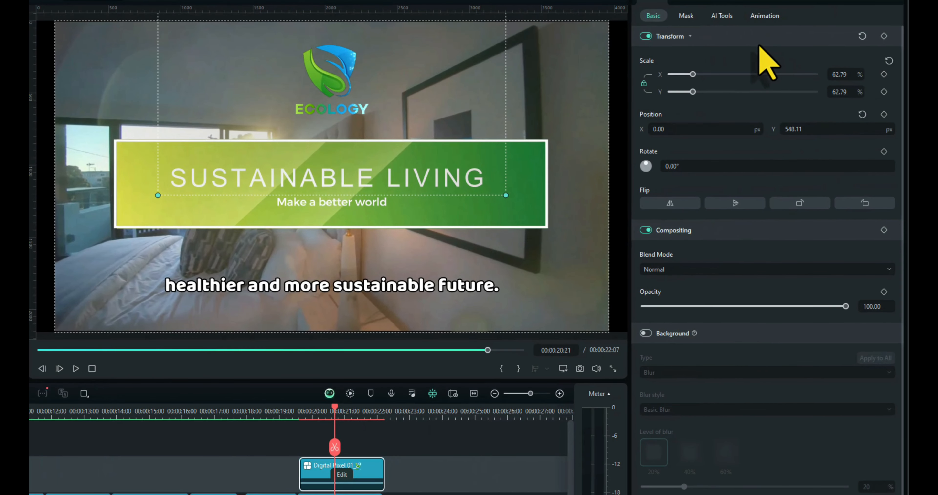
Step: Apply the Fade Out preset animation to the closing logo clip and go to its fade keyframe near 00:00:21:24
{"action": "left_click", "coordinate": [765, 16]}
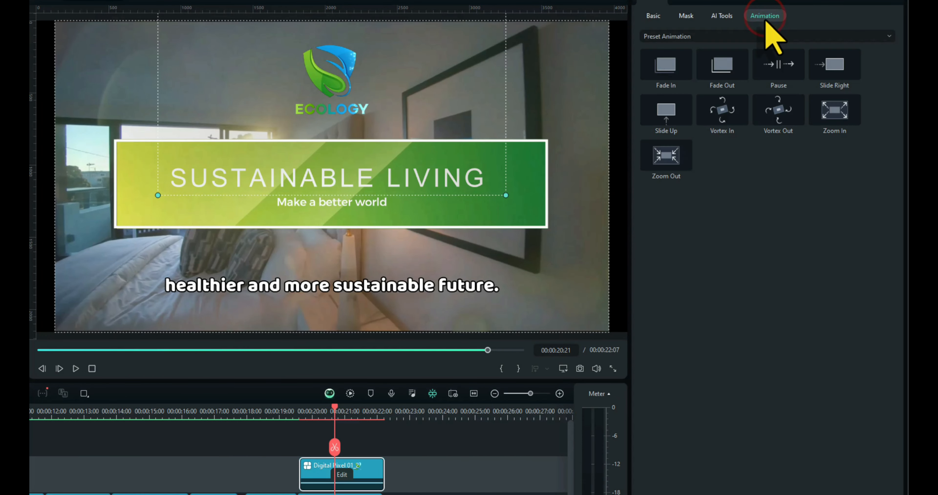
{"action": "left_click_drag", "start_coordinate": [729, 74], "coordinate": [363, 477]}
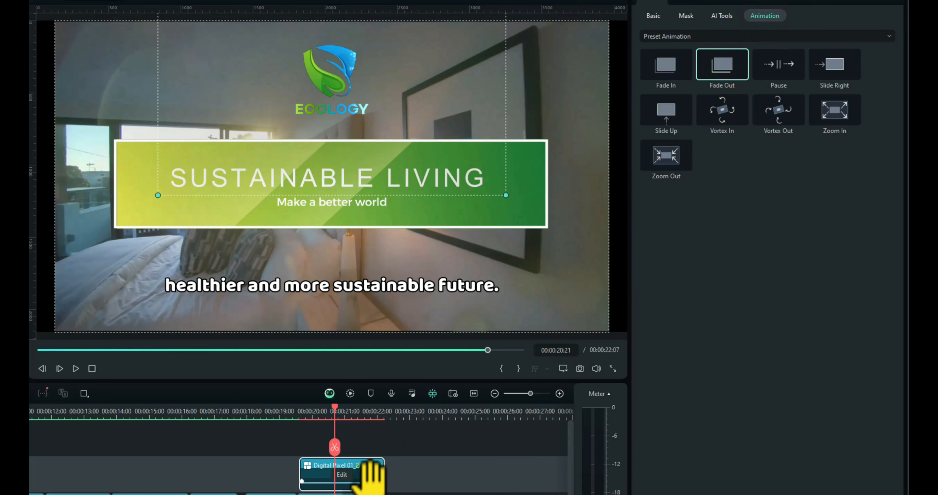
{"action": "left_click", "coordinate": [371, 472]}
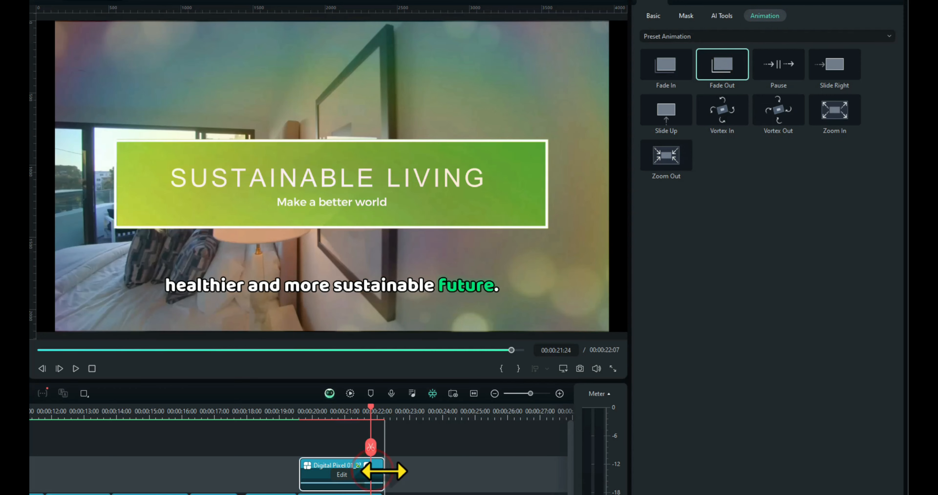
Step: Play the closing section from 00:00:18:17 to check the logo's fade-out, and play the whole video from the beginning
{"action": "left_click", "coordinate": [265, 412]}
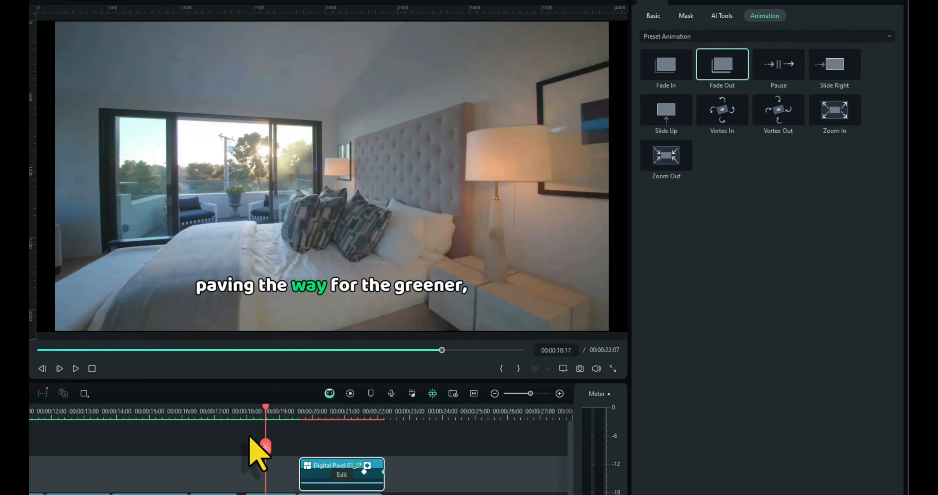
{"action": "key", "text": "space"}
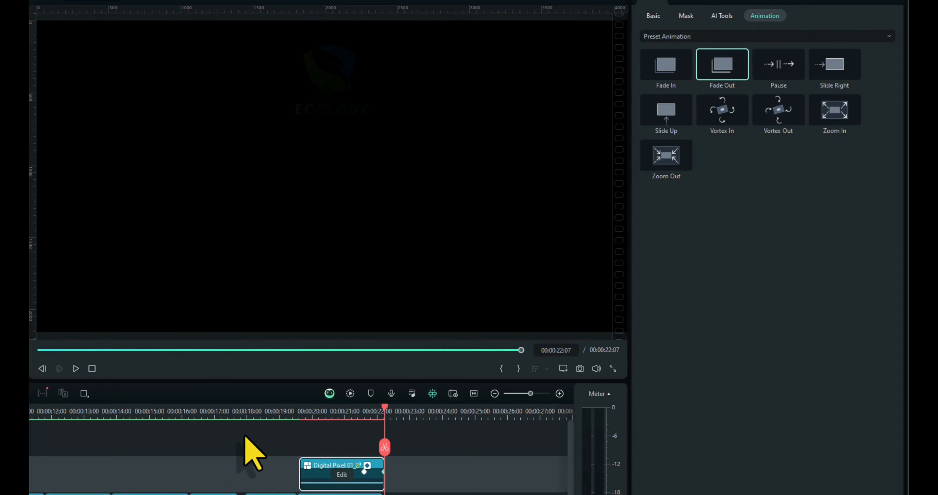
{"action": "key", "text": "space"}
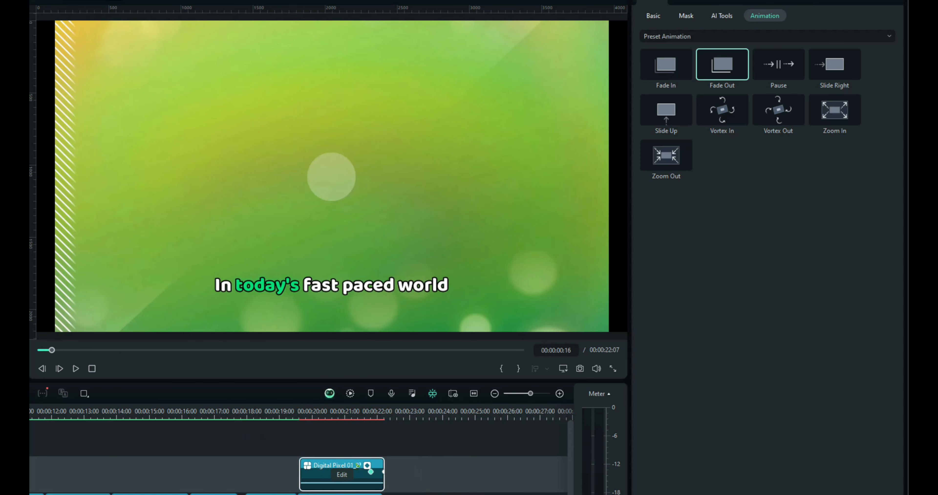
{"action": "key", "text": "Home"}
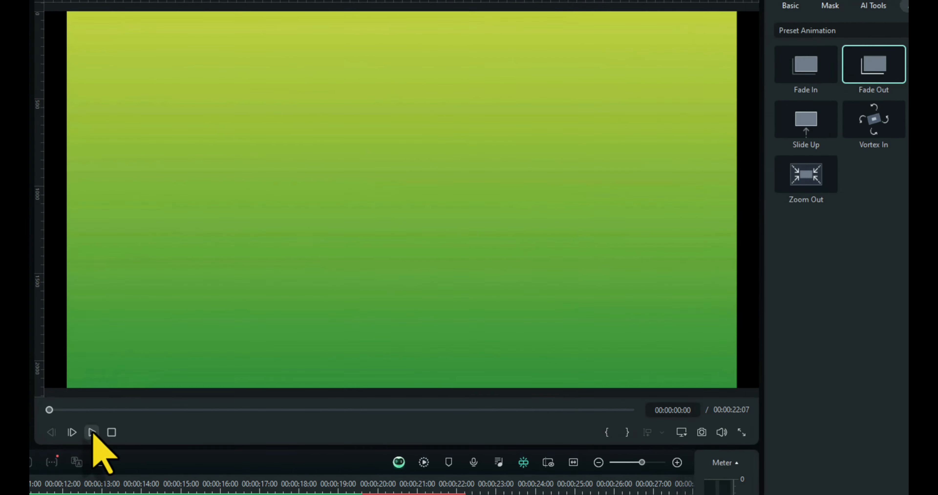
{"action": "left_click", "coordinate": [76, 369]}
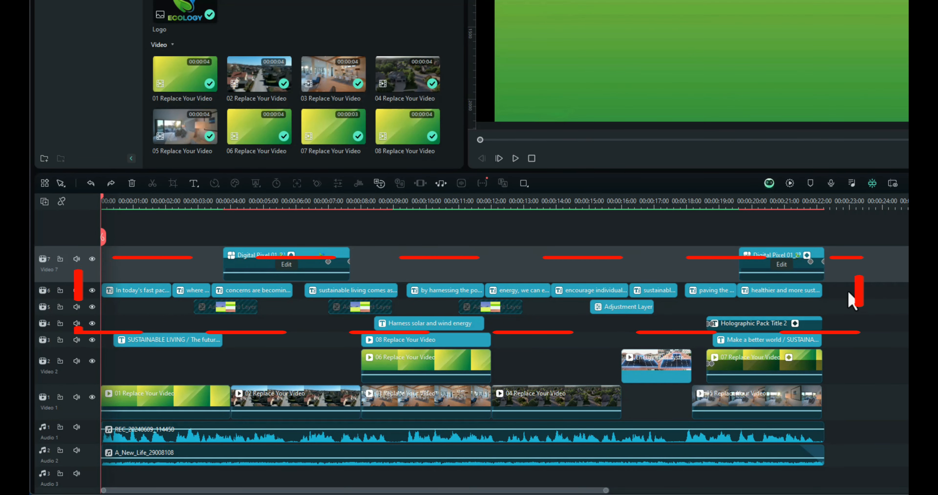
Step: Delete all the English caption clips from the timeline, play the opening of the voiceover, and return to the start
{"action": "left_click_drag", "start_coordinate": [826, 298], "coordinate": [116, 301]}
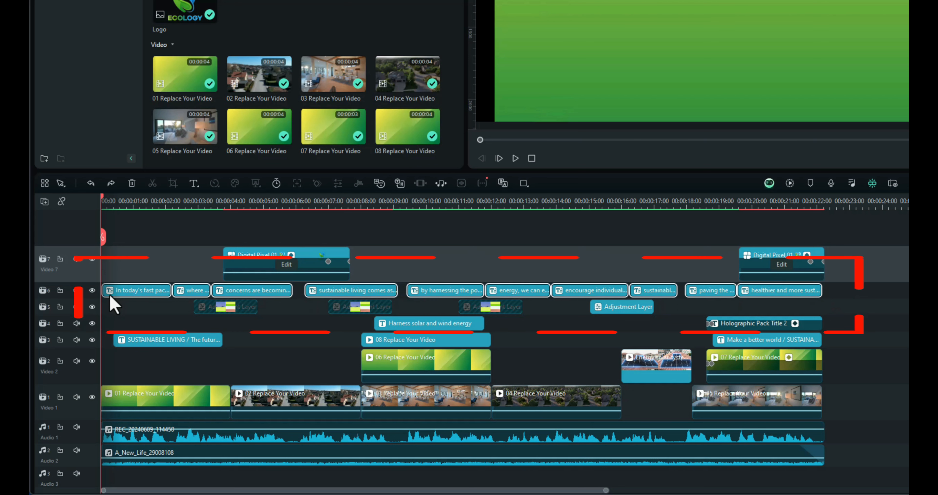
{"action": "key", "text": "Delete"}
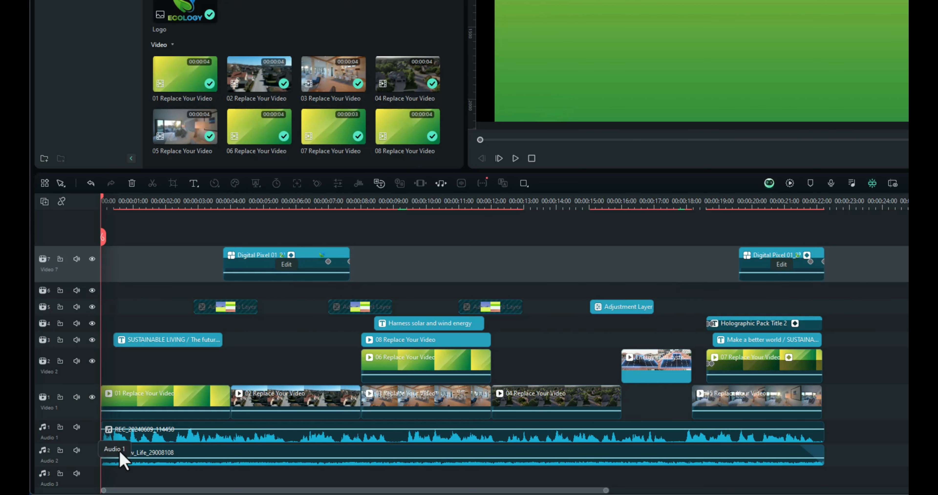
{"action": "left_click", "coordinate": [185, 439]}
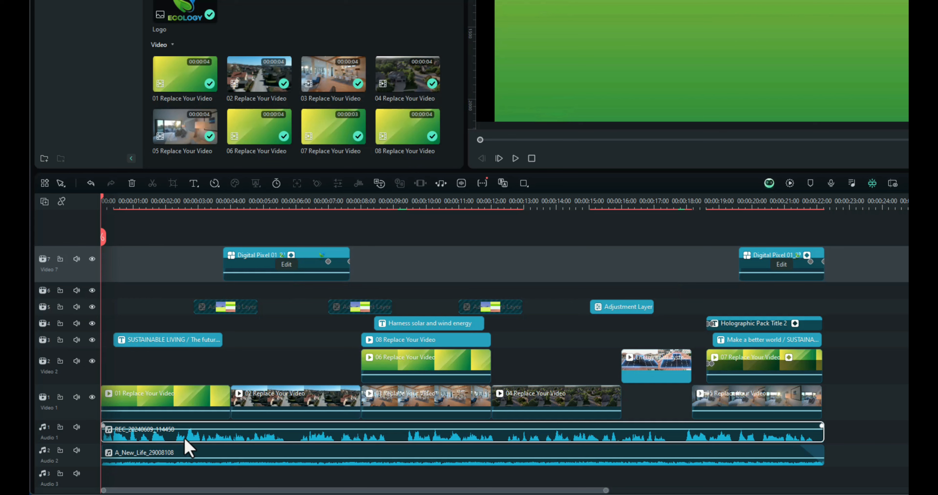
{"action": "key", "text": "space"}
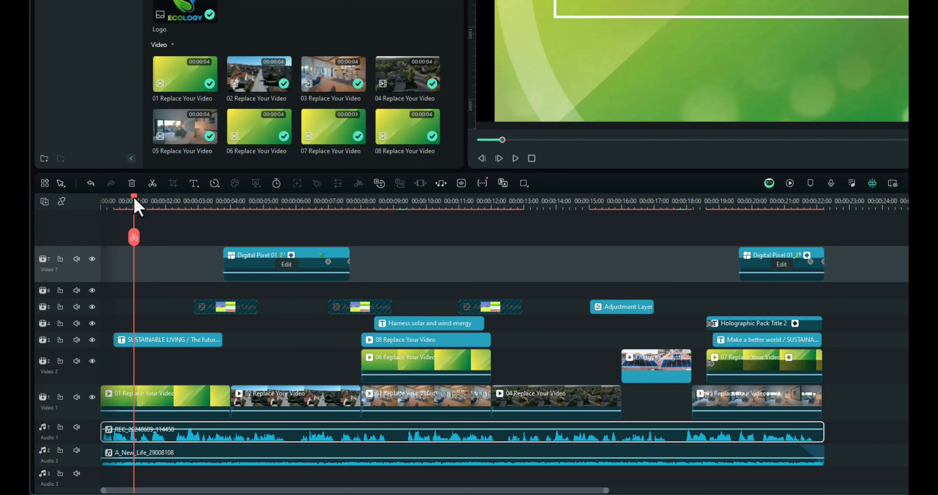
{"action": "left_click_drag", "start_coordinate": [134, 198], "coordinate": [70, 209]}
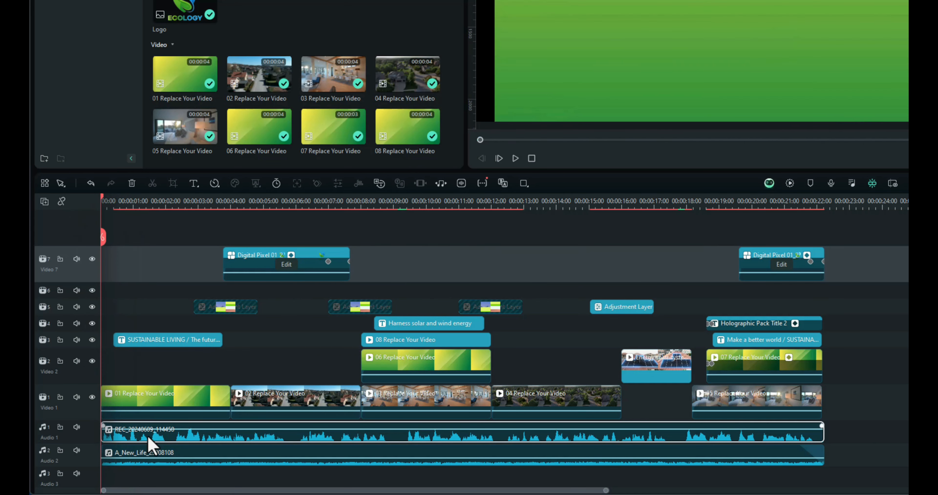
Step: Run AI Translation on the voiceover clip, translating voice and text from English (UK) to Spanish (Spain) with Auto-match on
{"action": "right_click", "coordinate": [148, 437]}
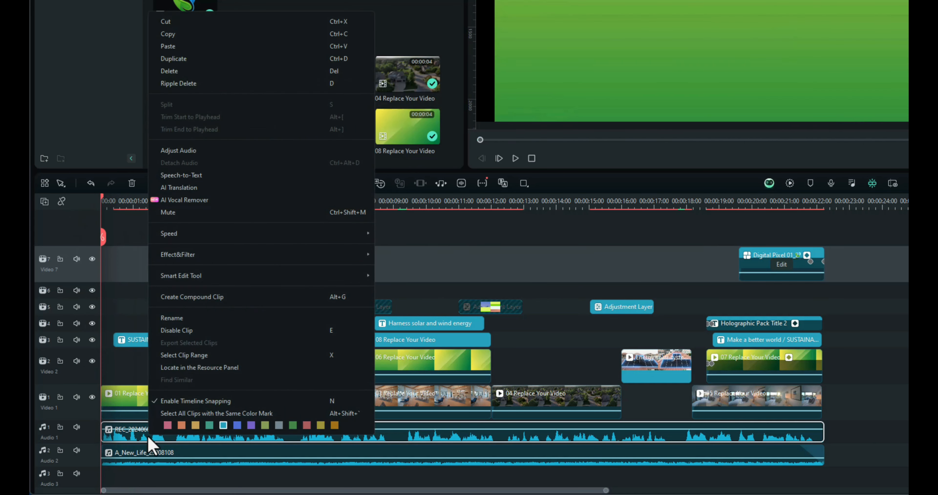
{"action": "left_click", "coordinate": [171, 187]}
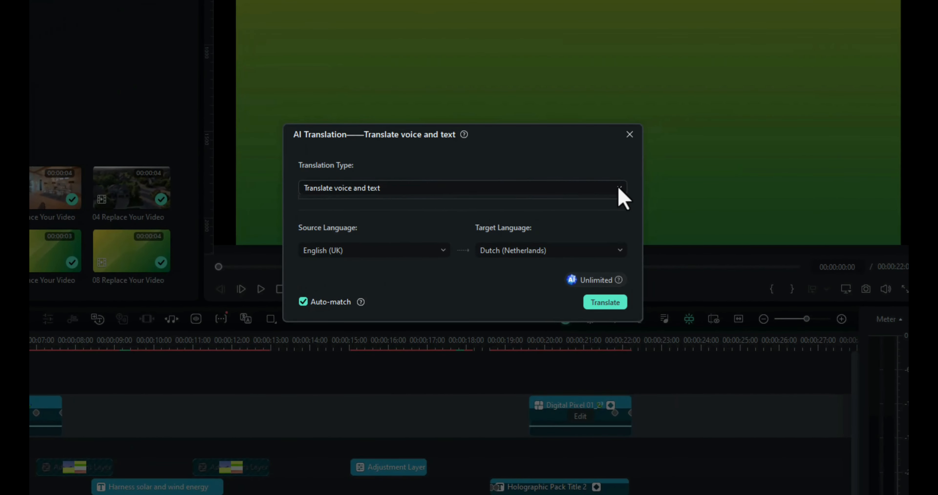
{"action": "left_click", "coordinate": [619, 189]}
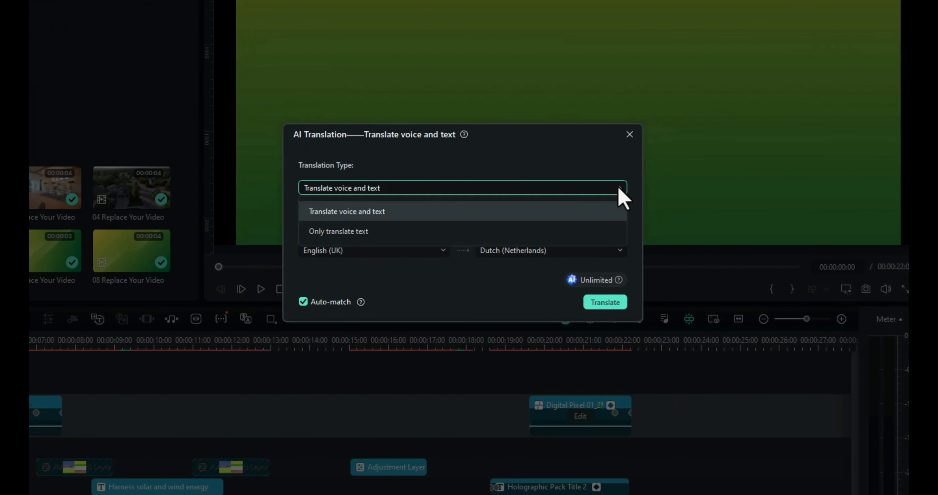
{"action": "left_click", "coordinate": [434, 214]}
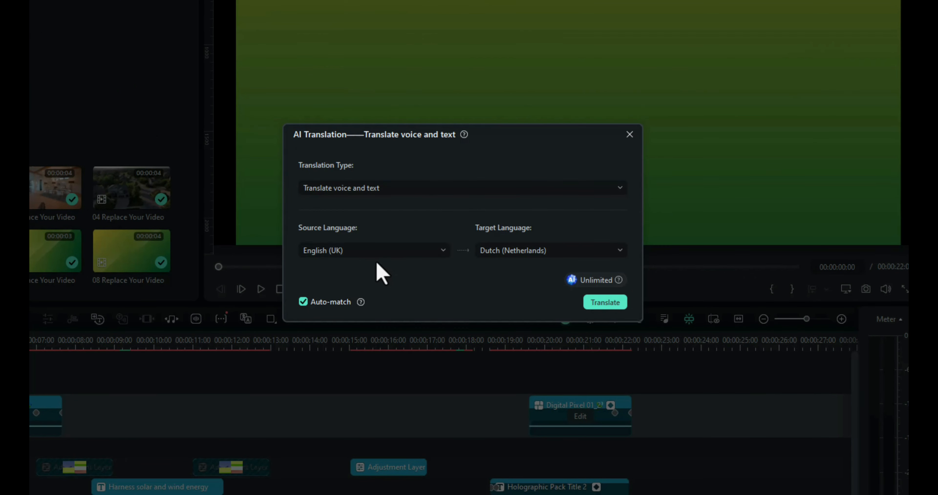
{"action": "left_click", "coordinate": [618, 249]}
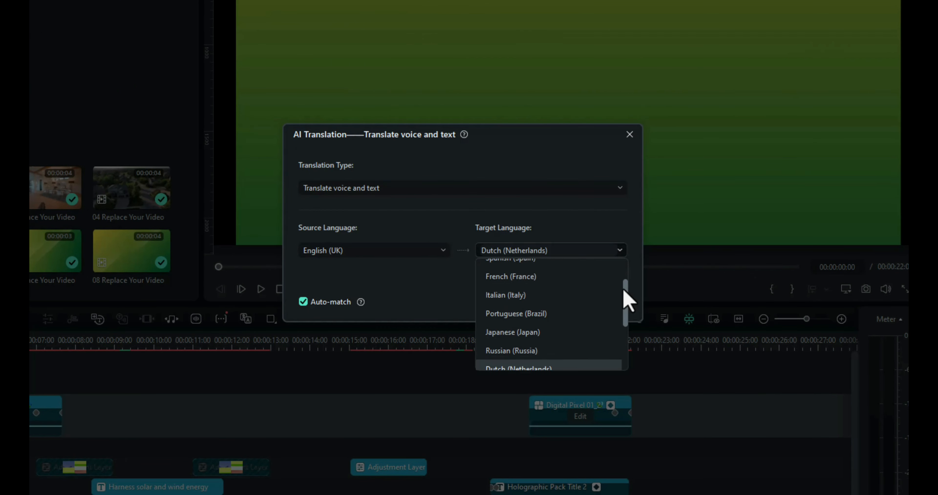
{"action": "left_click_drag", "start_coordinate": [623, 289], "coordinate": [623, 277]}
{"action": "left_click", "coordinate": [542, 304]}
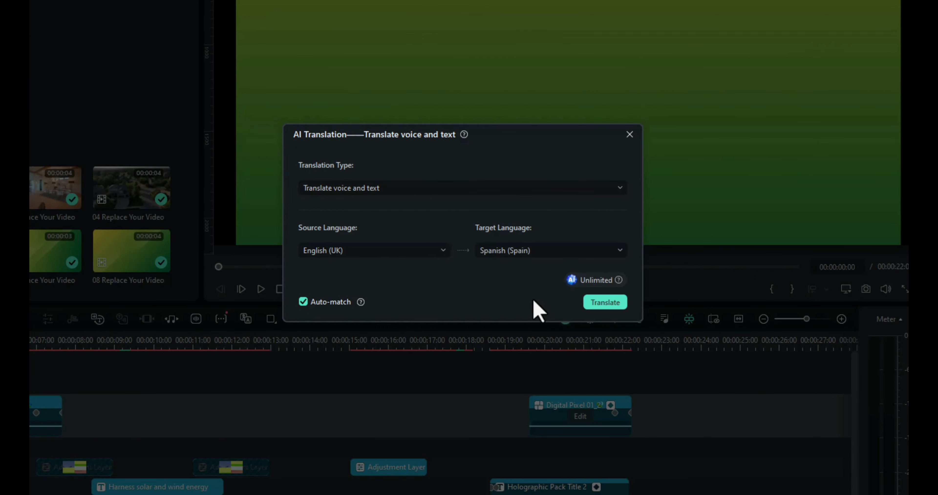
{"action": "left_click", "coordinate": [605, 302]}
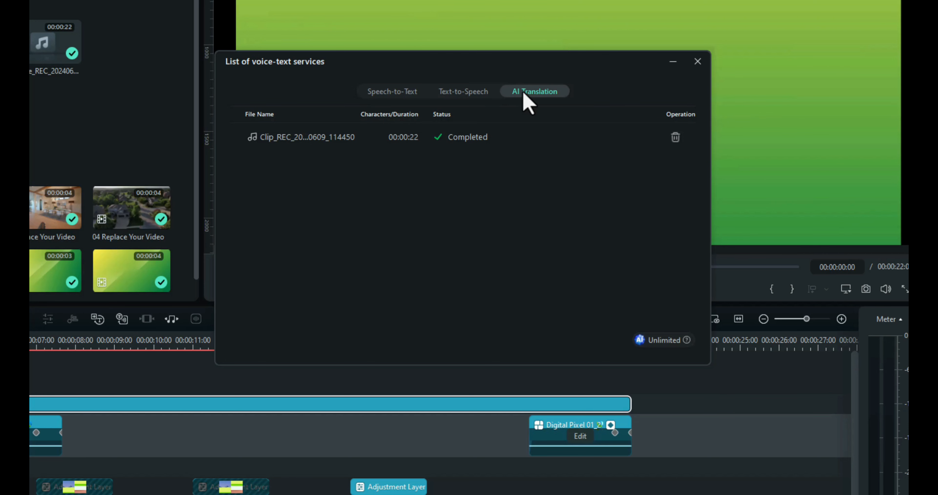
Step: Close the list of voice-text services and play the video from the start to check the Spanish voiceover and captions
{"action": "left_click", "coordinate": [697, 61]}
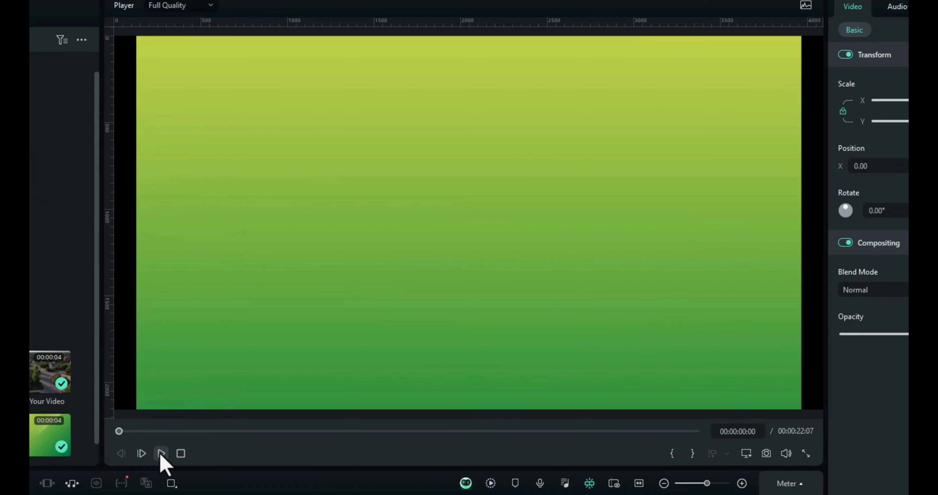
{"action": "left_click", "coordinate": [160, 454]}
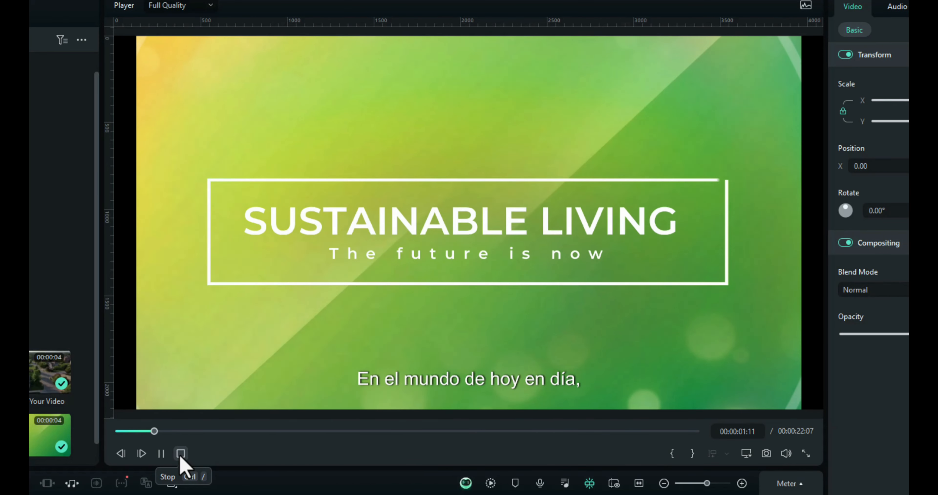
Step: Stop playback and mute the Audio 1 track that holds the original English voiceover
{"action": "left_click", "coordinate": [180, 454]}
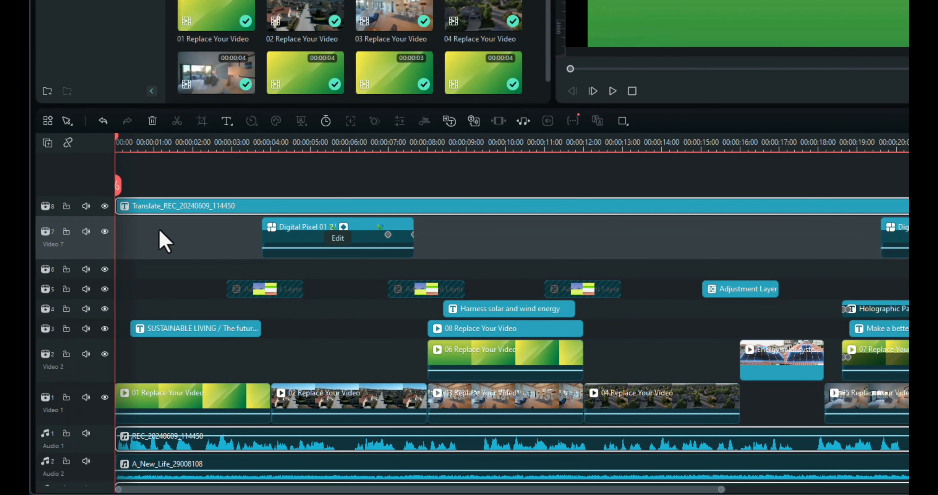
{"action": "left_click", "coordinate": [139, 445]}
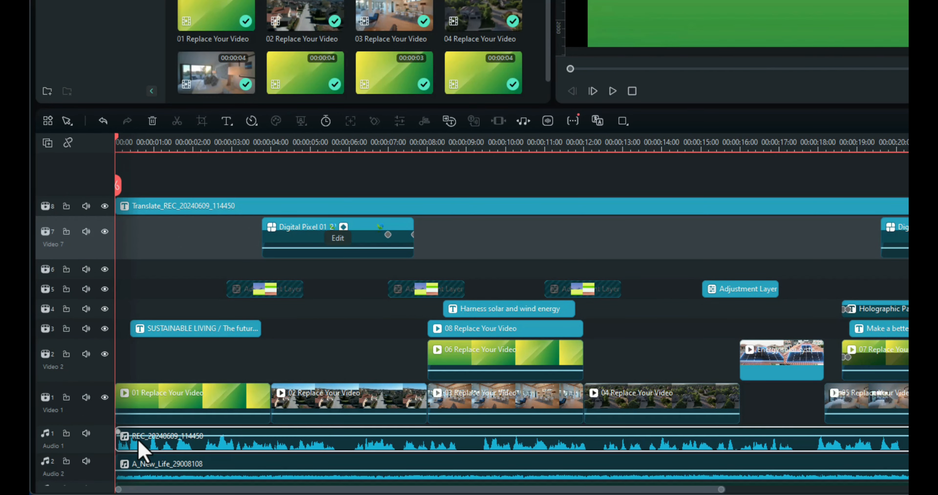
{"action": "left_click", "coordinate": [86, 433]}
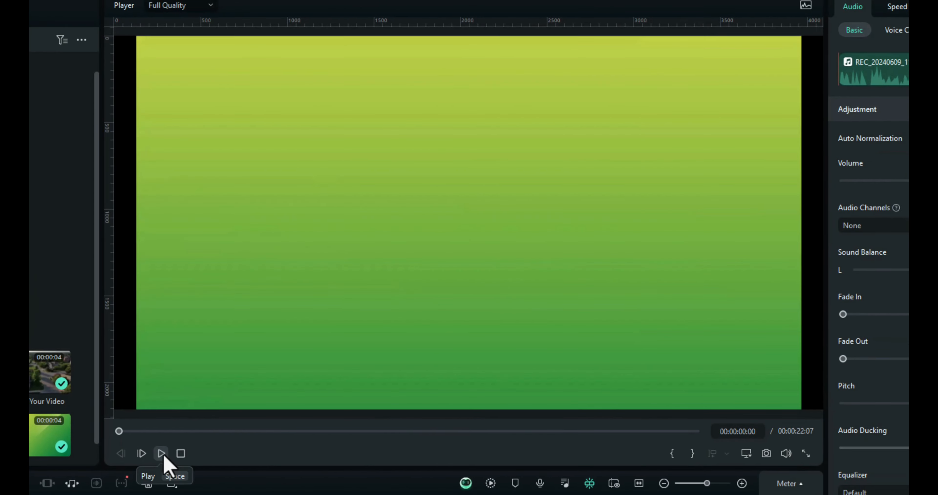
Step: Play the opening of the video twice from the start to check the Spanish voiceover and captions without the English track
{"action": "left_click", "coordinate": [163, 455]}
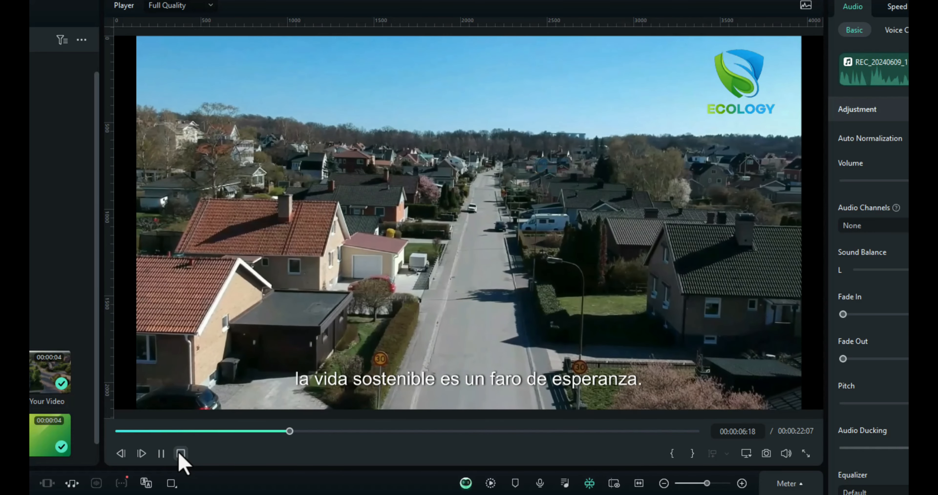
{"action": "left_click", "coordinate": [180, 453]}
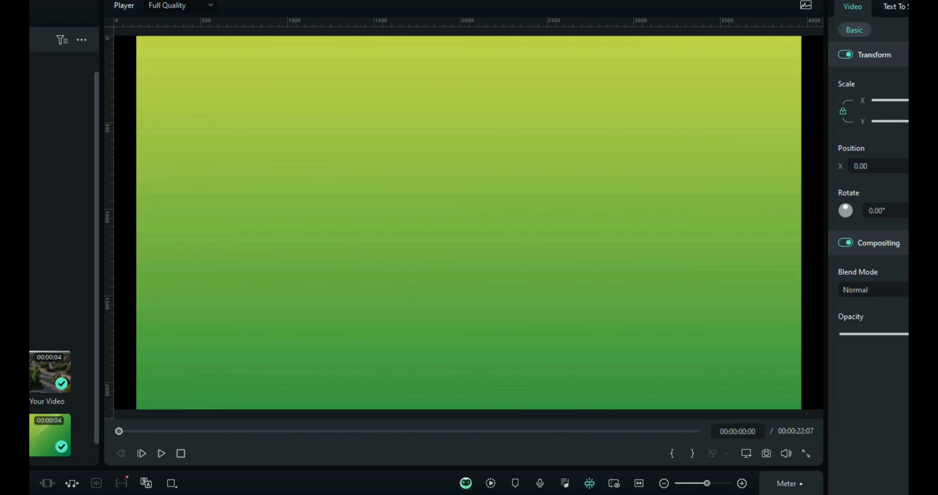
{"action": "left_click", "coordinate": [162, 453]}
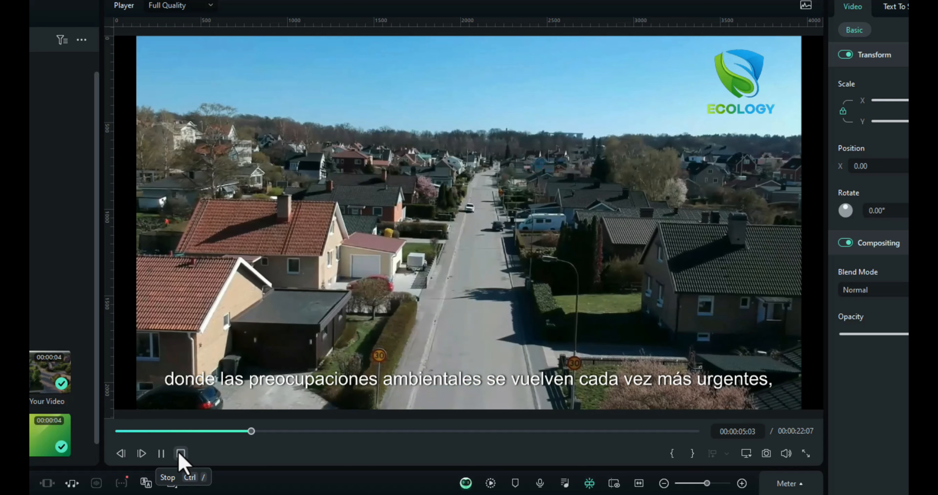
{"action": "left_click", "coordinate": [180, 455]}
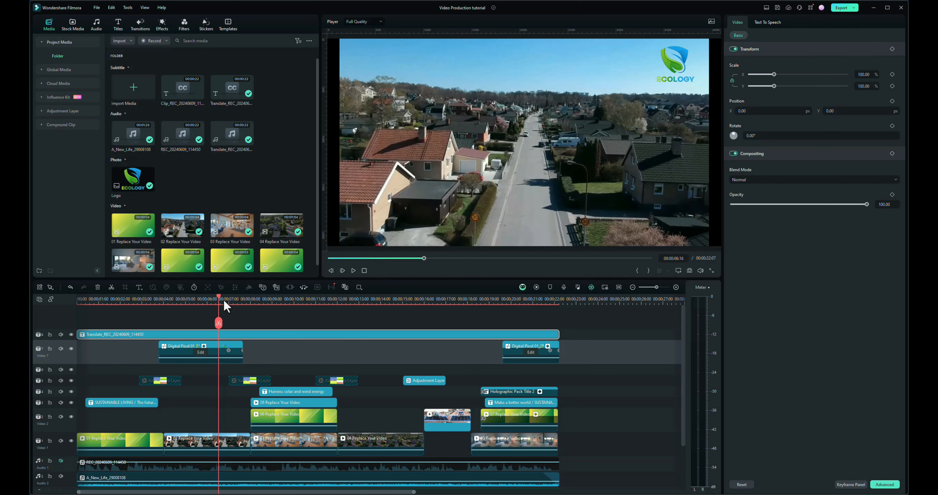
Step: Move the playhead to 00:00:14:29, select the 04 Replace Your Video clip, and open the basic filters library
{"action": "left_click_drag", "start_coordinate": [220, 298], "coordinate": [401, 325]}
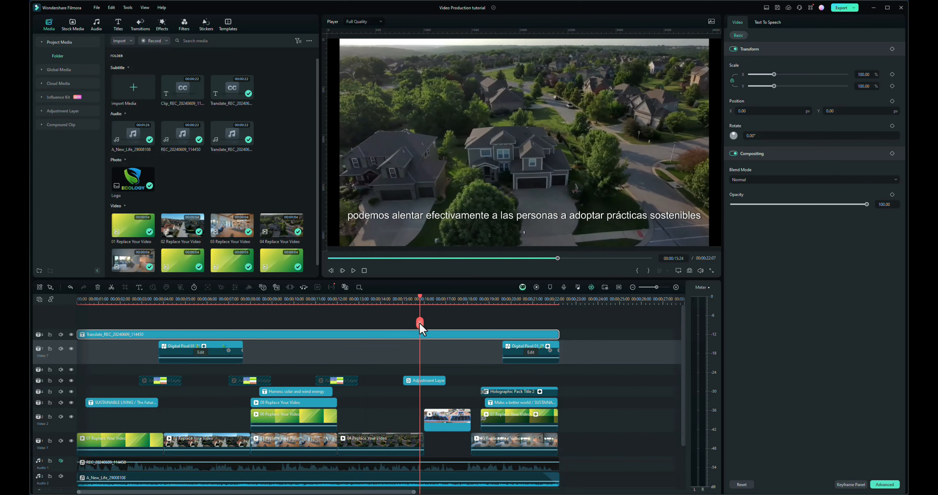
{"action": "left_click", "coordinate": [381, 447]}
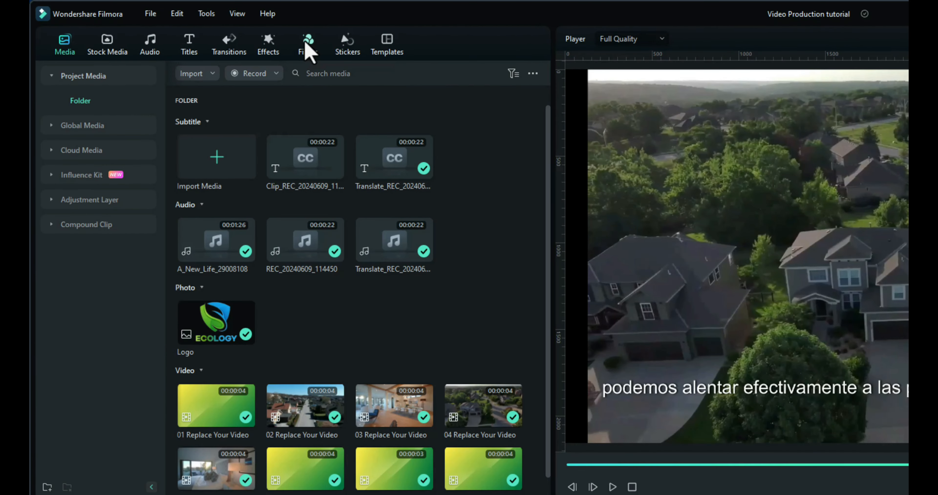
{"action": "left_click", "coordinate": [308, 48]}
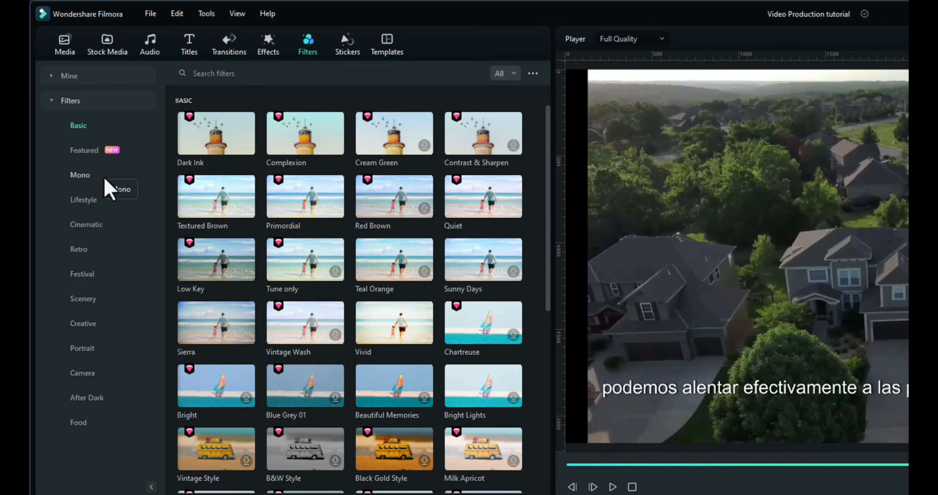
{"action": "left_click", "coordinate": [510, 75]}
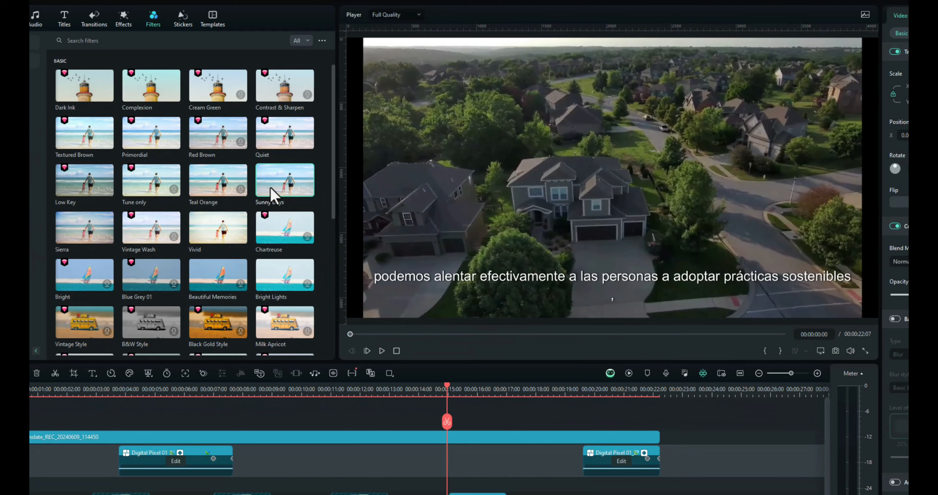
Step: Preview the Sunny Days, Vivid, Bright Lights and Sierra filters, and move the playhead back to about 00:00:12
{"action": "left_click", "coordinate": [272, 195]}
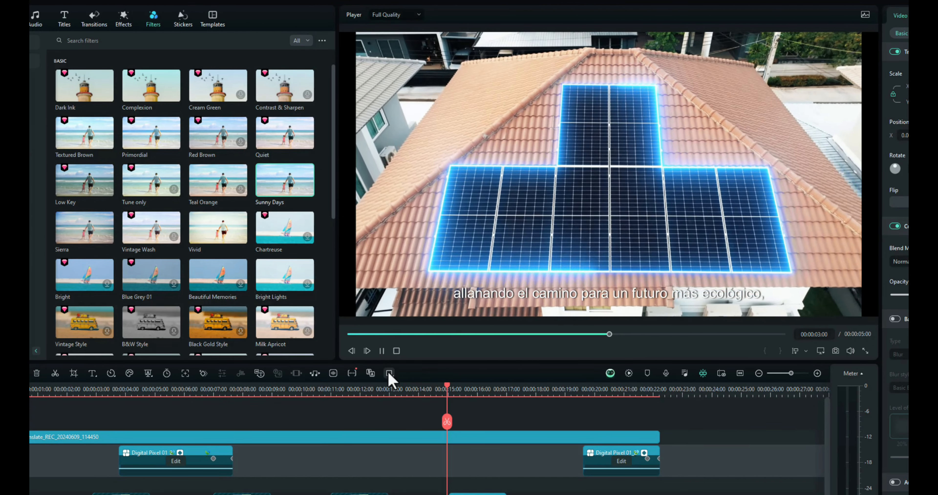
{"action": "left_click", "coordinate": [382, 353]}
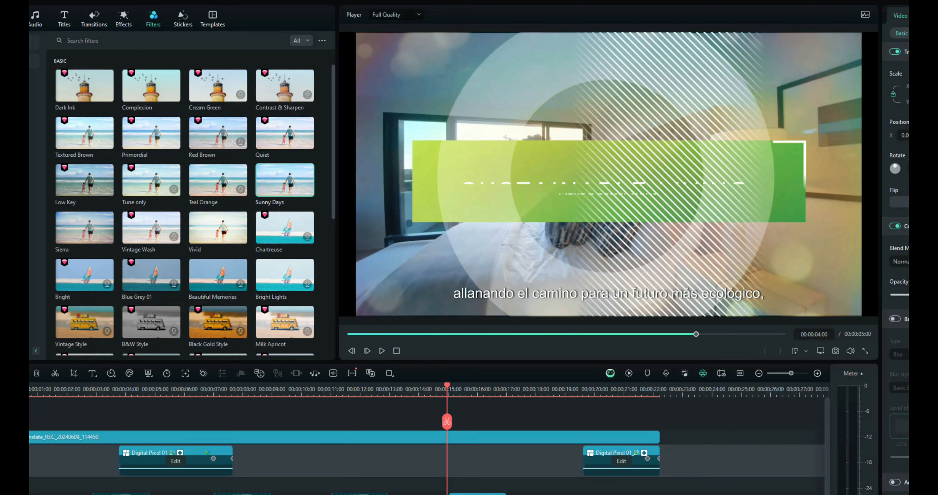
{"action": "scroll", "coordinate": [332, 139], "scroll_direction": "down", "scroll_amount": 2}
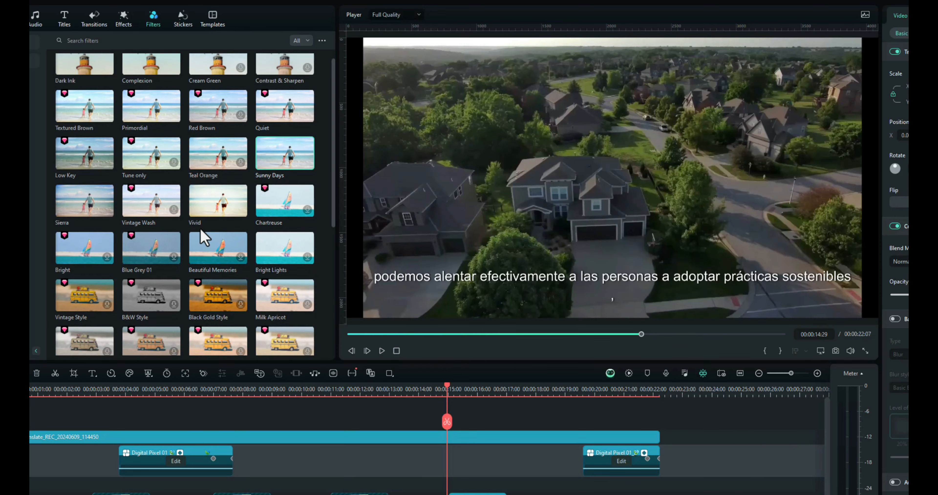
{"action": "left_click", "coordinate": [205, 210]}
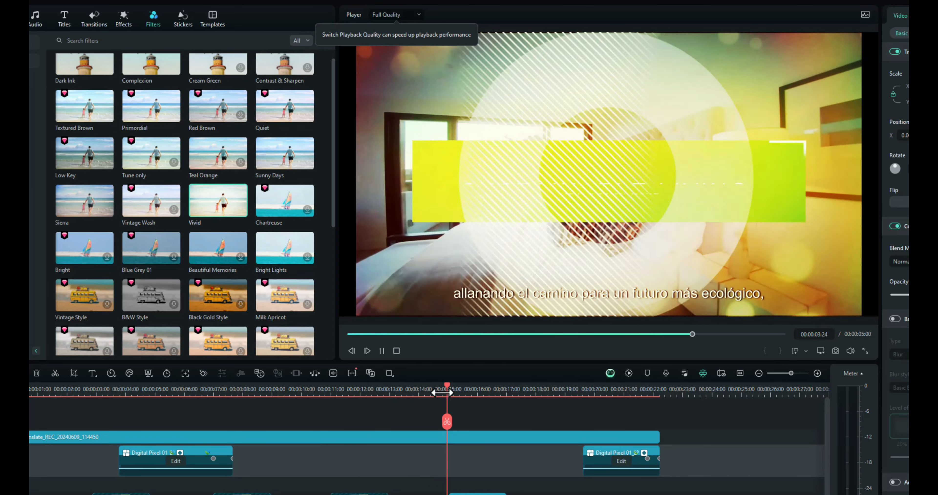
{"action": "left_click_drag", "start_coordinate": [448, 389], "coordinate": [366, 408]}
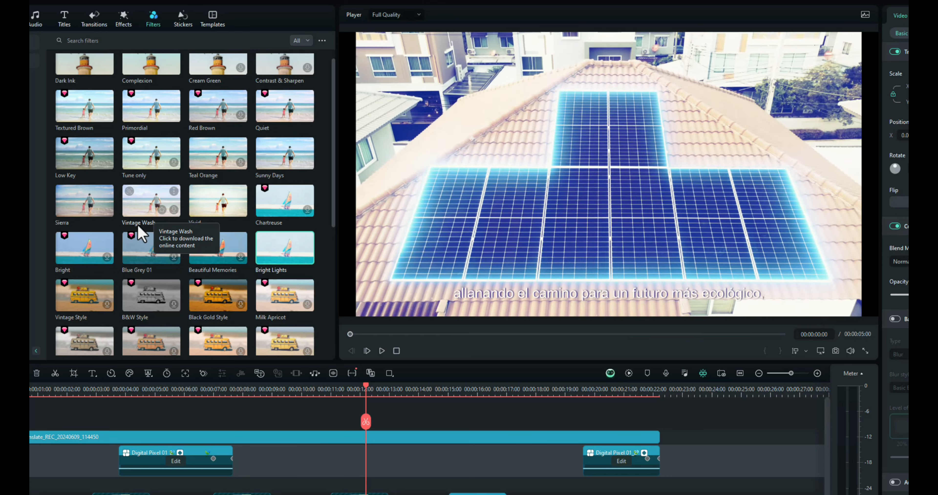
{"action": "left_click", "coordinate": [70, 214]}
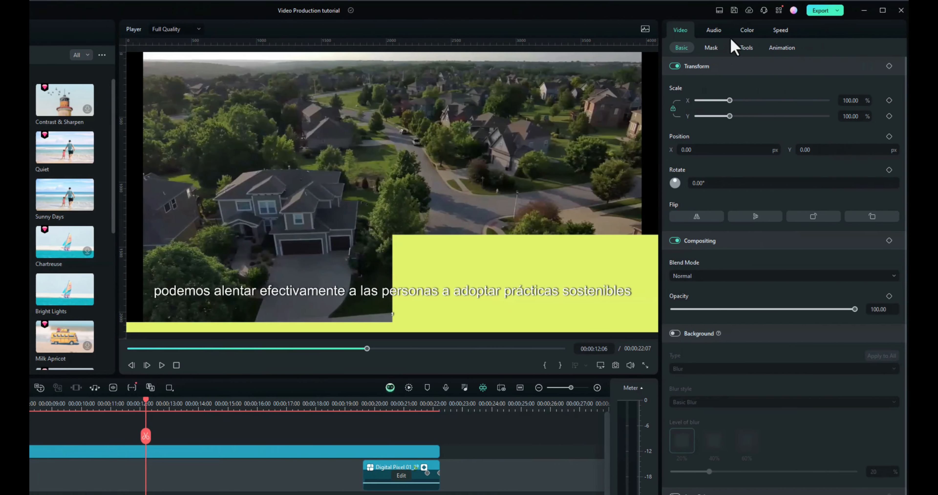
Step: Set the Light exposure of the 04 Replace Your Video clip to 58 and play that section to check it
{"action": "left_click", "coordinate": [743, 30]}
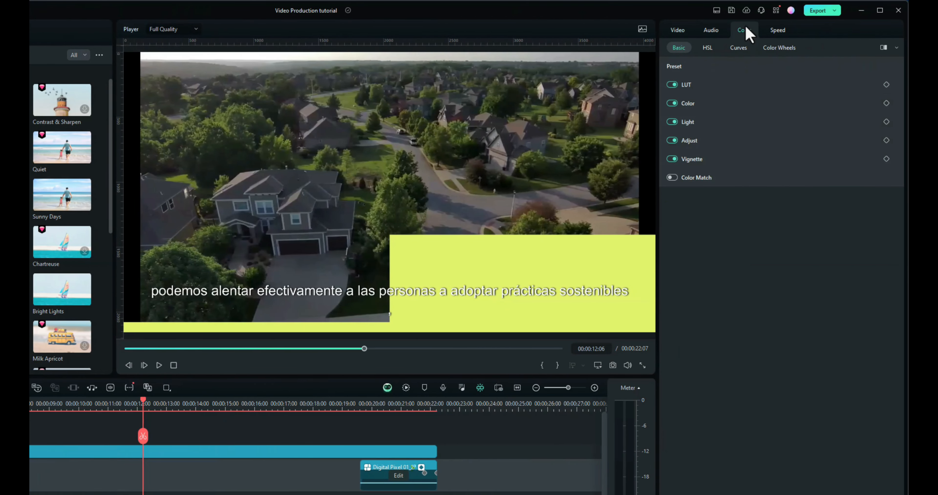
{"action": "left_click", "coordinate": [700, 105]}
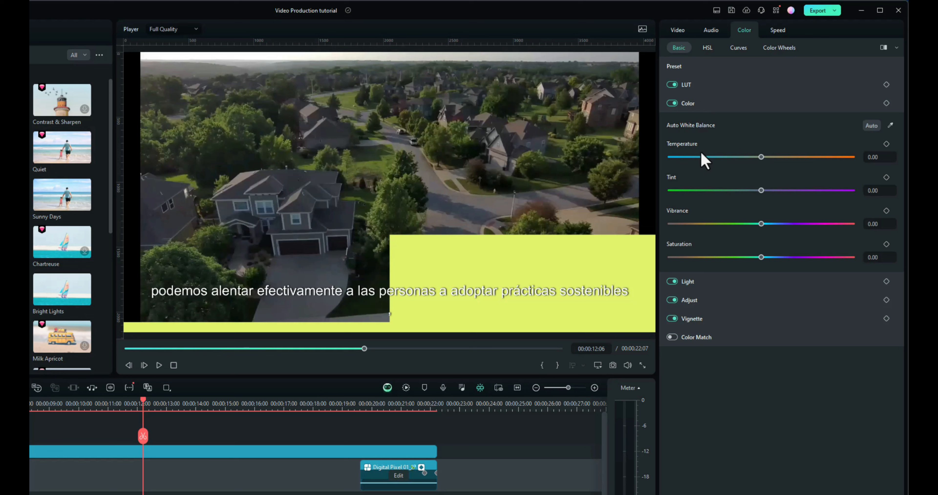
{"action": "left_click", "coordinate": [703, 286]}
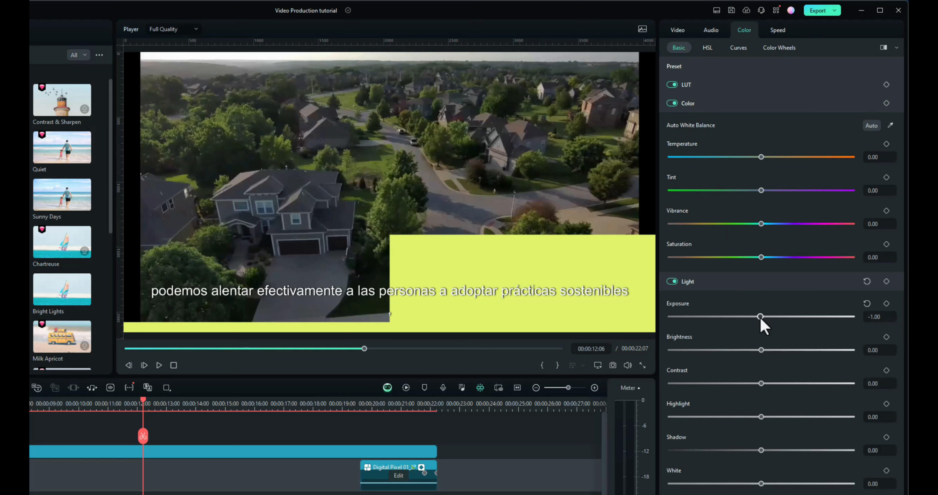
{"action": "left_click_drag", "start_coordinate": [764, 327], "coordinate": [806, 320]}
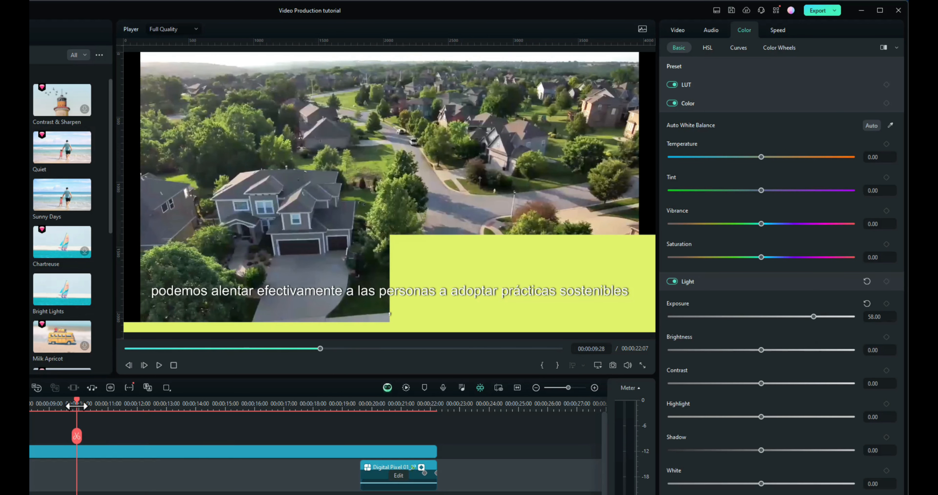
{"action": "key", "text": "space"}
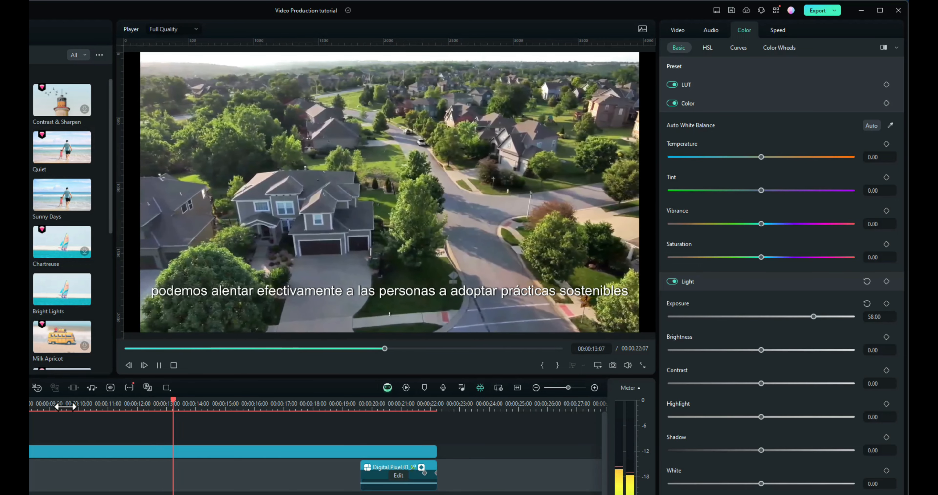
{"action": "key", "text": "space"}
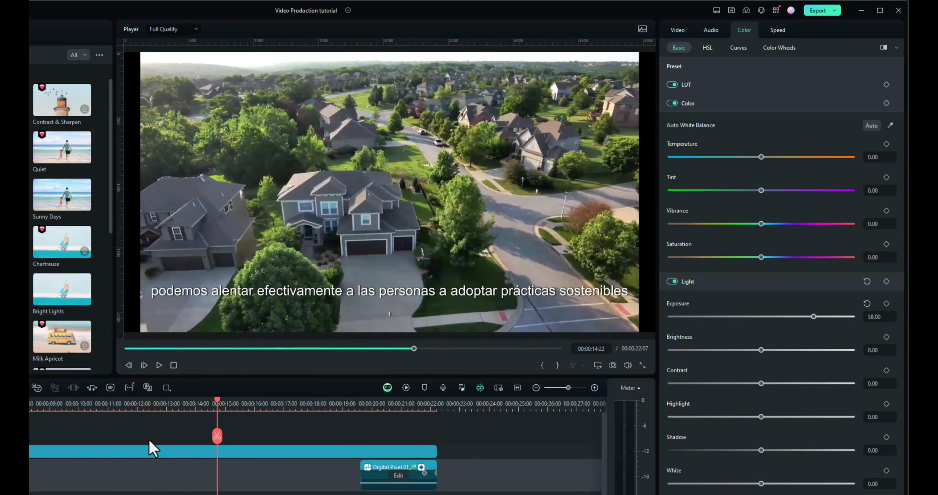